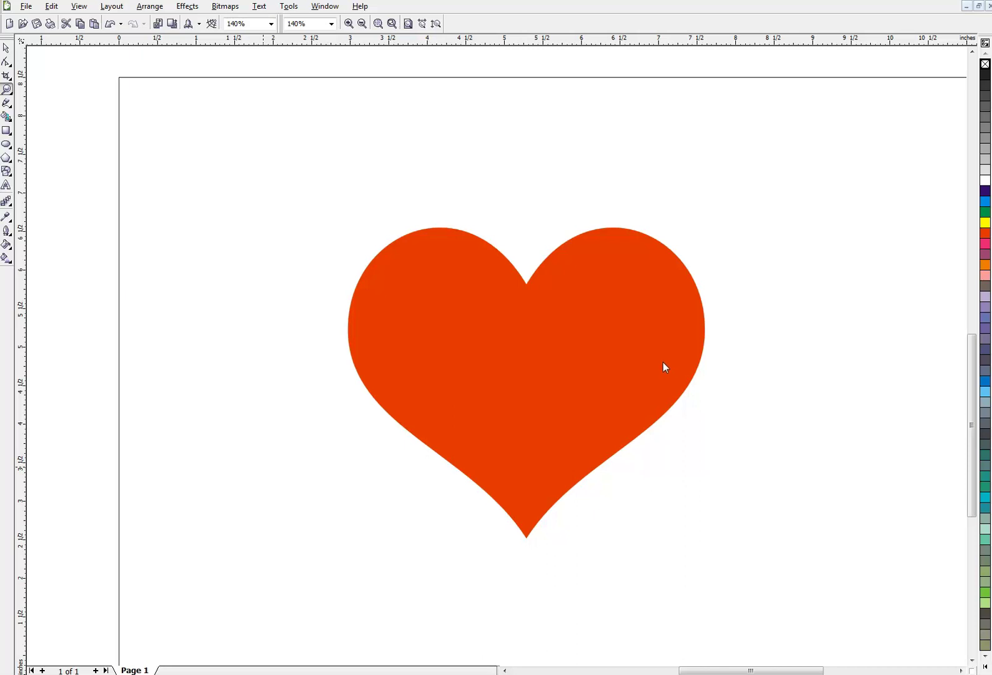
Step: Select the solid red heart shape with the Pick tool
left_click(7, 50)
left_click(533, 363)
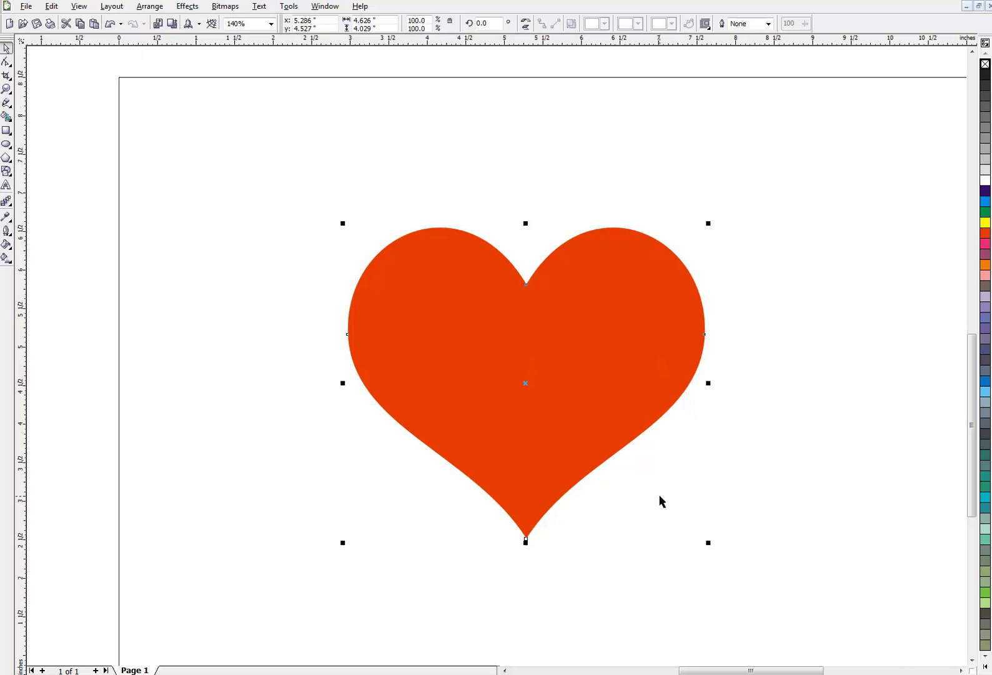
Step: Scroll right and drag the kitten photo beside the red heart
left_click_drag(757, 664, 841, 672)
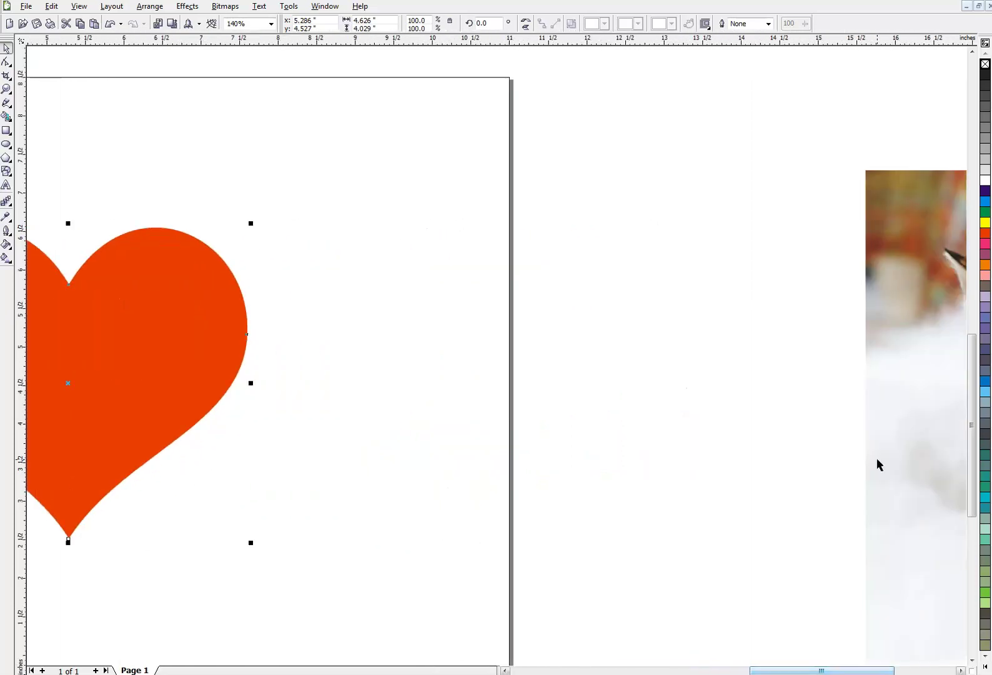
left_click_drag(894, 432, 293, 354)
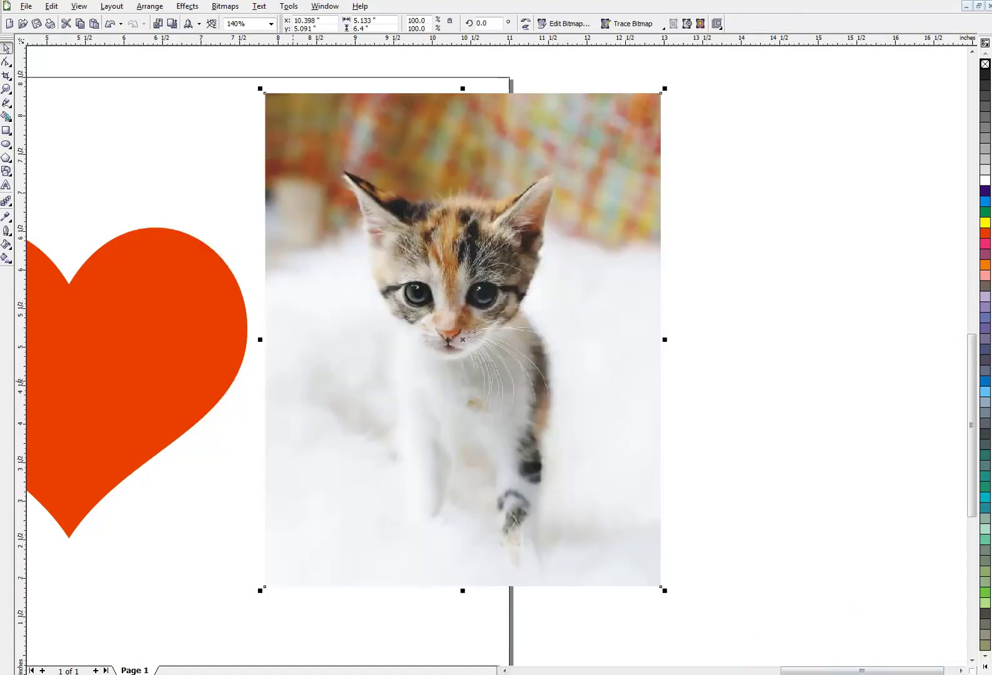
left_click_drag(791, 672, 734, 672)
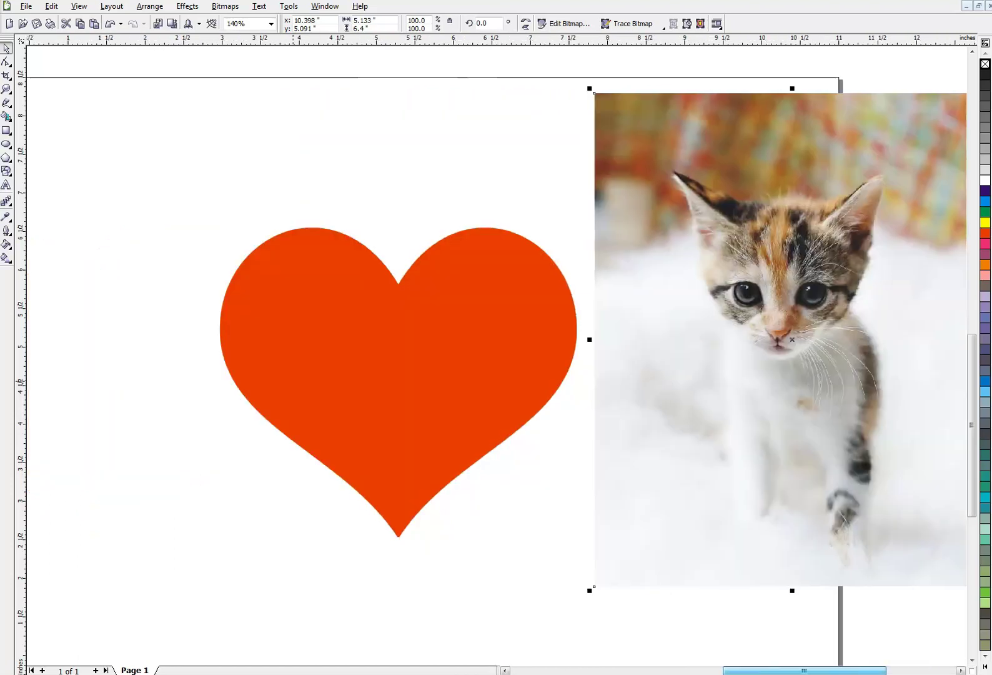
Step: Alternate selecting the heart and kitten photo, ending with the photo selected
left_click(523, 316)
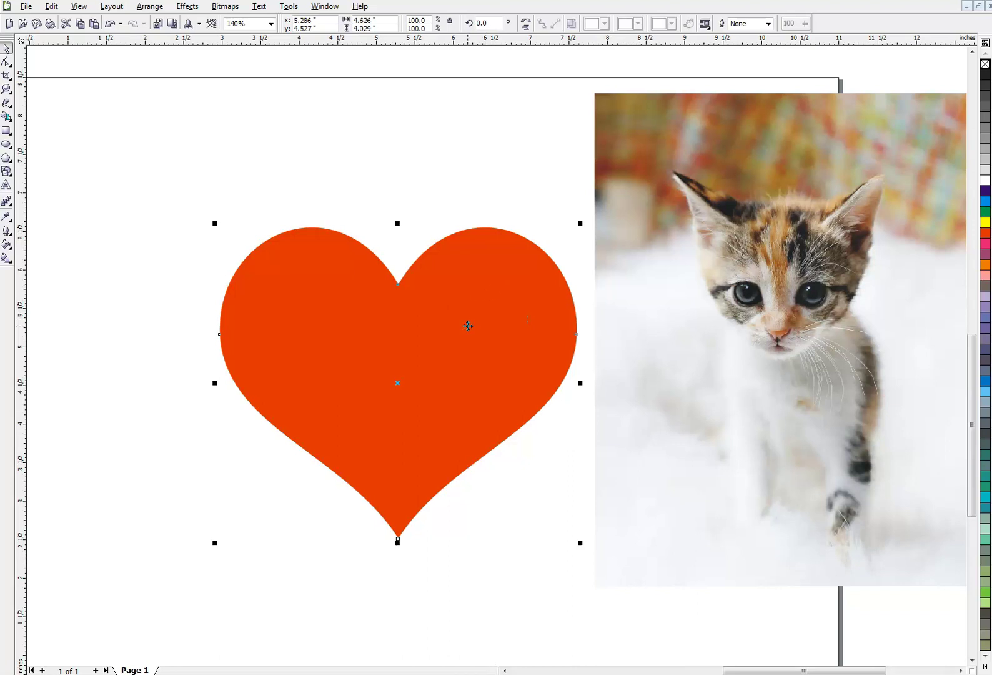
left_click(666, 192)
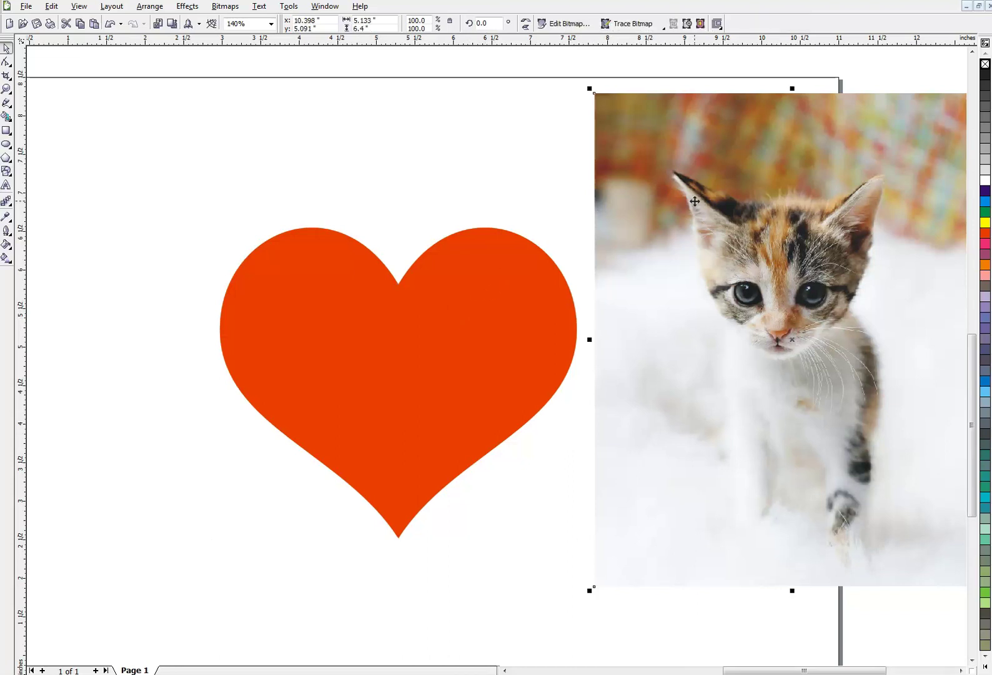
left_click(447, 278)
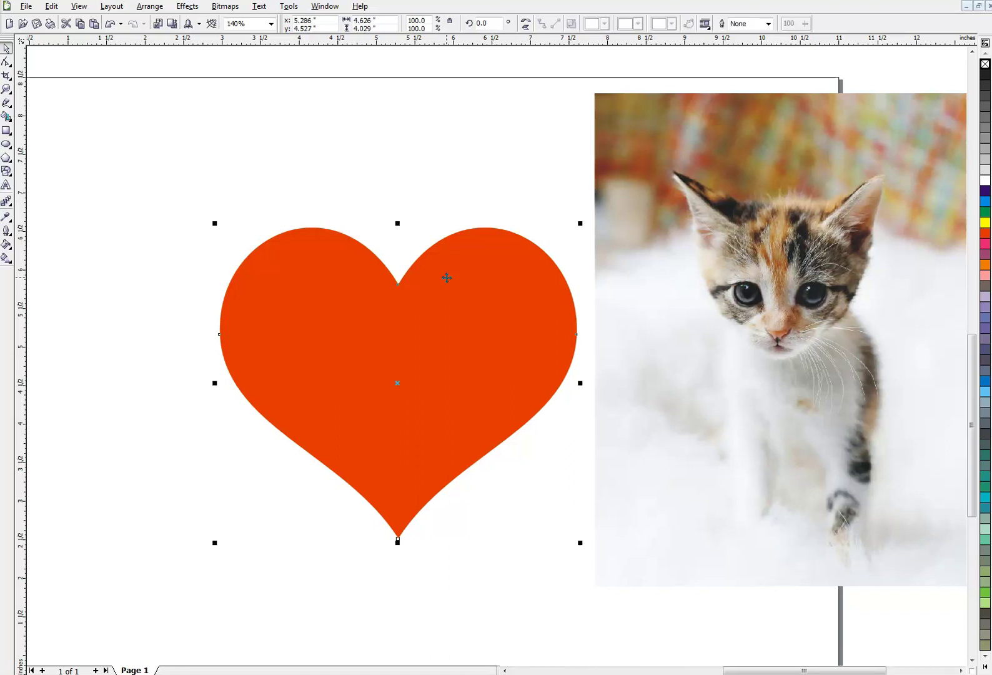
left_click(681, 252)
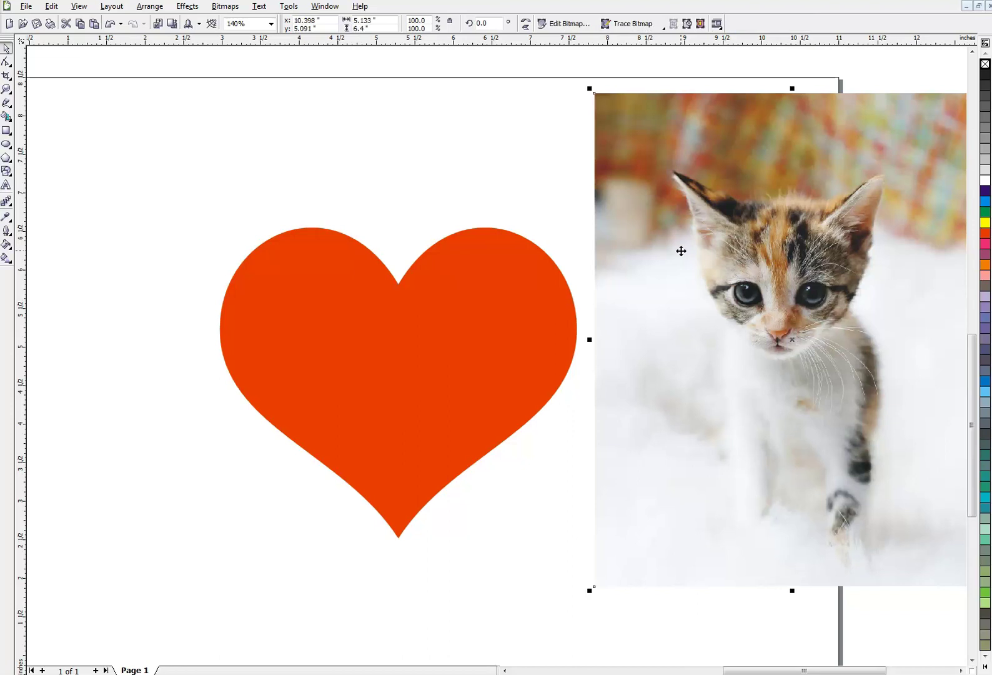
Step: Place the kitten photo inside the red heart with PowerClip Place Inside Container
left_click(198, 8)
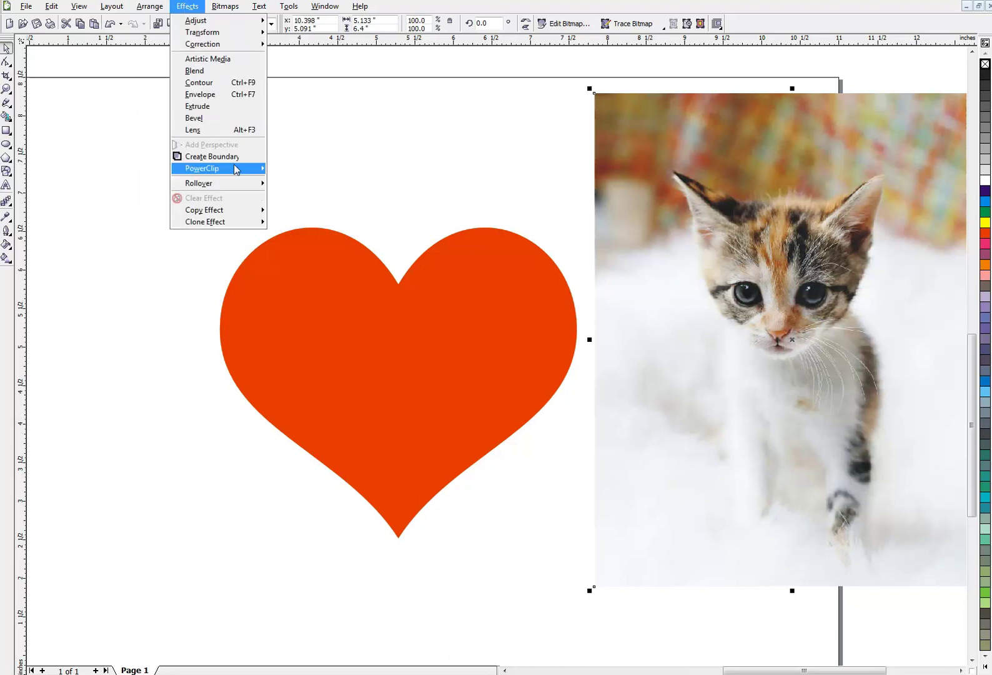
mouse_move(236, 169)
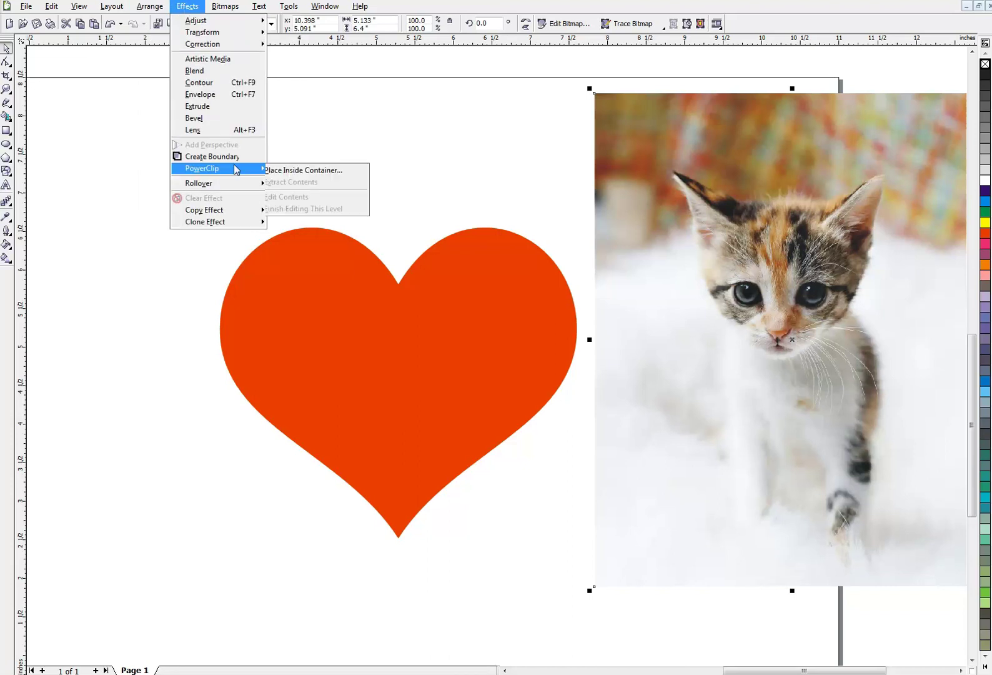
left_click(300, 173)
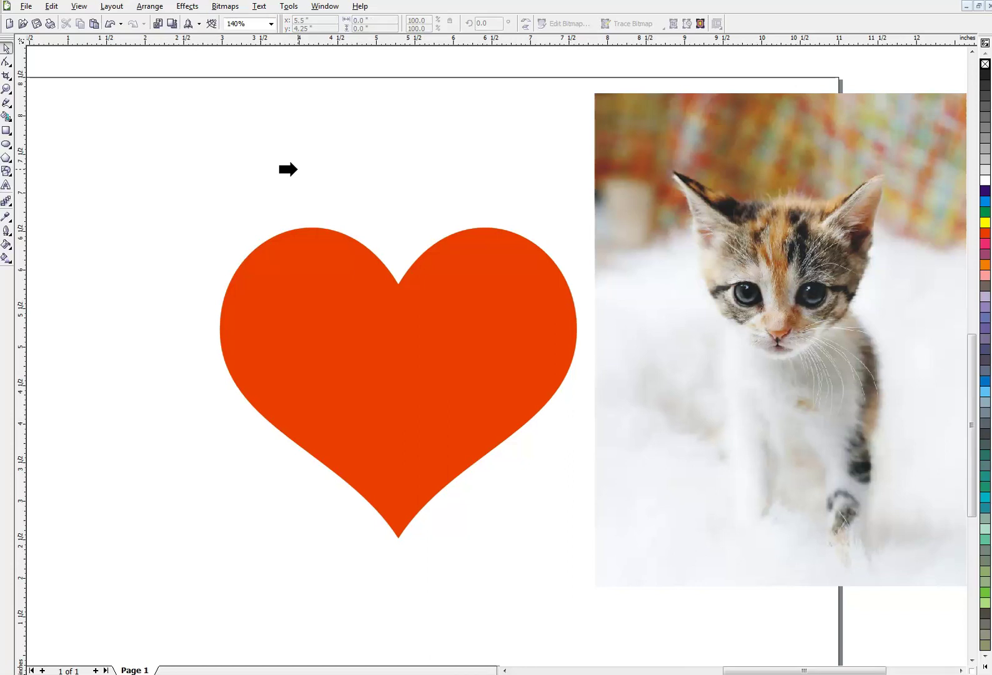
left_click(300, 255)
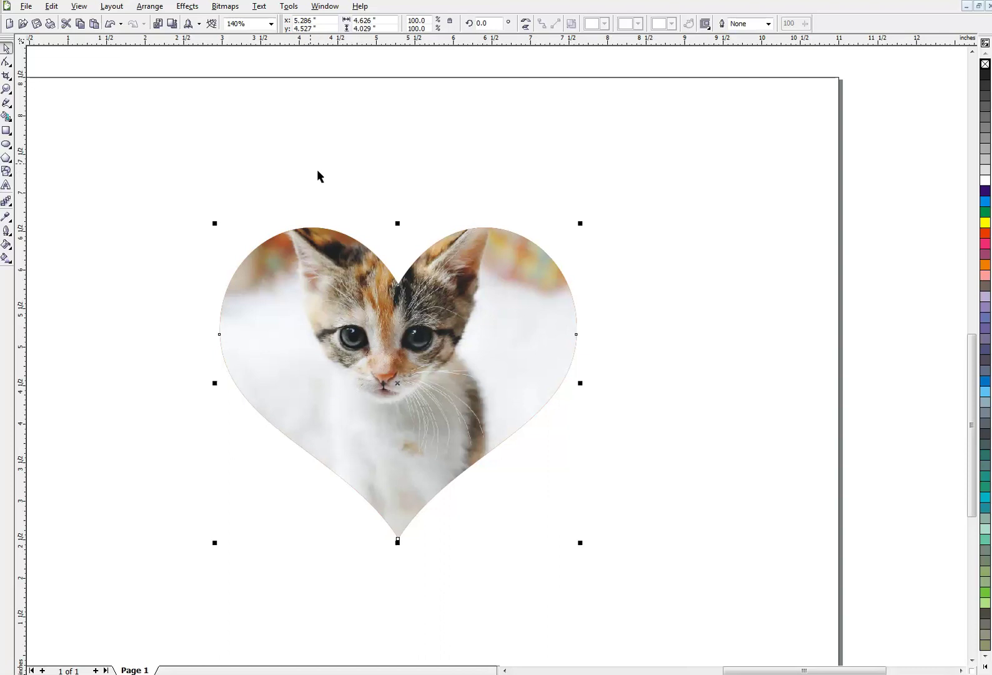
Step: Edit the heart's PowerClip contents, dragging the kitten photo lower to centre its face
left_click(189, 10)
mouse_move(213, 168)
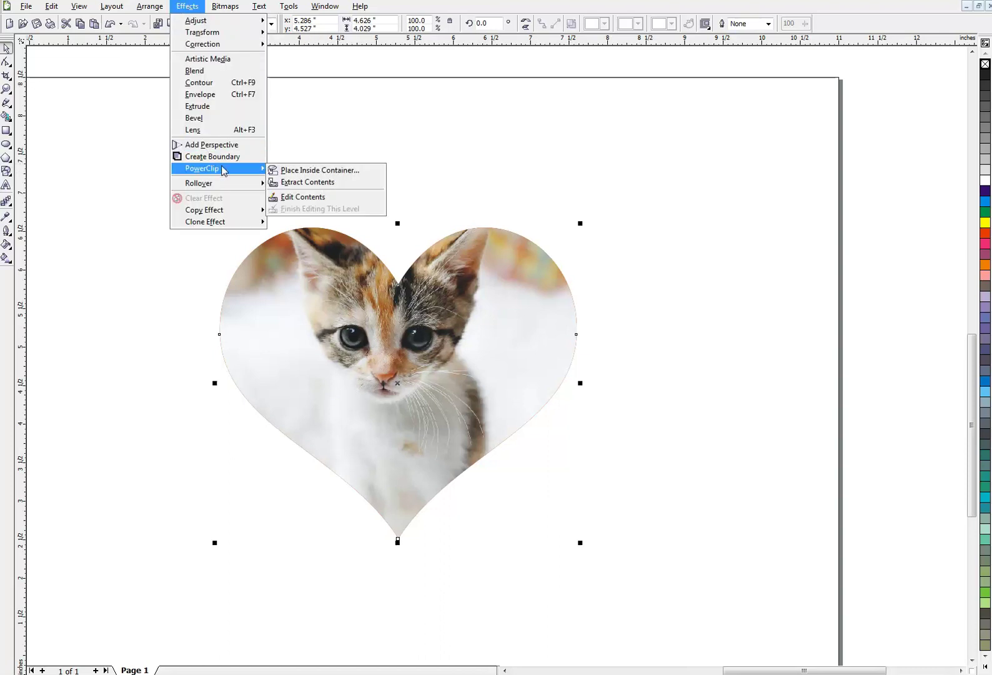
left_click(308, 199)
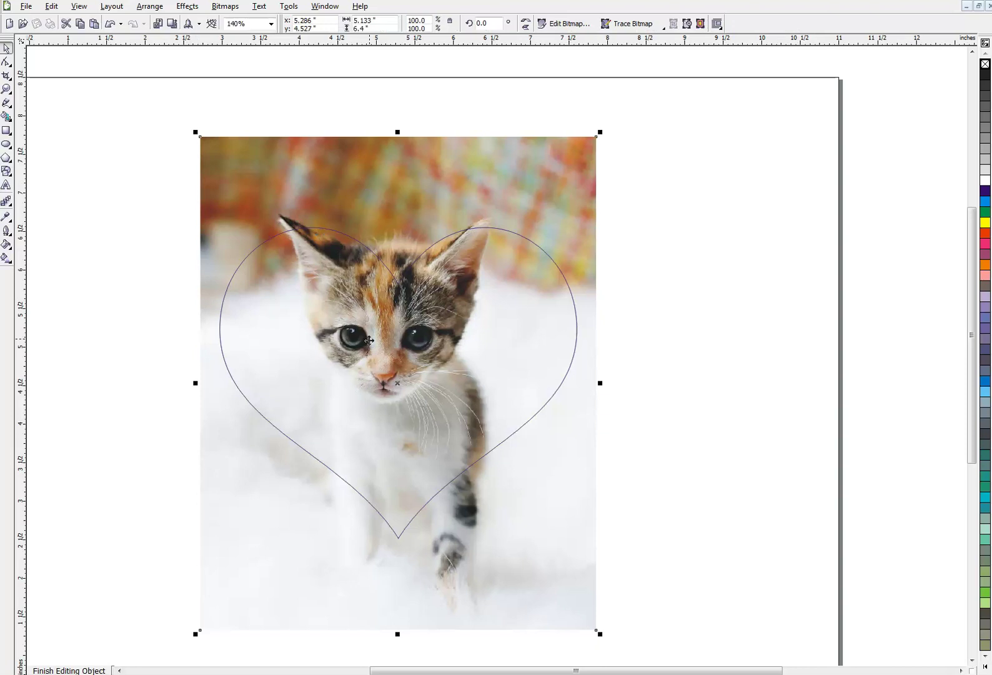
left_click_drag(364, 168, 376, 209)
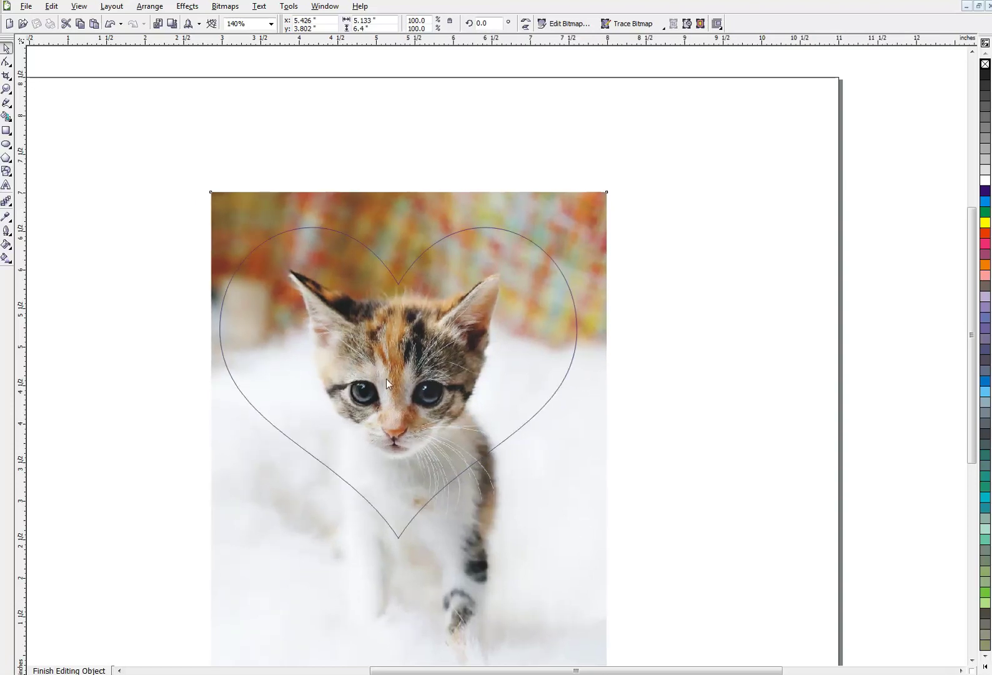
left_click(194, 10)
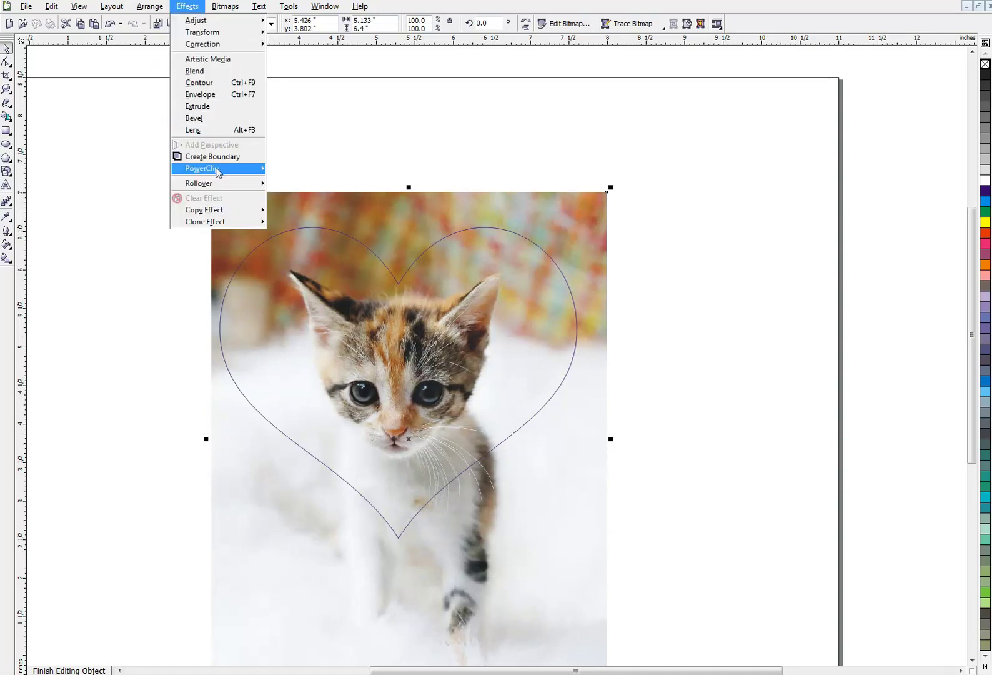
mouse_move(218, 172)
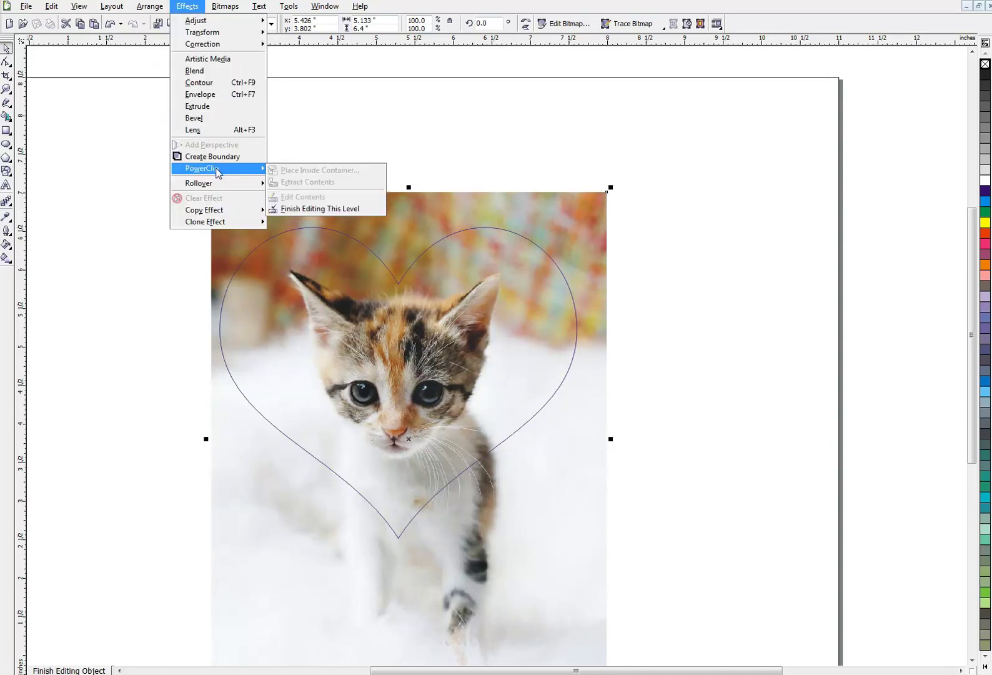
Step: Finish editing the PowerClip, then select the kitten heart and give it a black outline
left_click(337, 209)
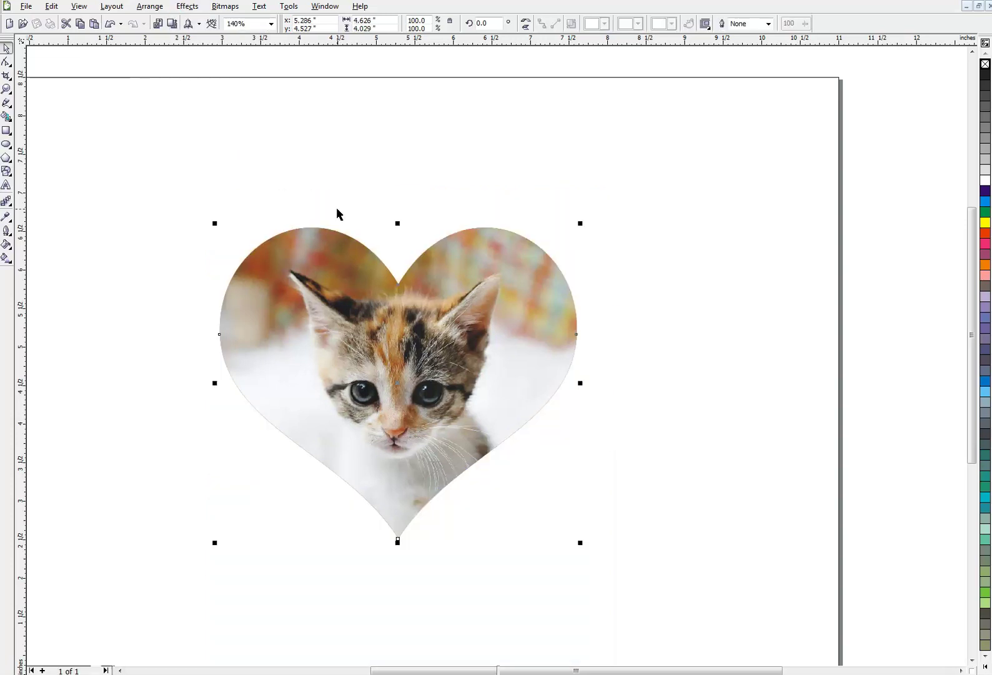
left_click(419, 184)
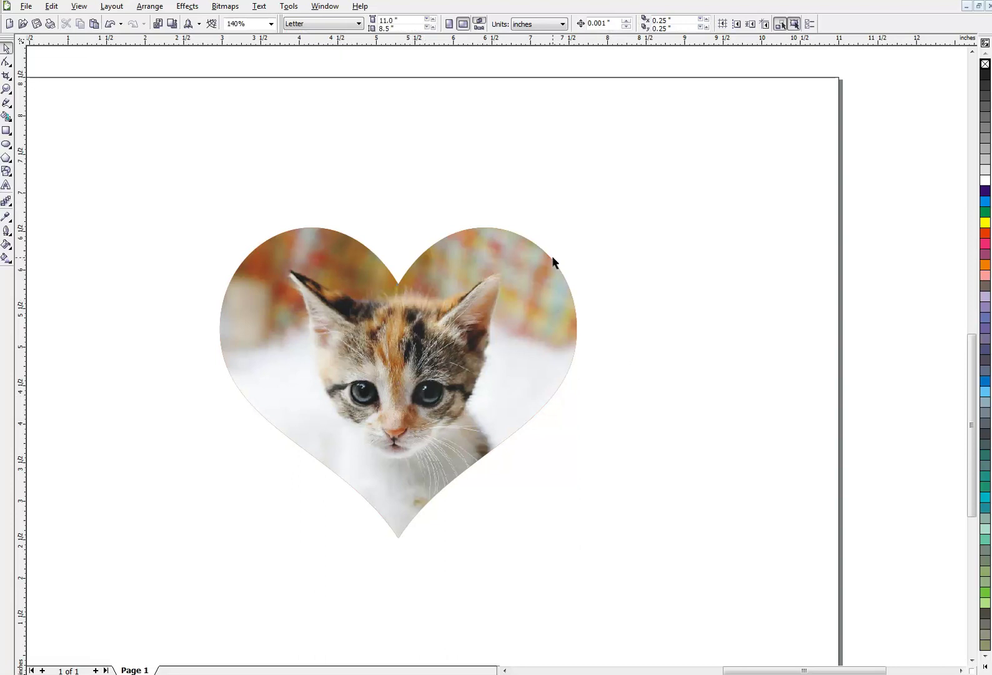
left_click(525, 255)
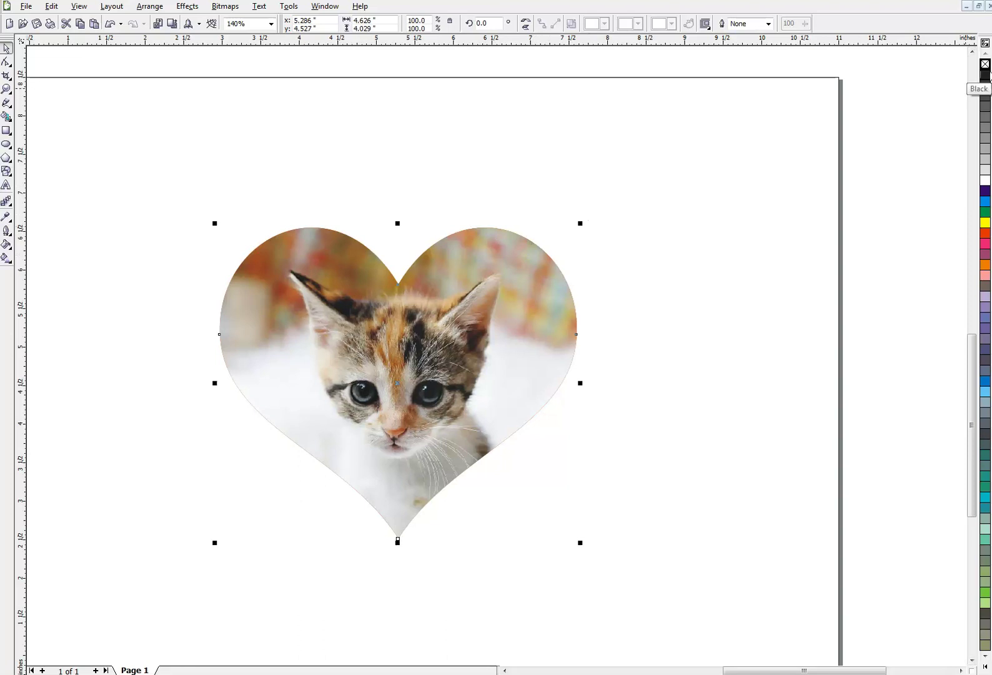
left_click(985, 75)
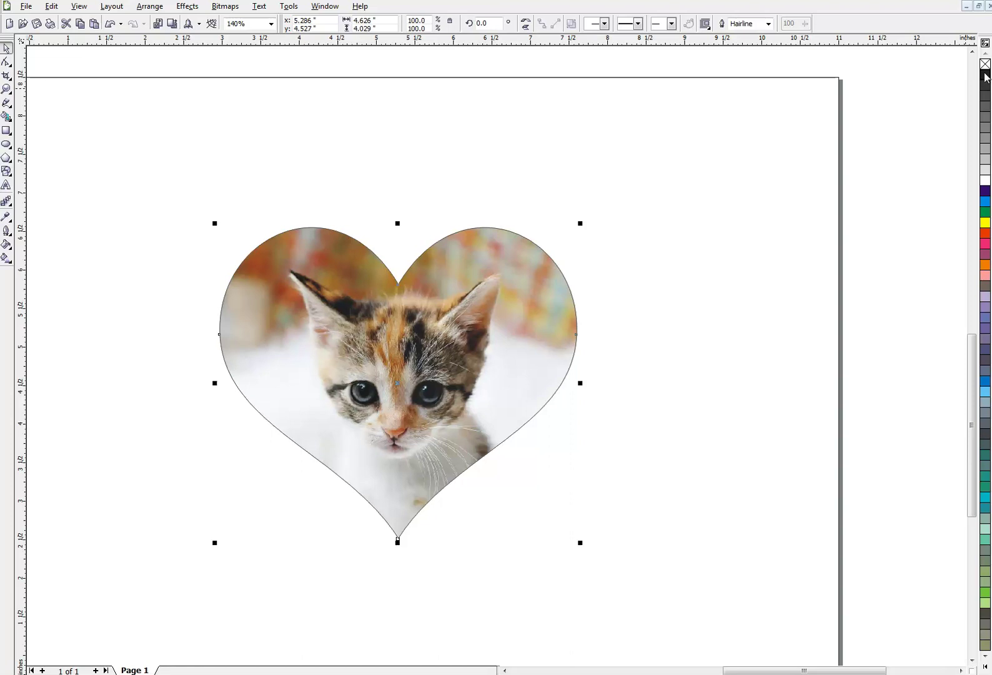
Step: Set the heart's outline pen to 6 pt width, rounded corners, behind fill
key("F12")
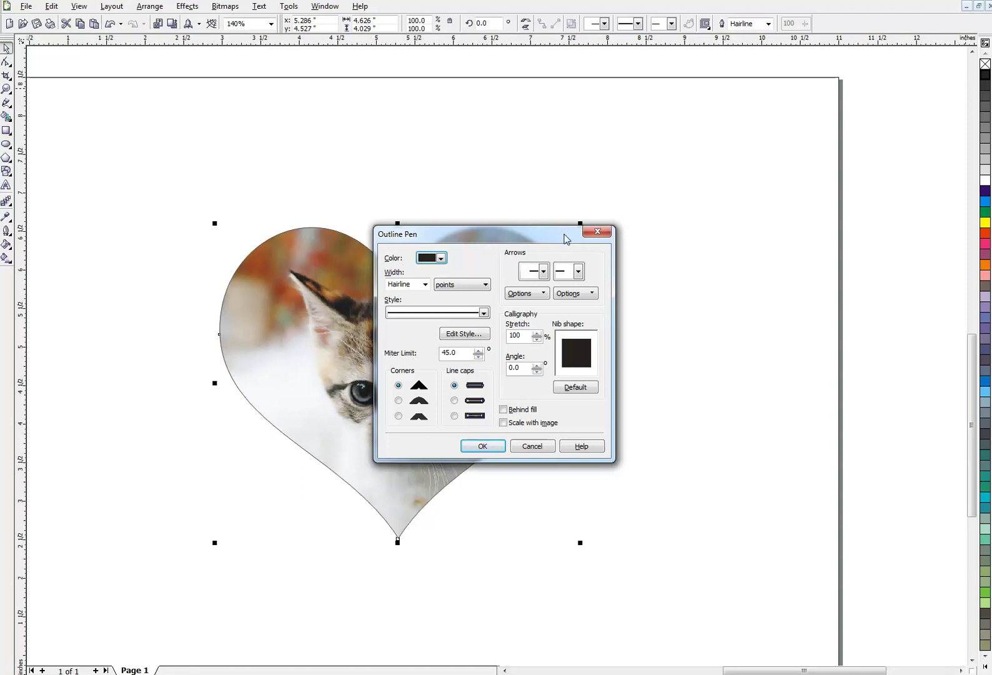
left_click_drag(563, 232, 630, 179)
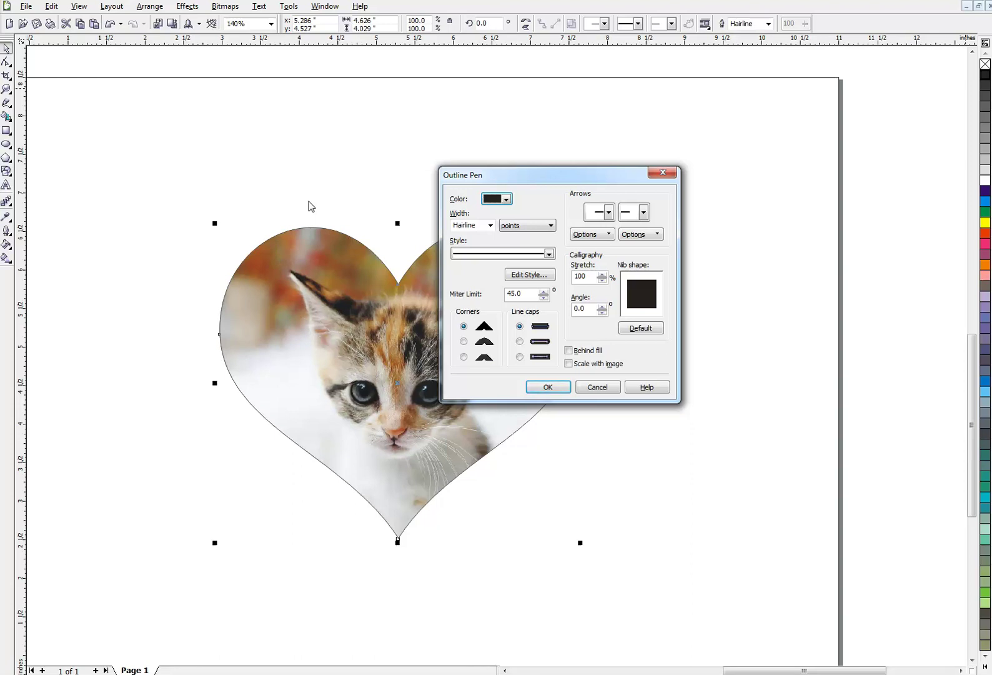
double_click(470, 225)
type("6")
left_click(463, 342)
left_click(588, 350)
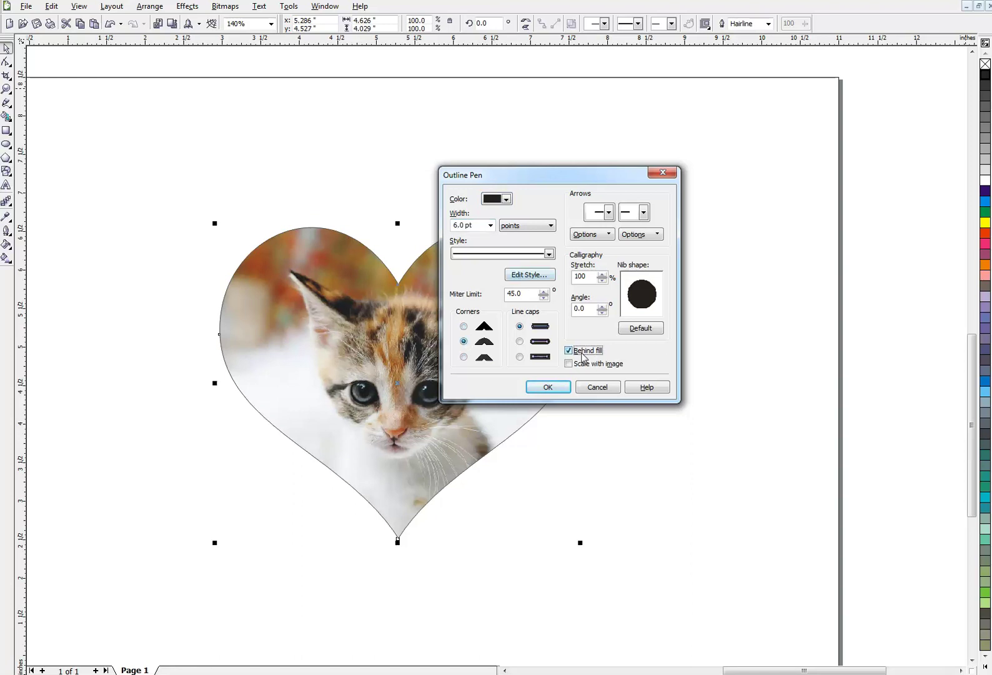
left_click(561, 387)
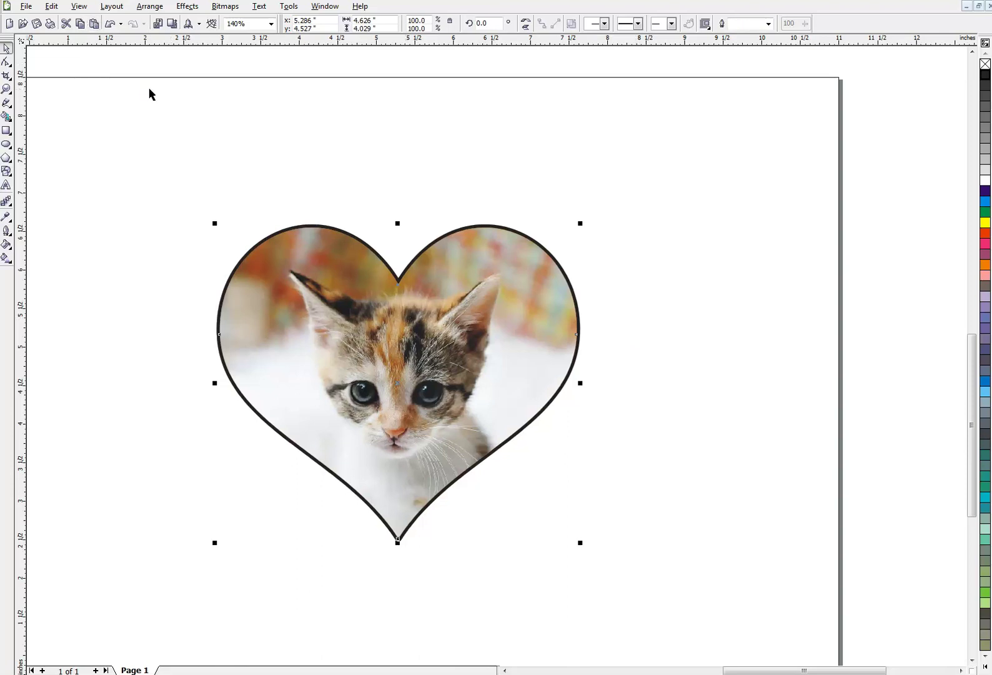
Step: Undo a stray heart duplicate, then extract the kitten photo from the heart's PowerClip
left_click_drag(351, 308, 465, 319)
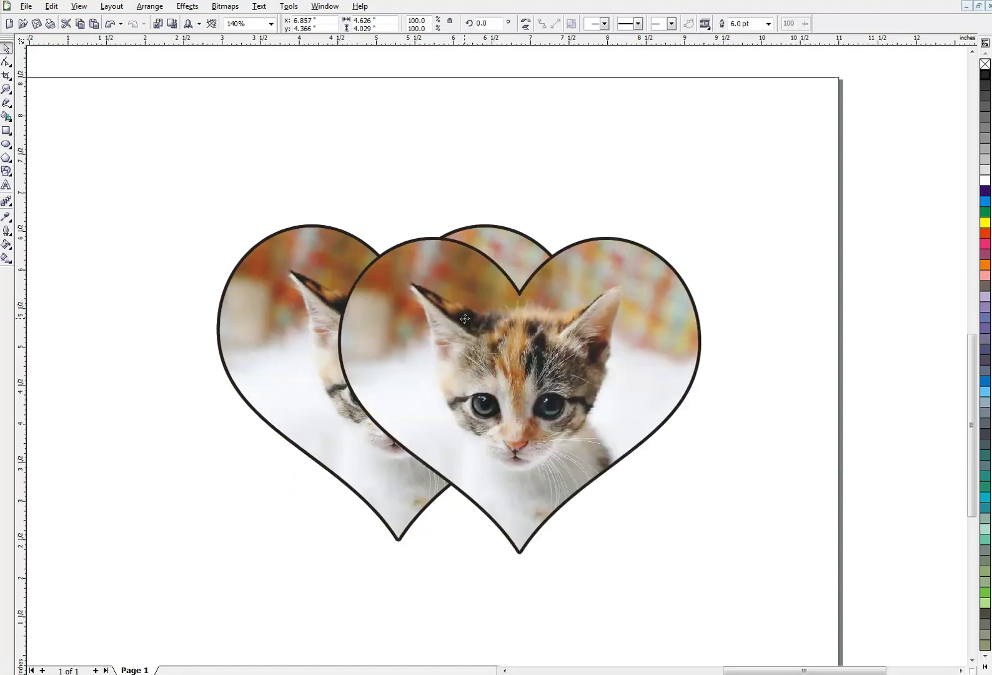
key("ctrl+z")
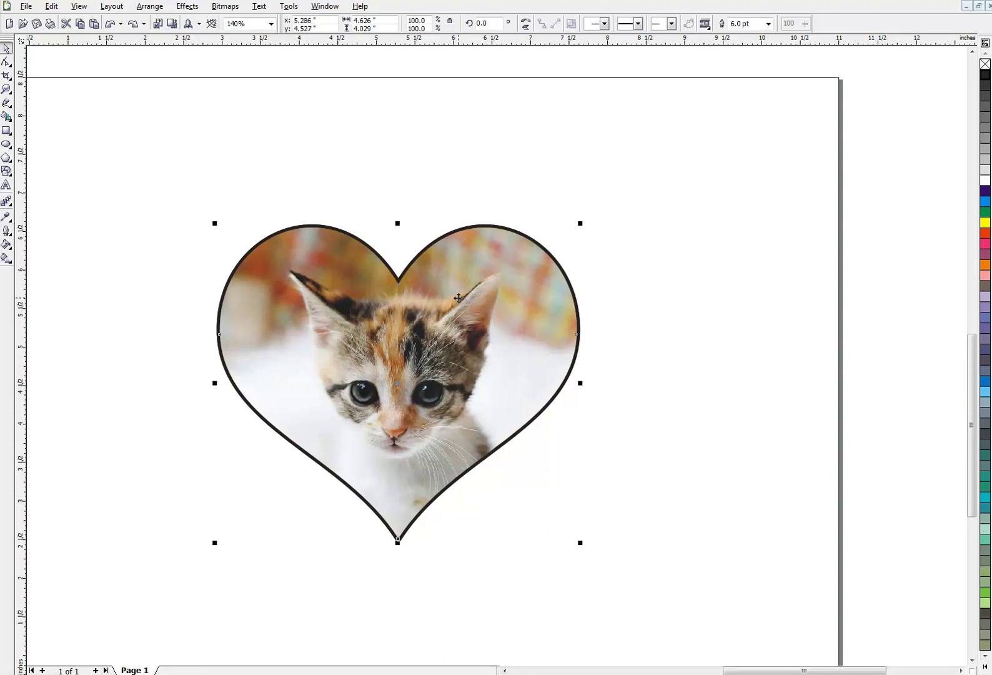
left_click(185, 9)
mouse_move(222, 172)
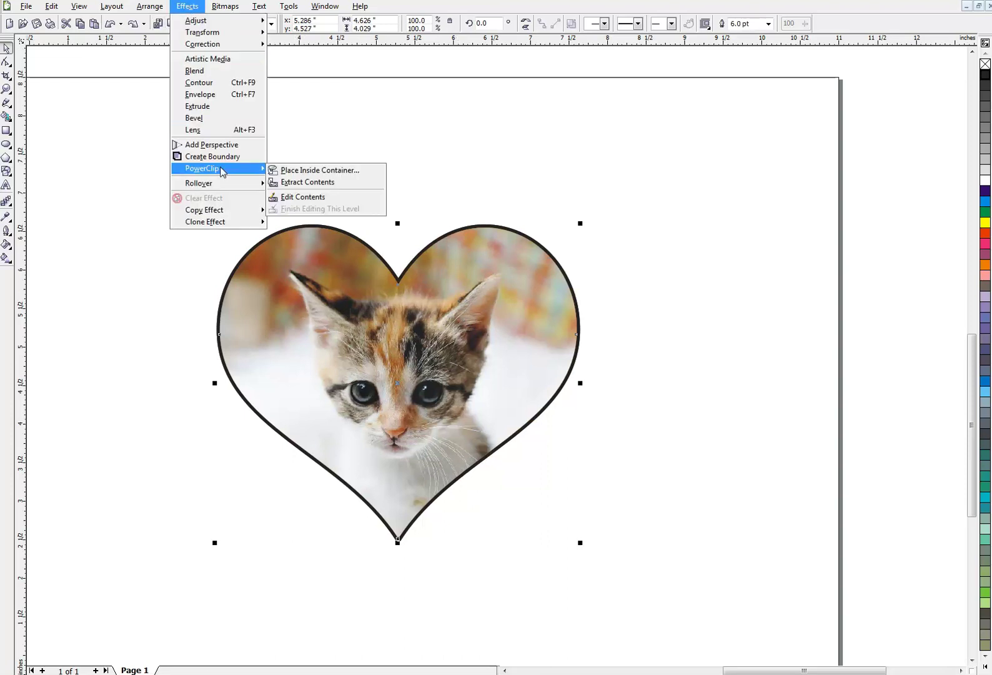
left_click(333, 183)
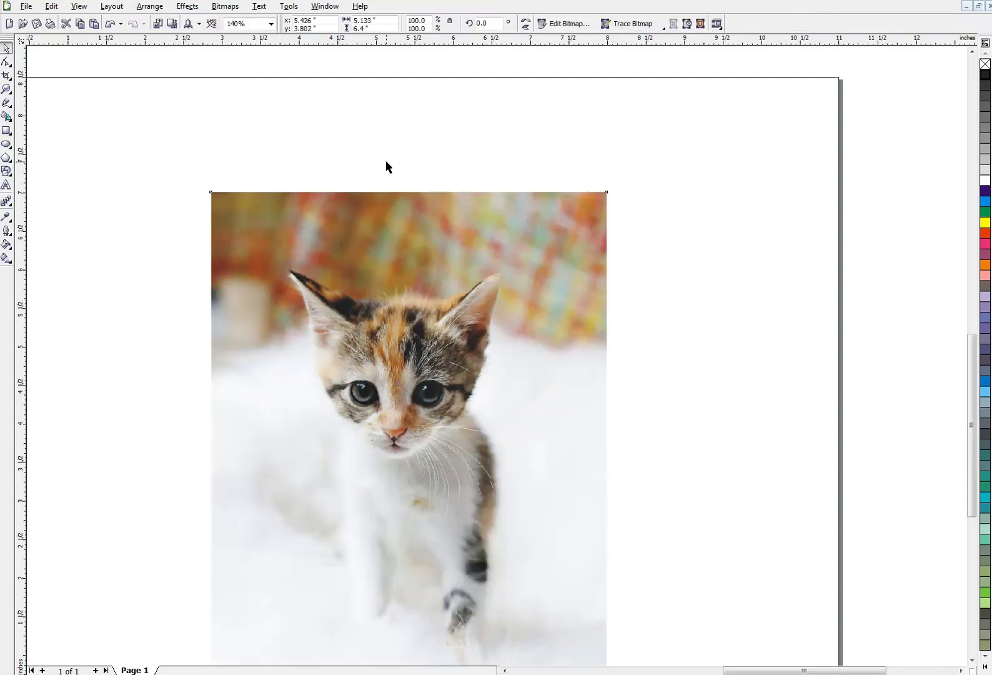
Step: Delete the extracted kitten bitmap, leaving the orange heart in place
left_click(401, 202)
key("Delete")
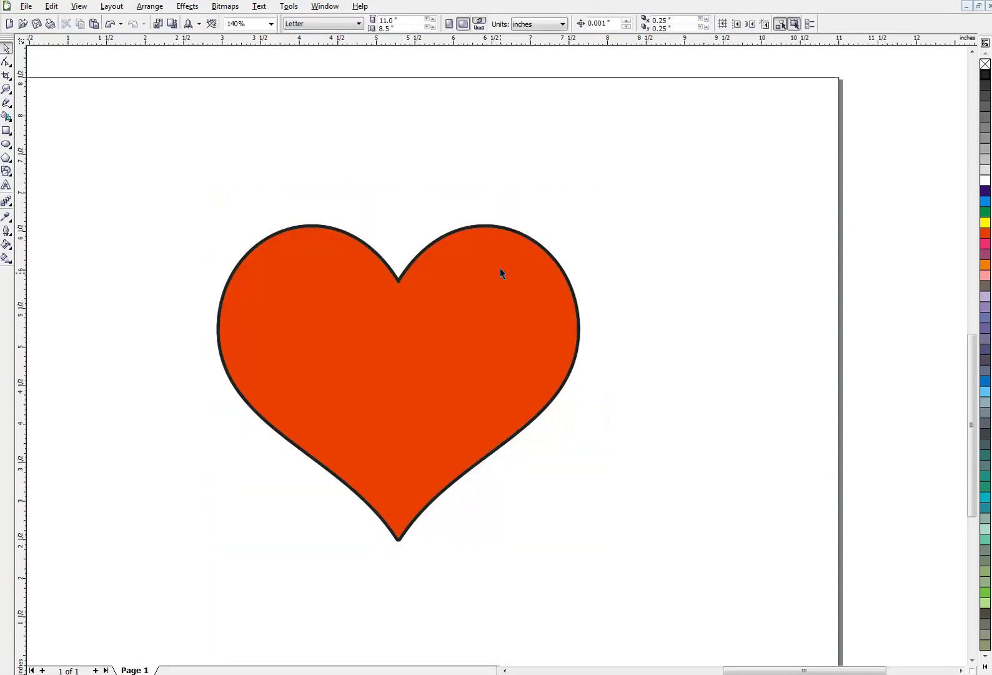
left_click_drag(507, 277, 574, 387)
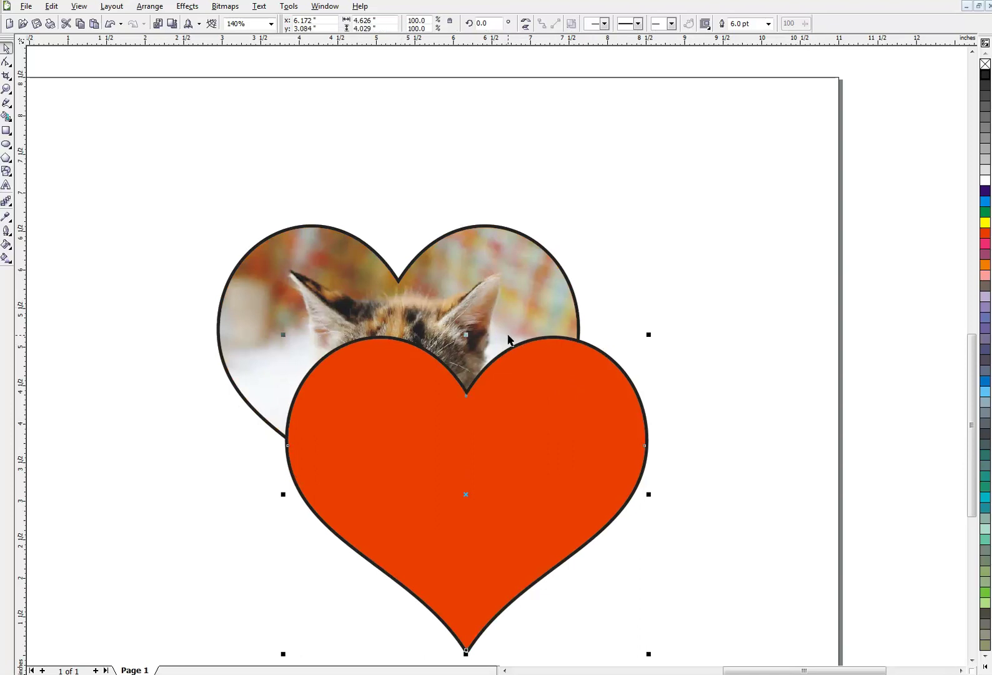
key("ctrl+z")
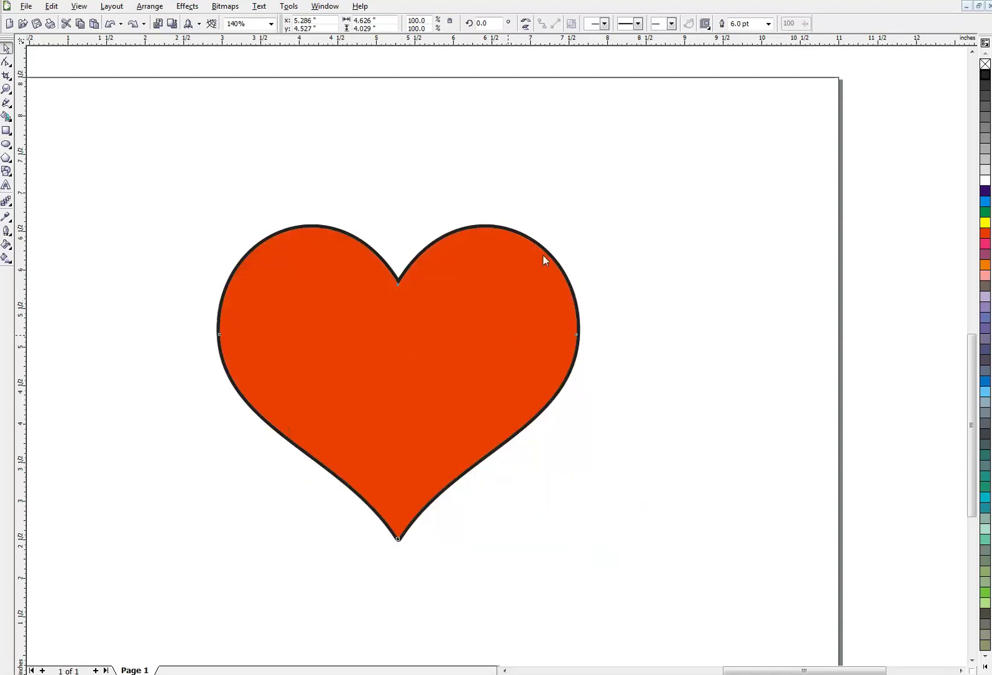
Step: Fill the orange heart black and align it exactly behind the kitten heart
left_click(544, 258)
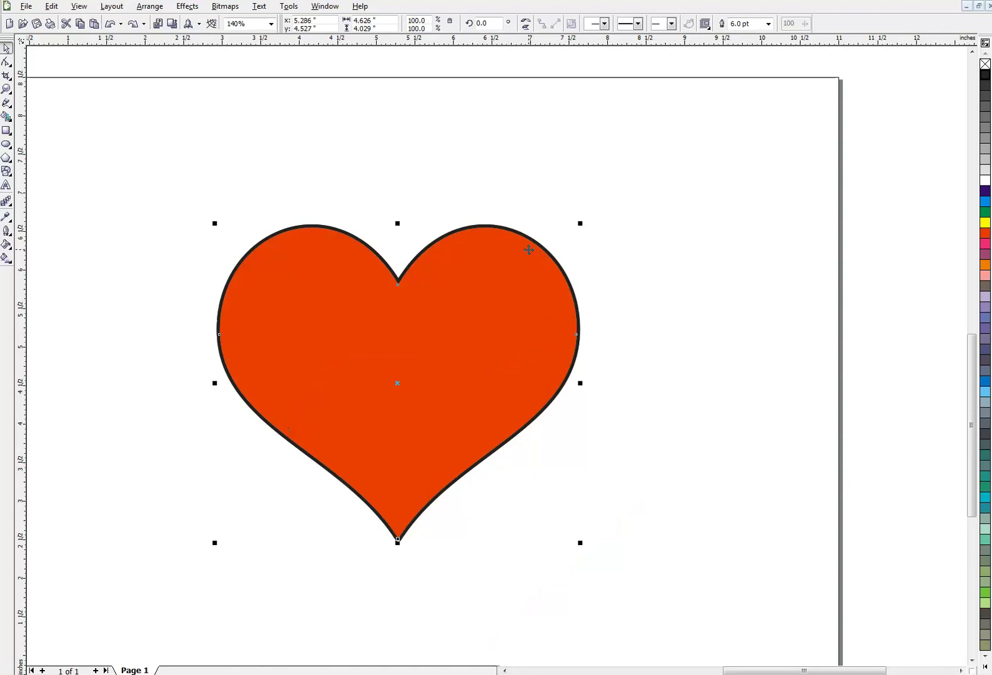
left_click(985, 75)
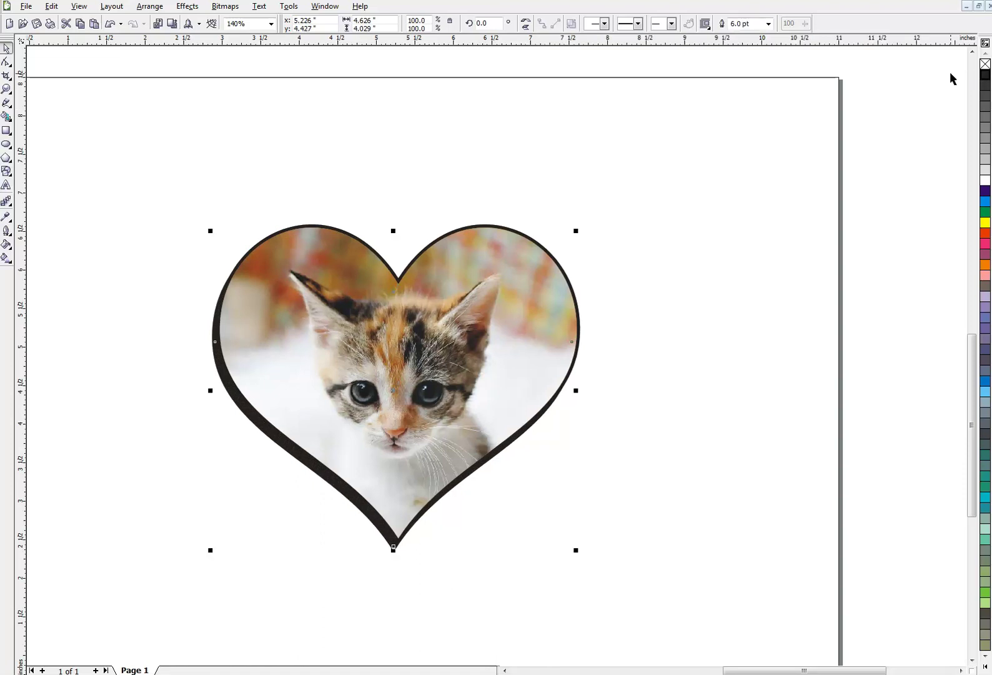
left_click(743, 99)
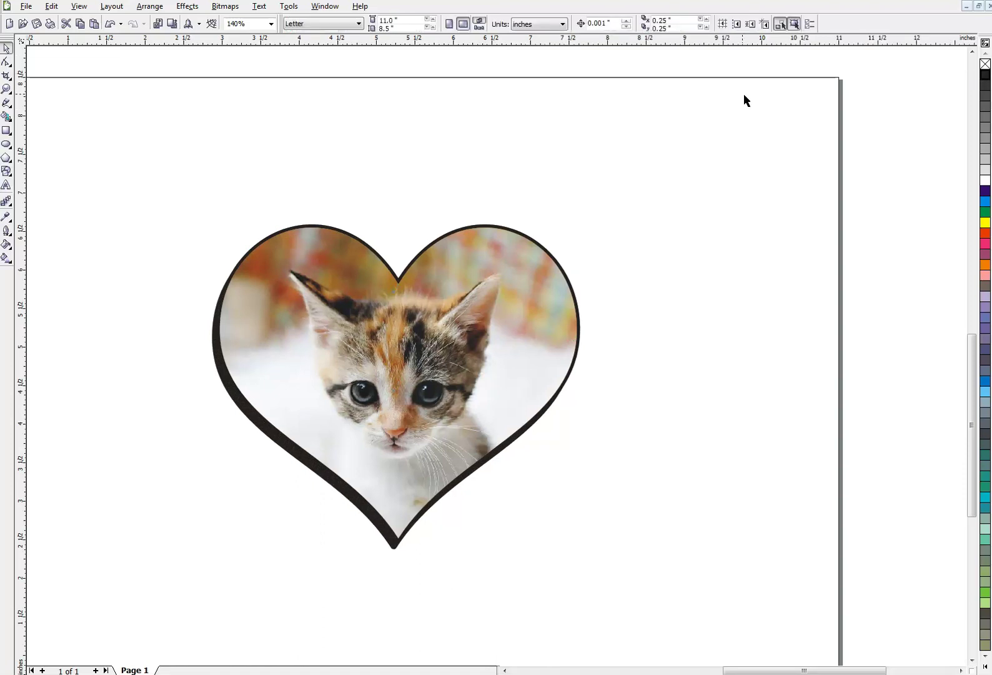
left_click(256, 425)
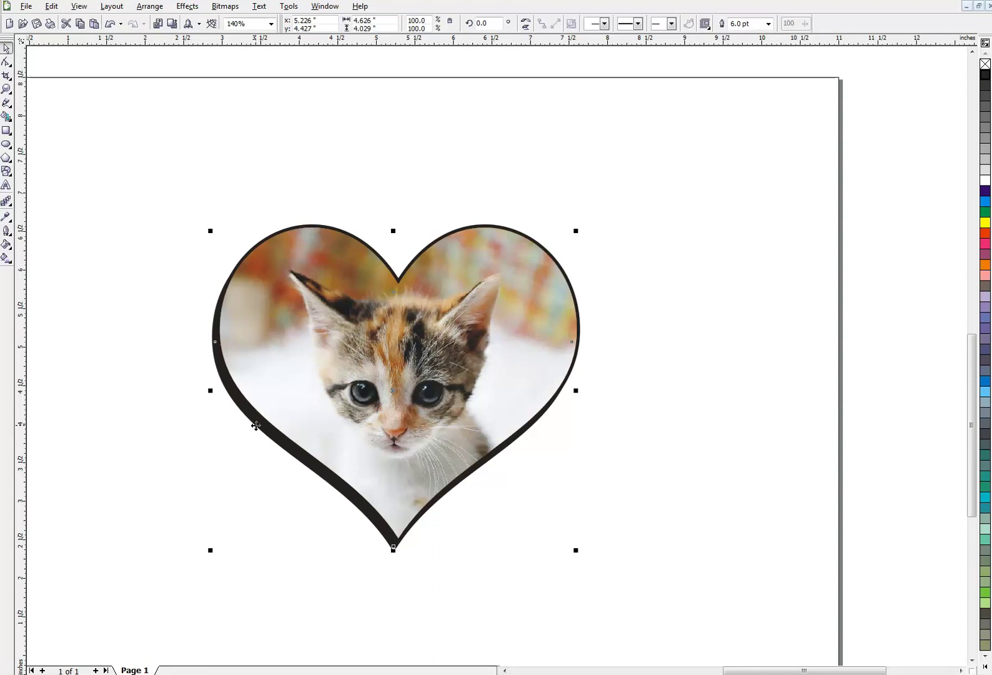
left_click_drag(255, 425, 255, 423)
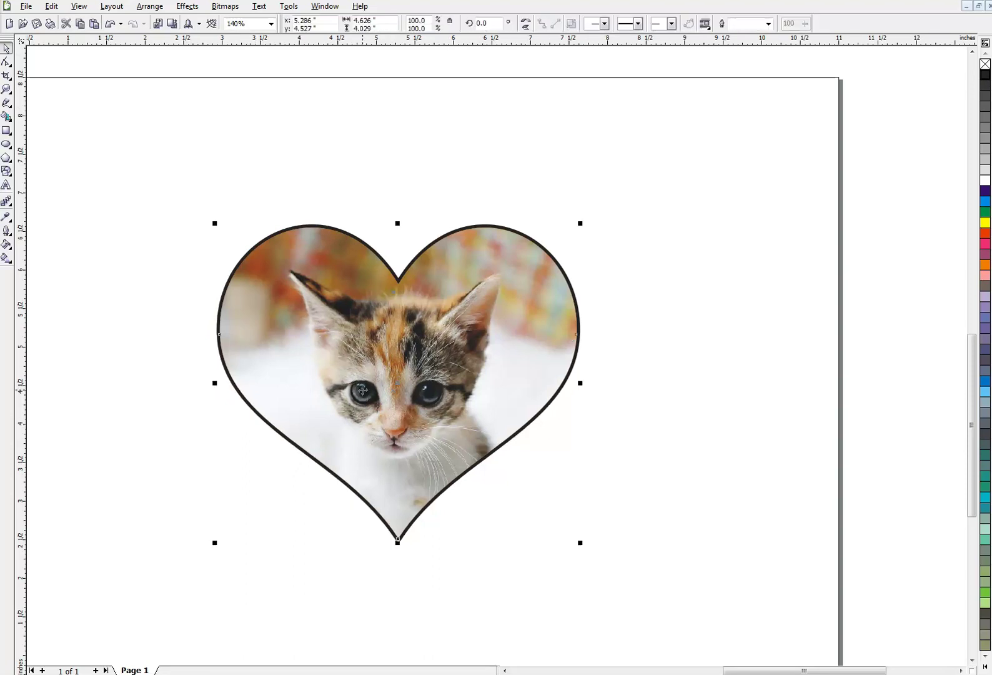
left_click(718, 431)
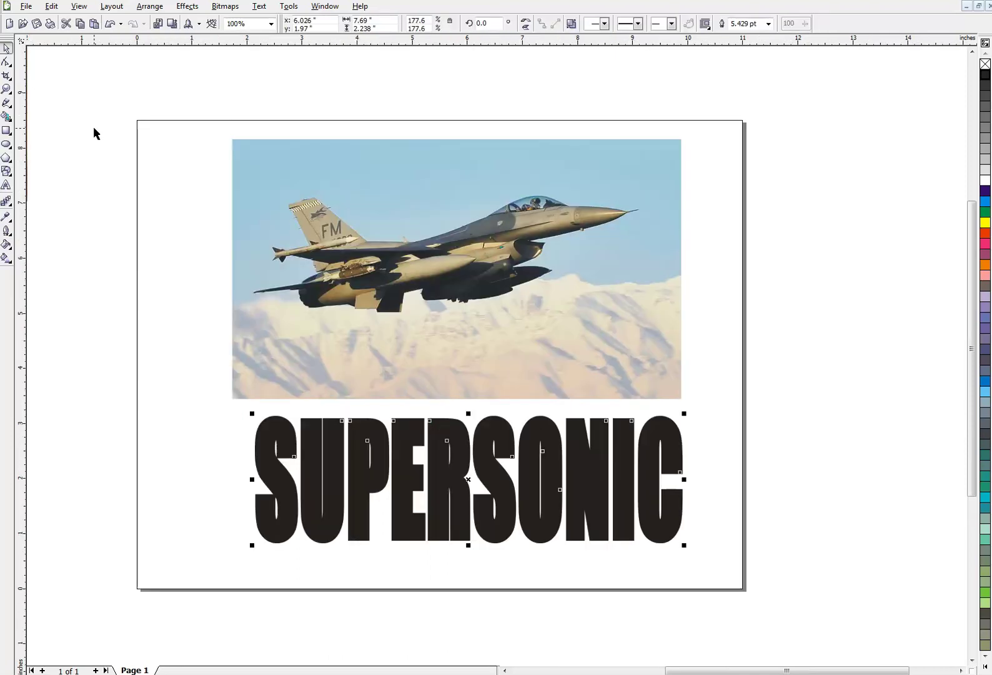
Step: PowerClip the jet photo inside the SUPERSONIC lettering and move it to the page middle
left_click(217, 328)
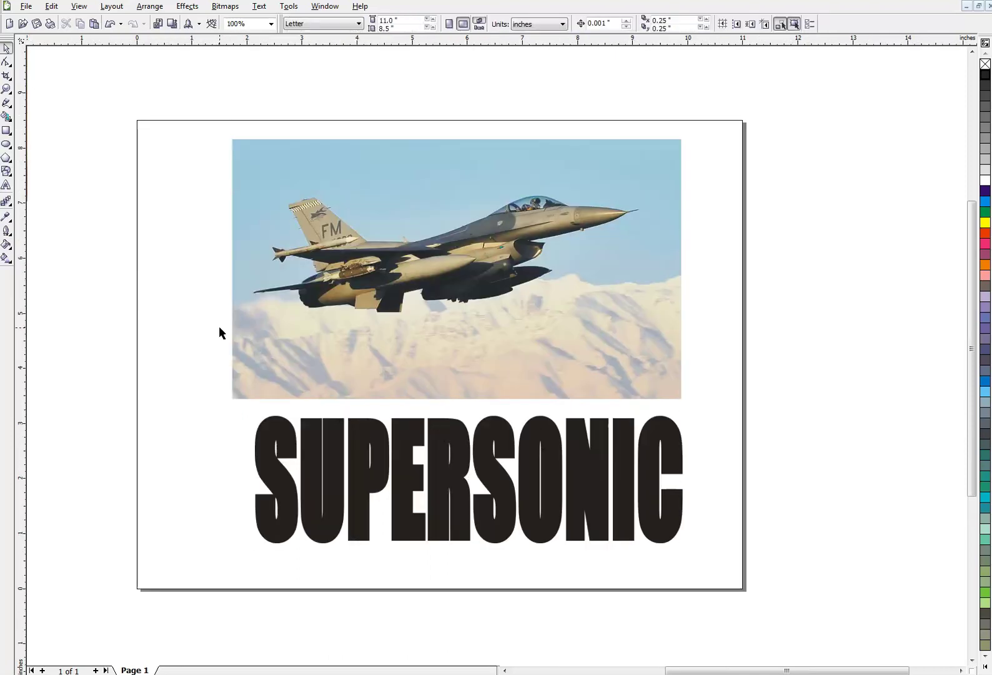
left_click(310, 293)
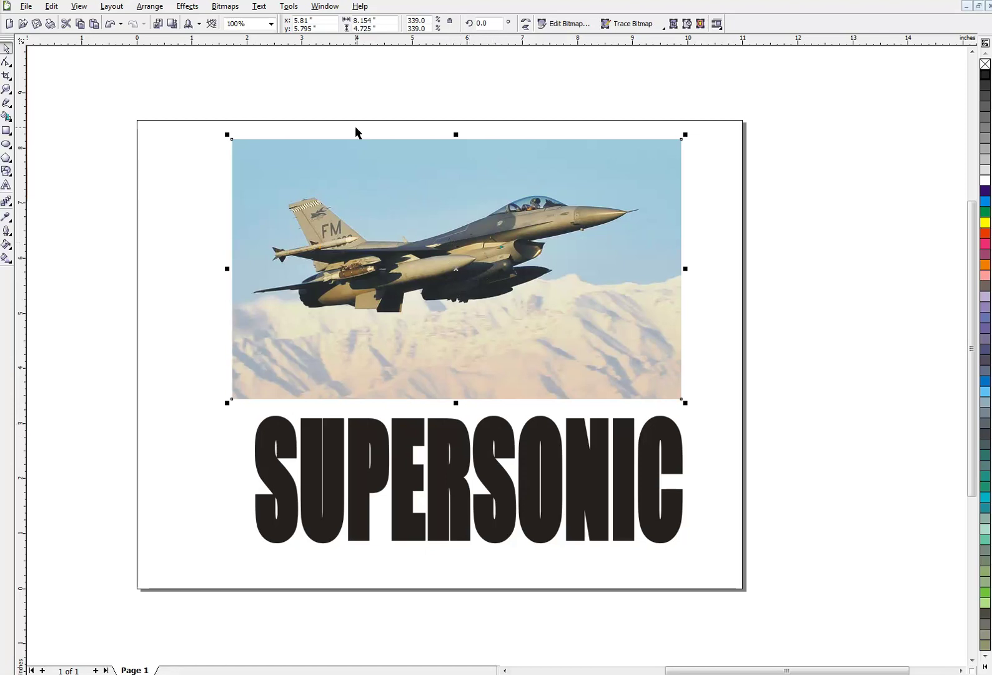
left_click(198, 7)
mouse_move(195, 169)
left_click(319, 174)
left_click(368, 426)
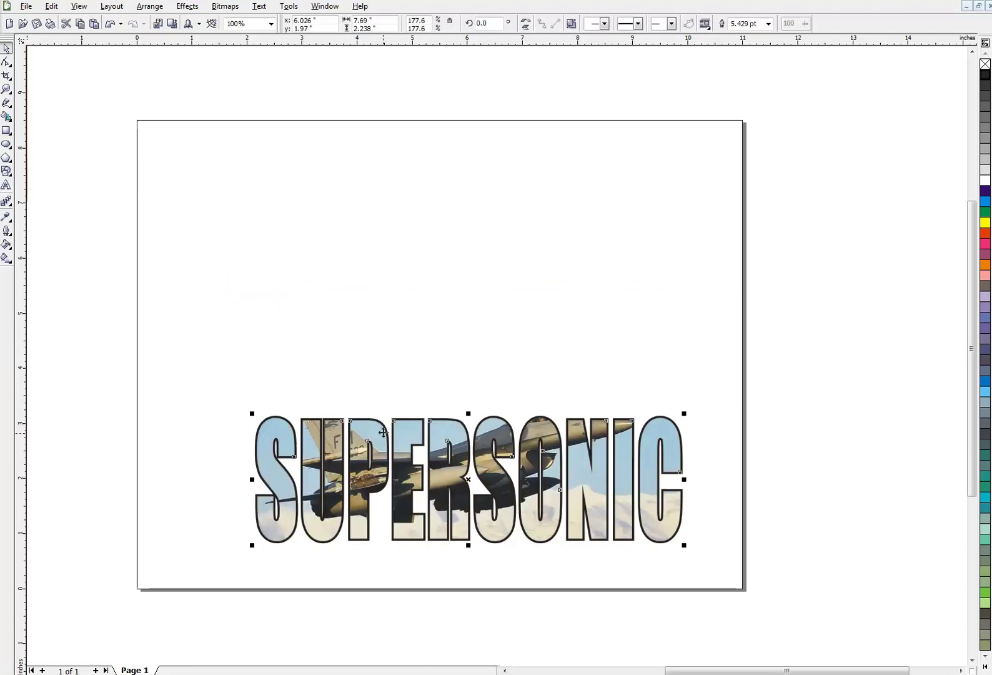
left_click_drag(409, 430, 394, 332)
Step: Edit the SUPERSONIC PowerClip, shift the jet image lower, and finish editing
left_click(188, 9)
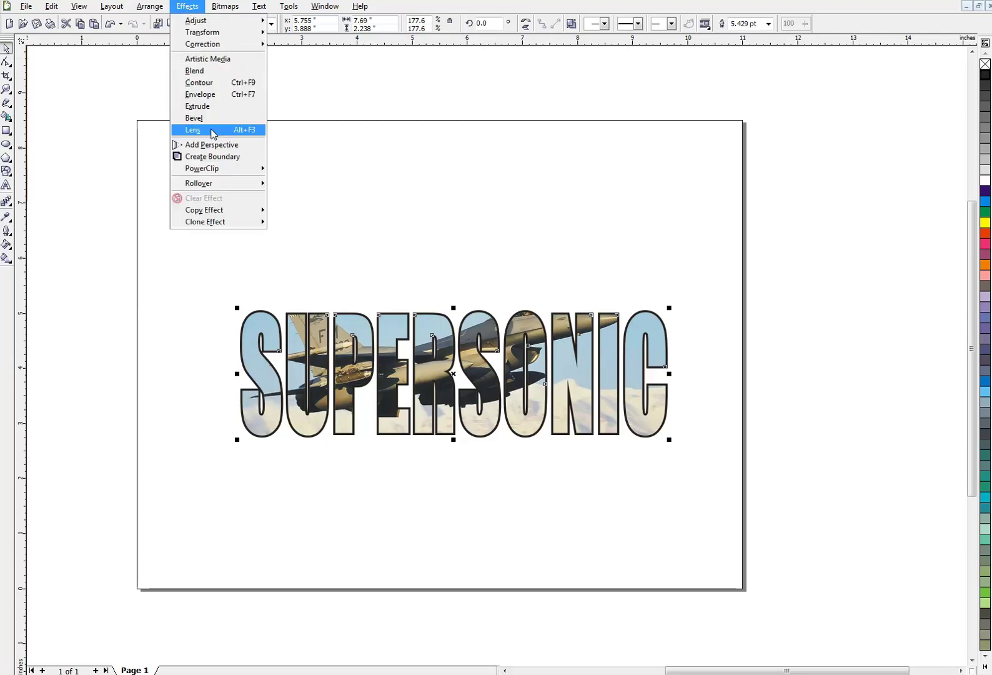
mouse_move(218, 168)
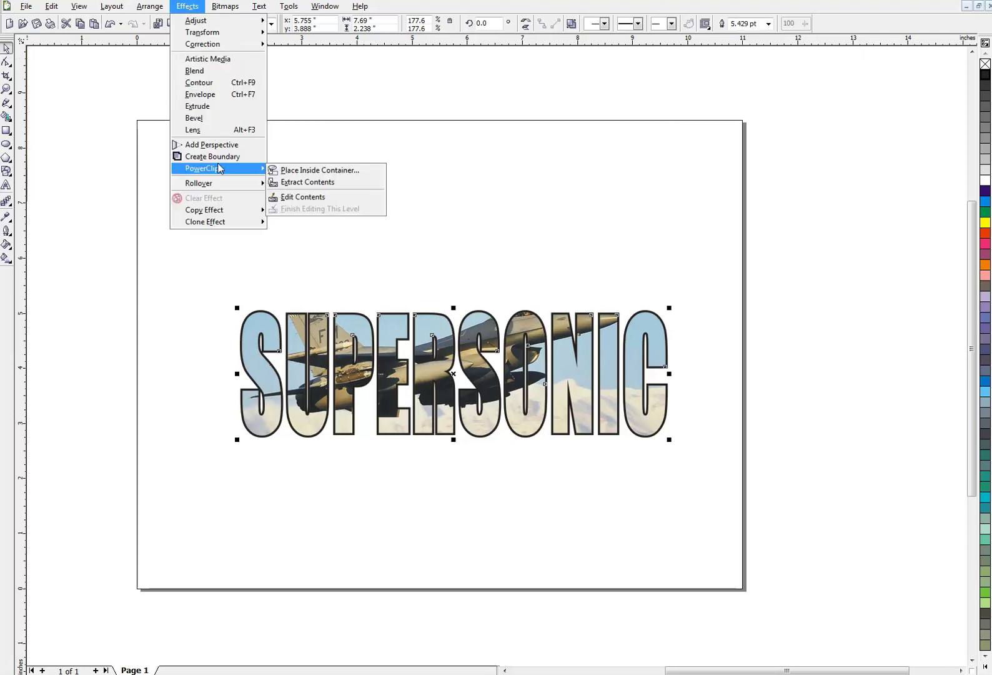
left_click(318, 197)
left_click(414, 265)
left_click_drag(414, 265, 411, 292)
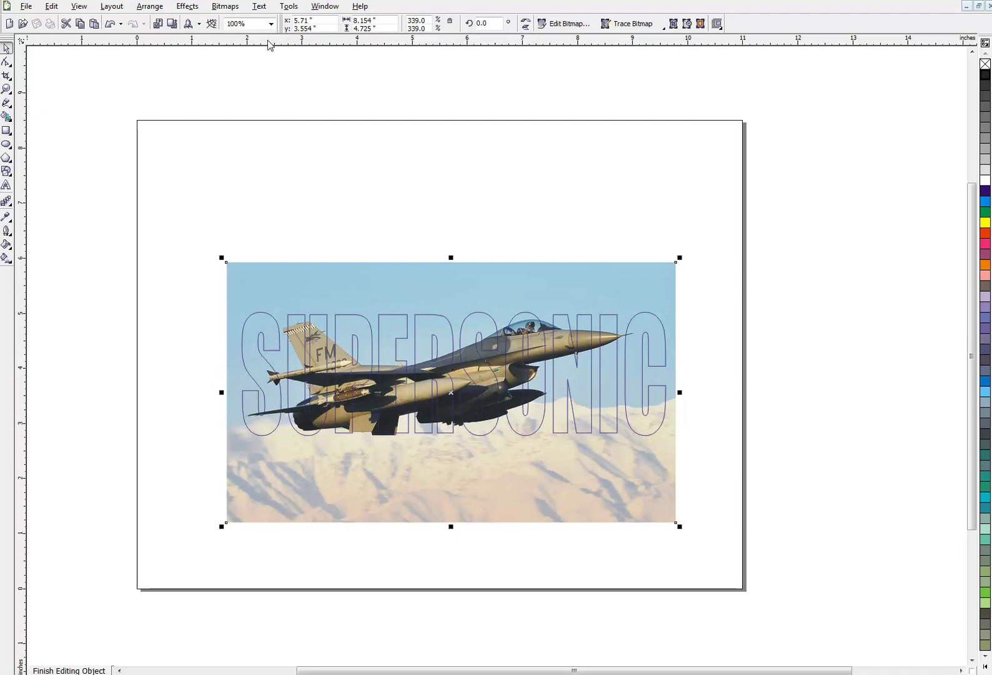
left_click(197, 11)
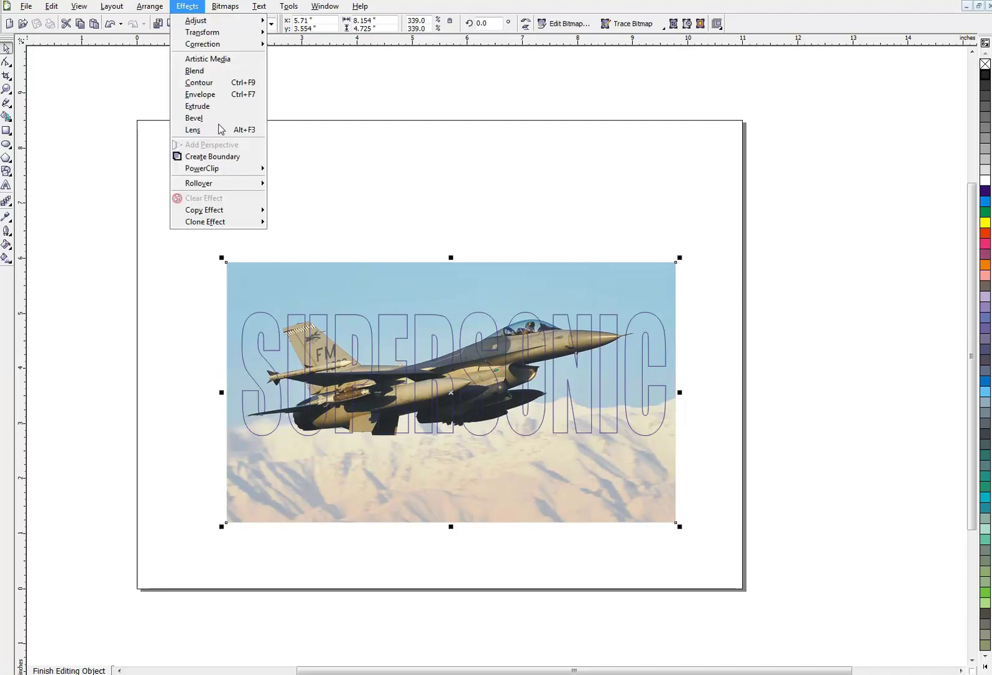
mouse_move(210, 172)
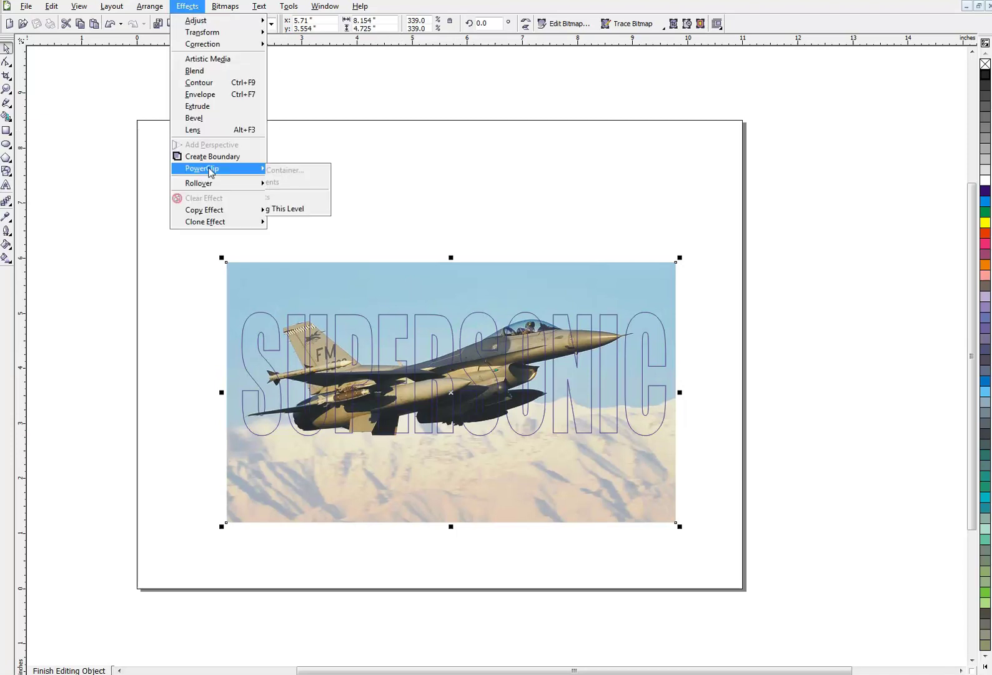
left_click(323, 208)
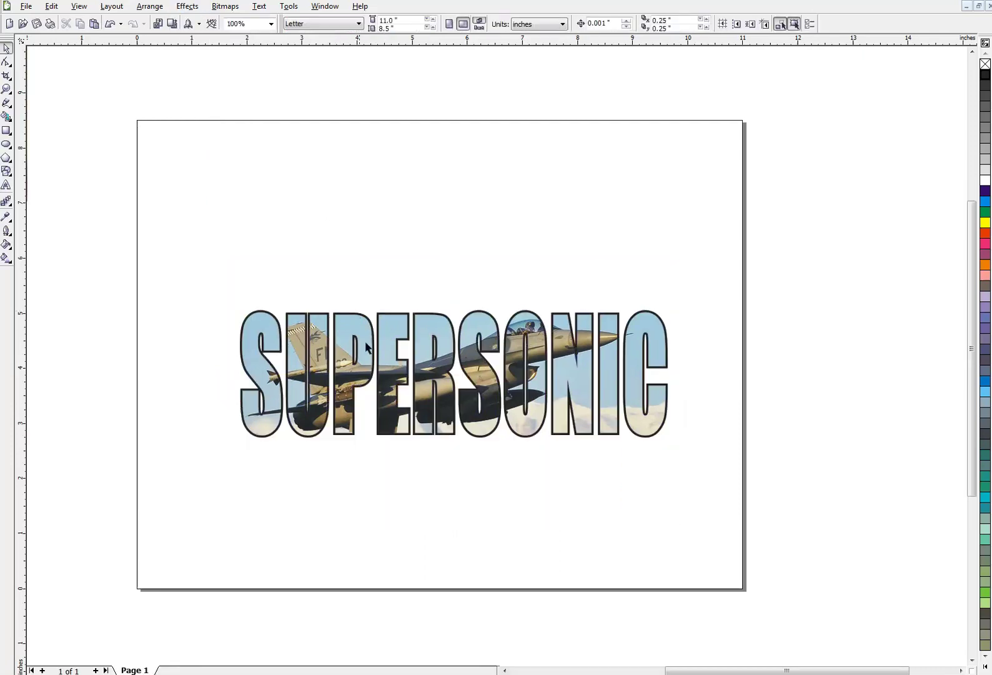
Step: Select the SUPERSONIC PowerClip object with the Pick tool
left_click(522, 432)
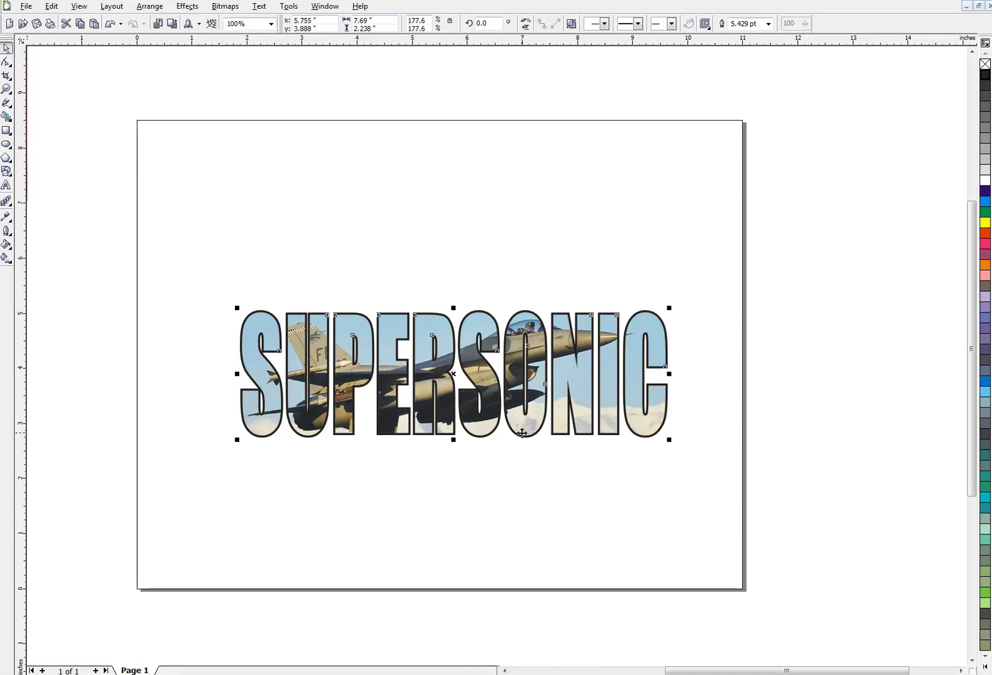
left_click(588, 293)
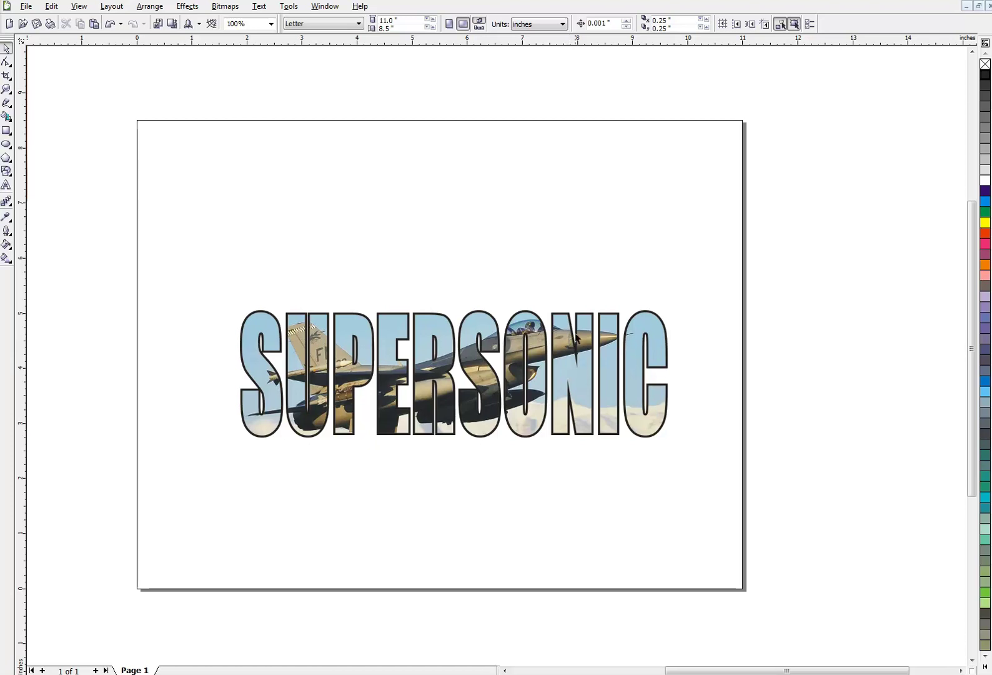
left_click(536, 326)
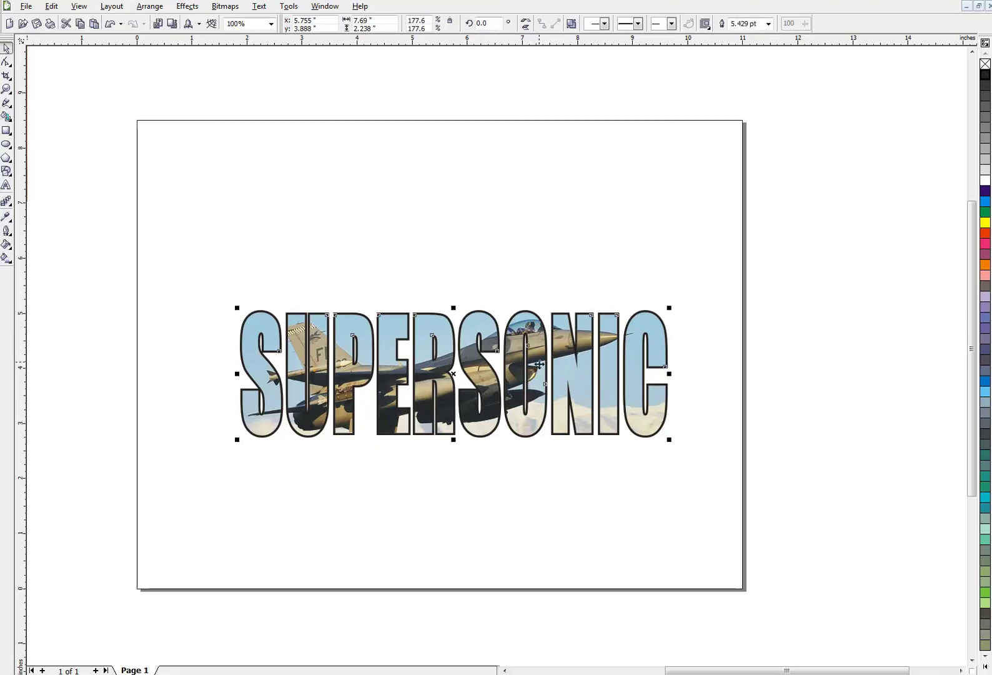
left_click(512, 275)
left_click(531, 327)
Step: Raise SUPERSONIC slightly, then nudge it down so it sits centred across the page
left_click_drag(544, 400, 535, 351)
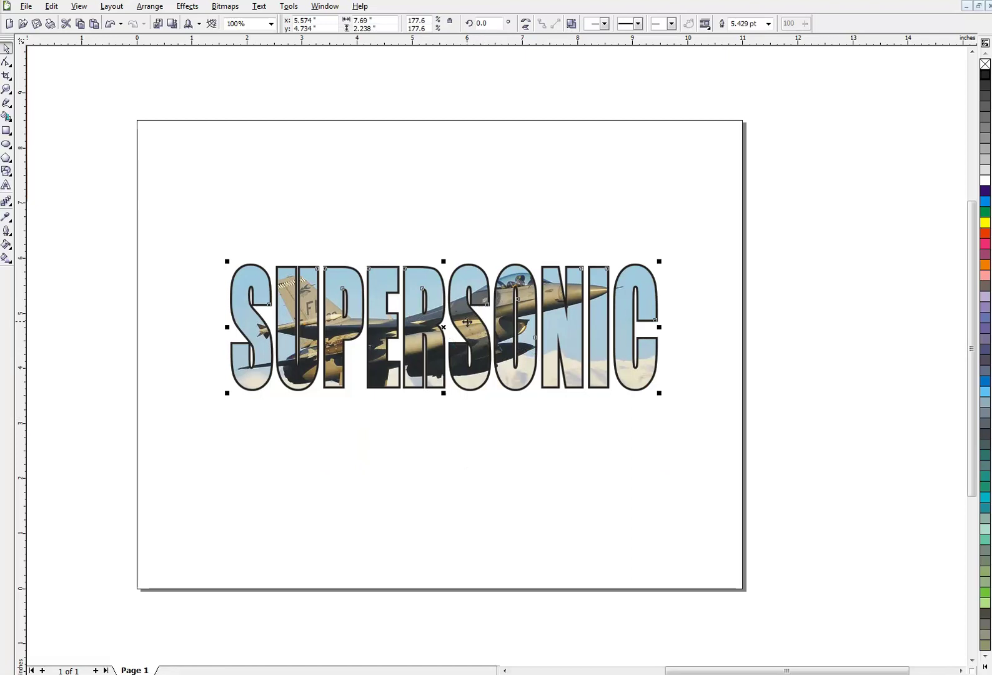
left_click_drag(467, 322, 475, 346)
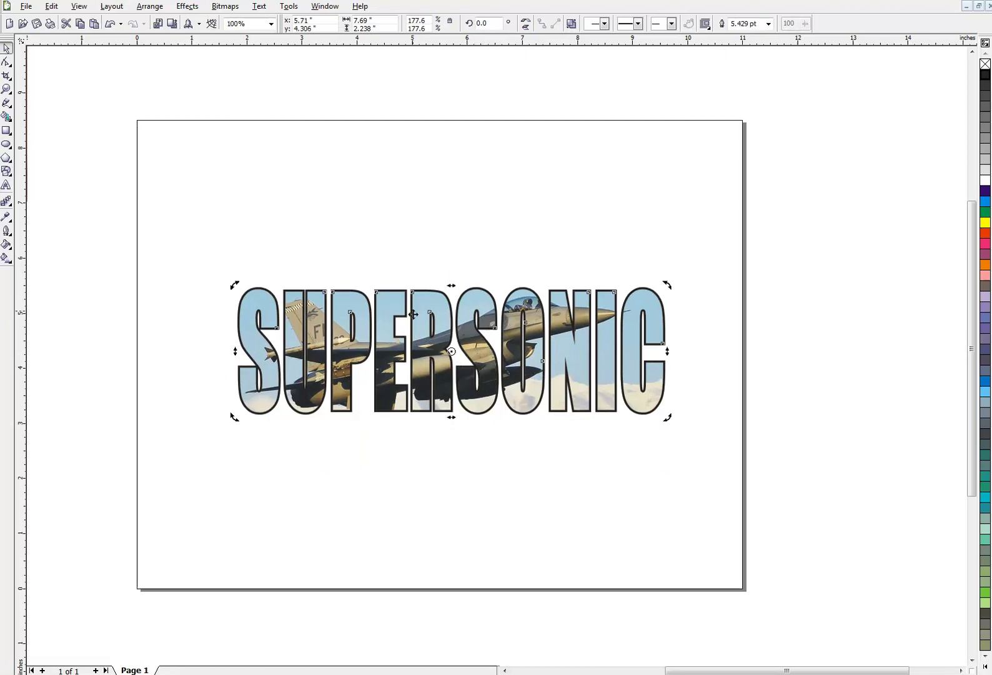
left_click(455, 445)
left_click(489, 363)
left_click(489, 233)
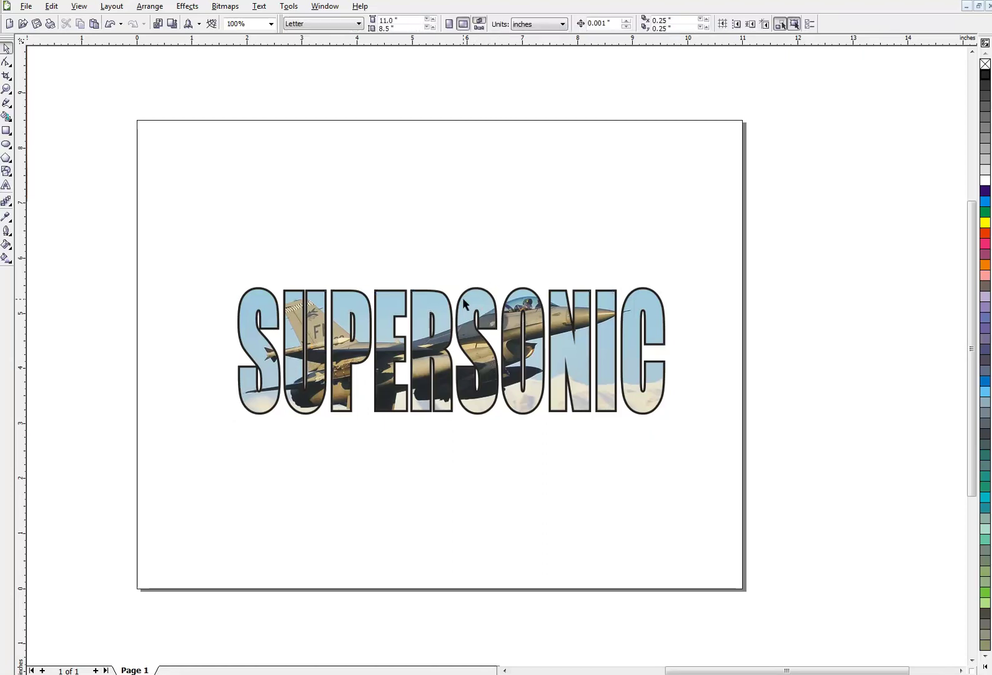
left_click(473, 353)
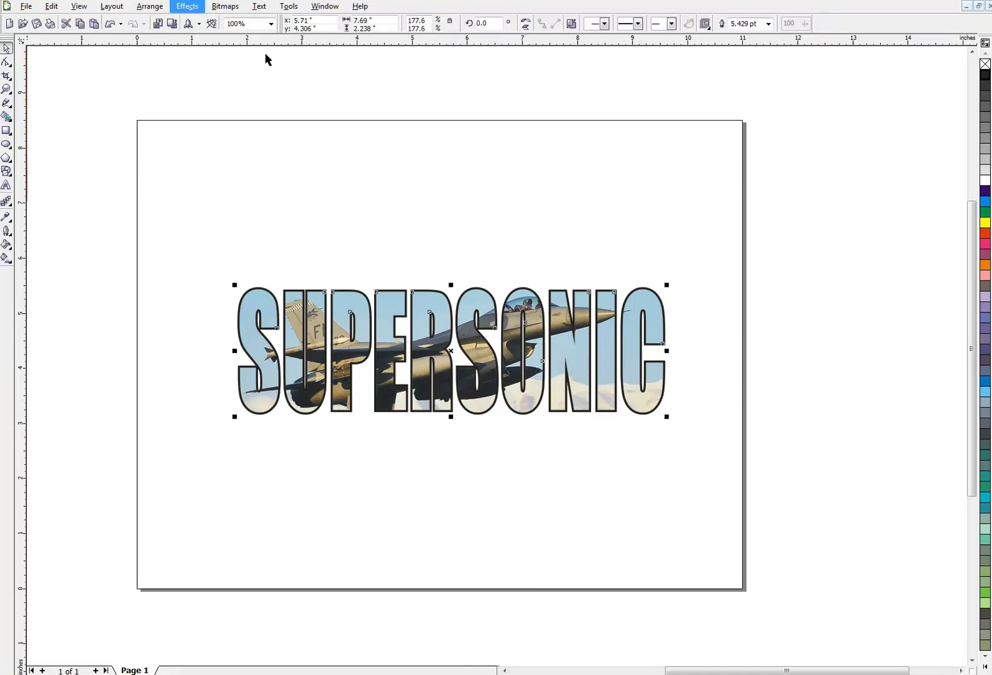
Step: Enter PowerClip contents editing on the SUPERSONIC letters and select the jet image inside
left_click(195, 12)
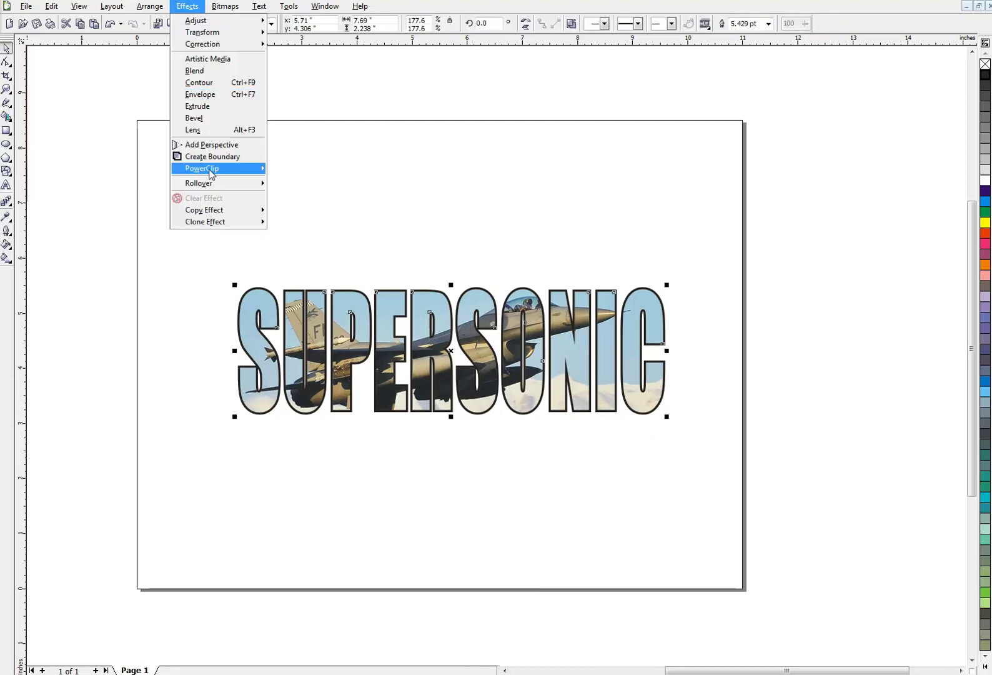
mouse_move(211, 171)
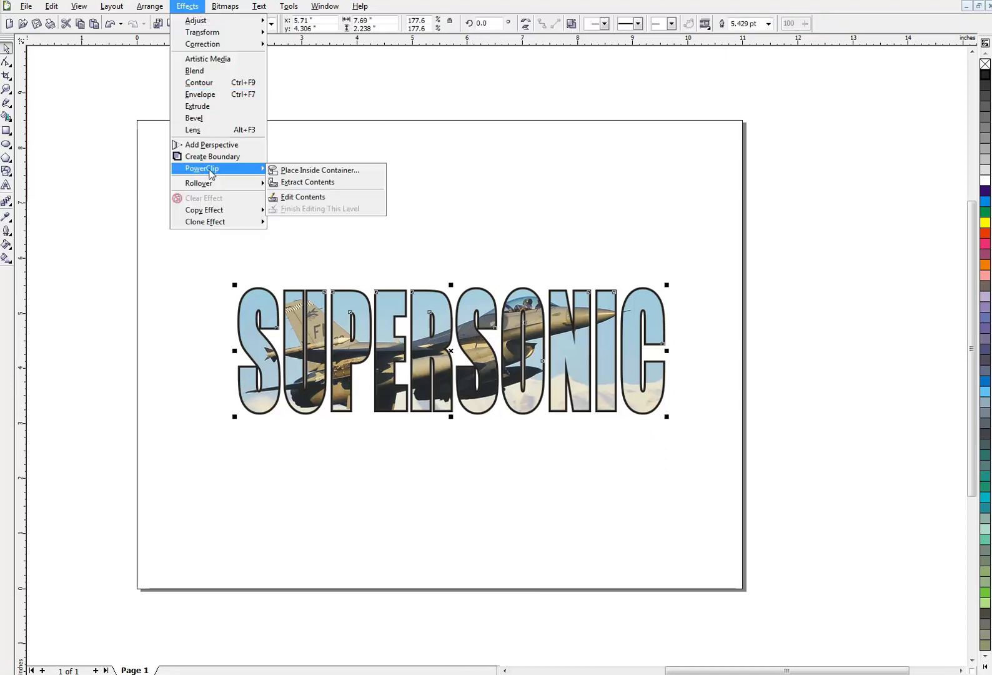
left_click(313, 198)
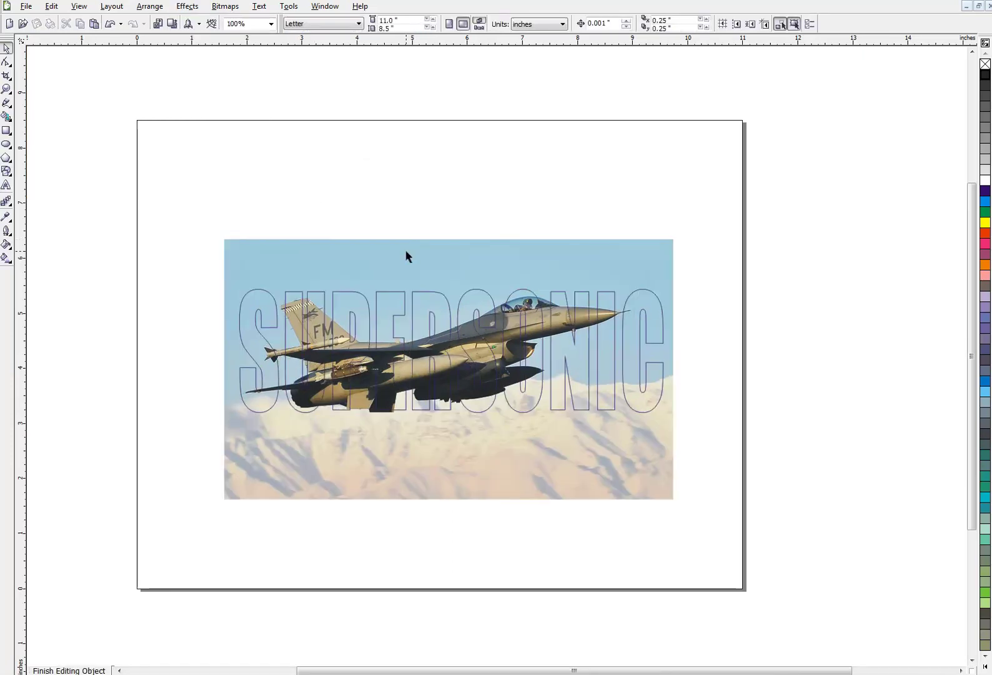
left_click(406, 251)
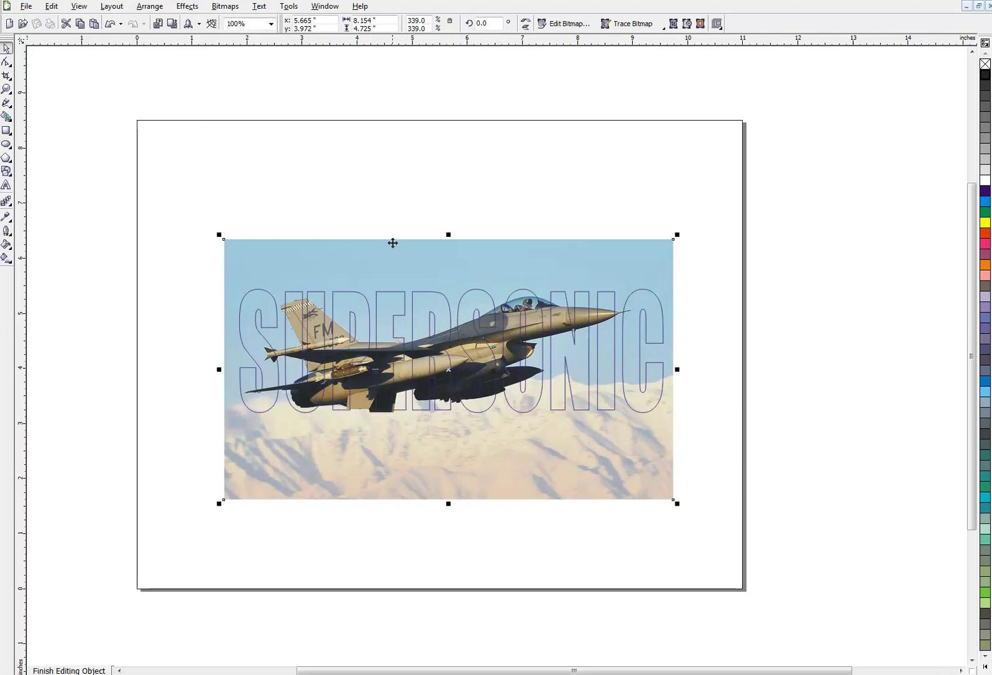
Step: Finish editing the jet PowerClip and deselect the SUPERSONIC lettering
left_click(191, 7)
mouse_move(220, 170)
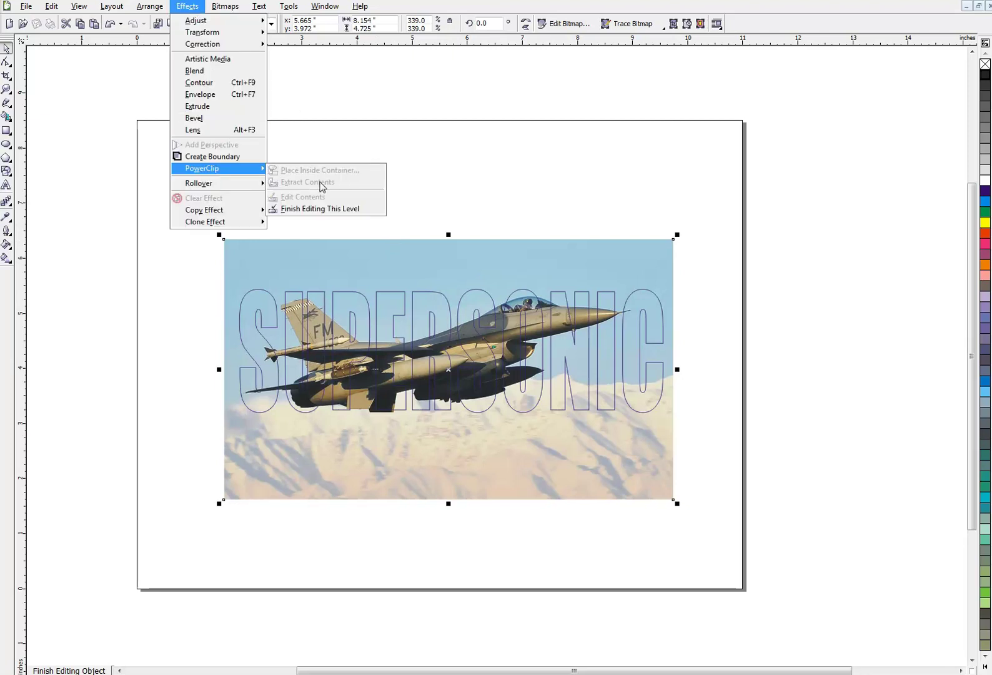
left_click(328, 209)
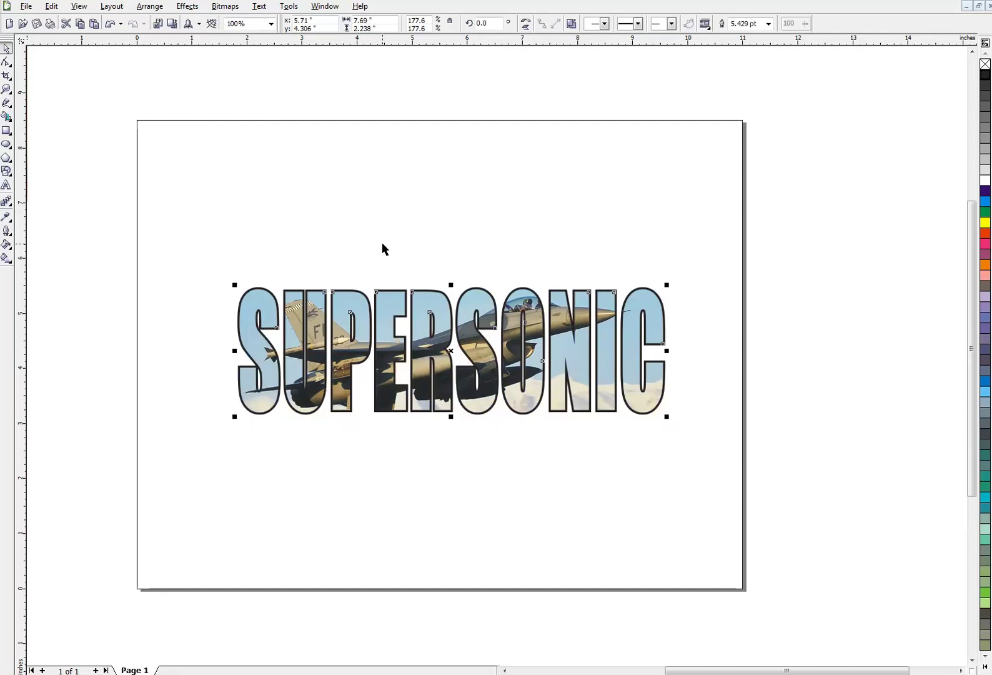
left_click(419, 250)
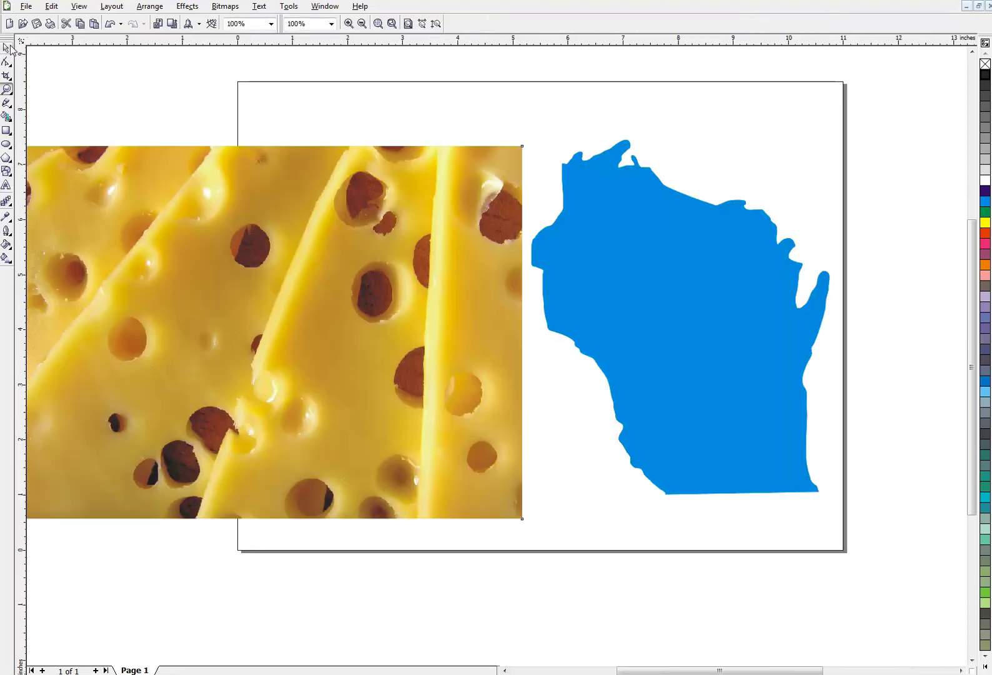
Step: Select the cheese photo and move it up and to the right
left_click(8, 48)
left_click(663, 239)
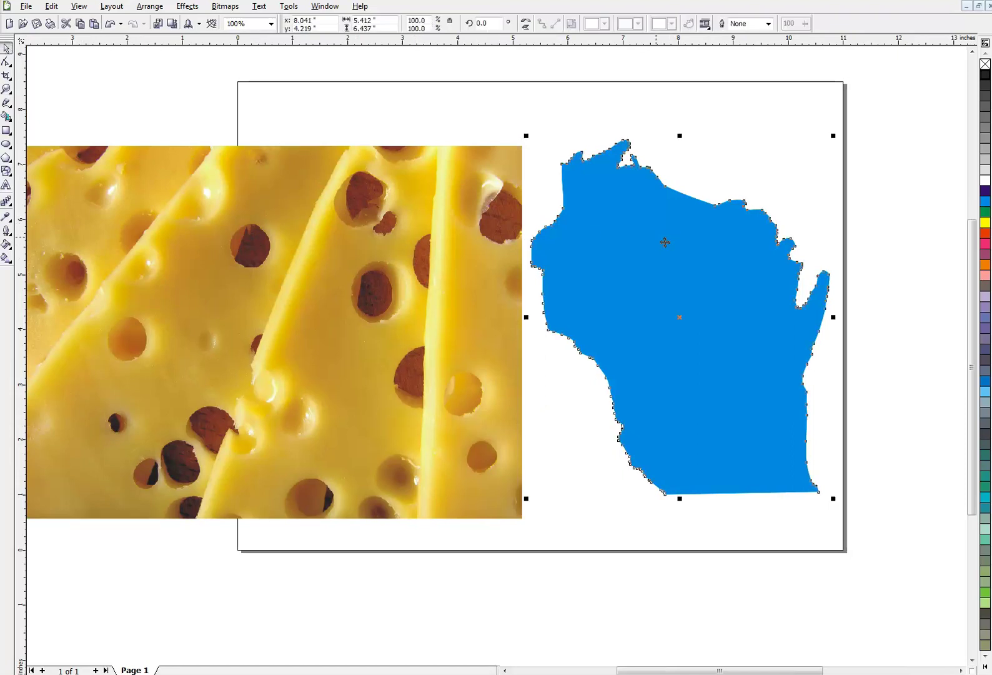
key("Escape")
left_click(499, 216)
left_click_drag(454, 270, 468, 235)
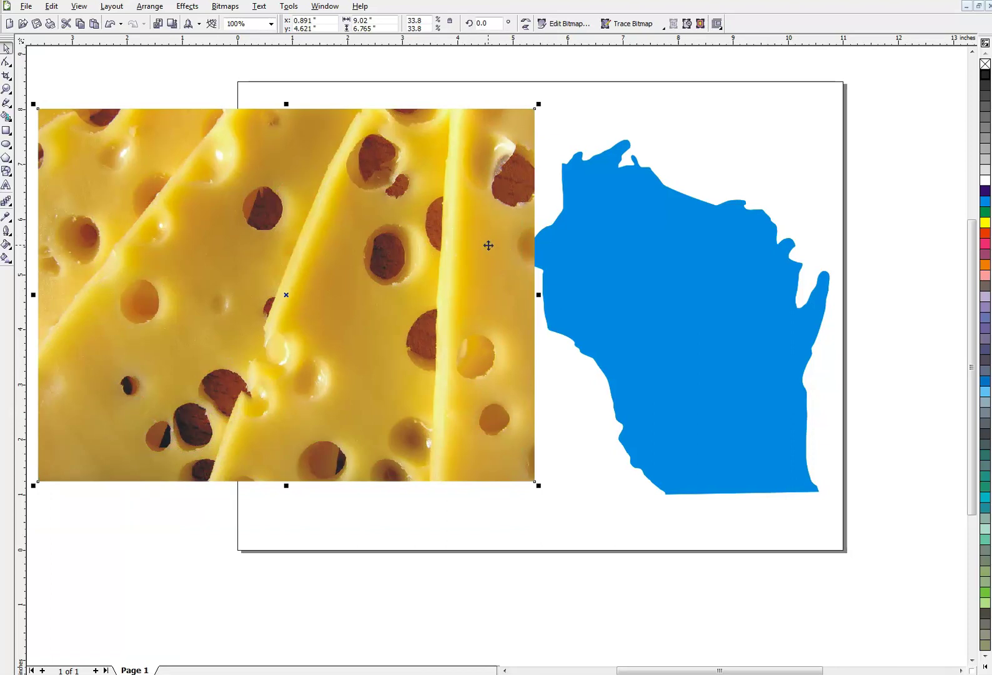
Step: Start PowerClip Place Inside Container for the cheese photo
left_click(200, 7)
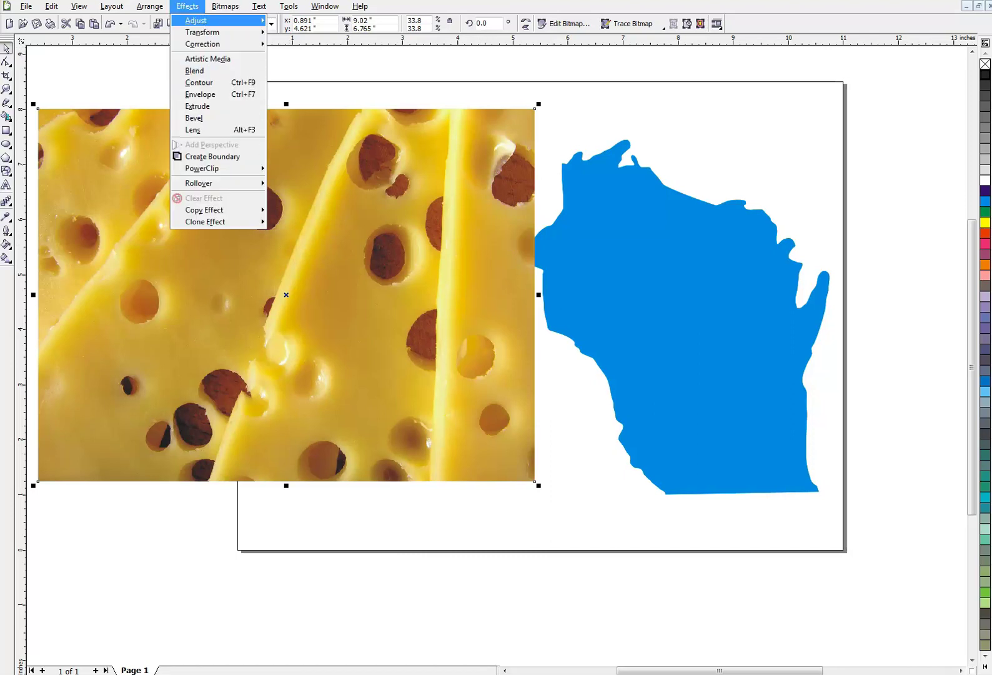
mouse_move(228, 169)
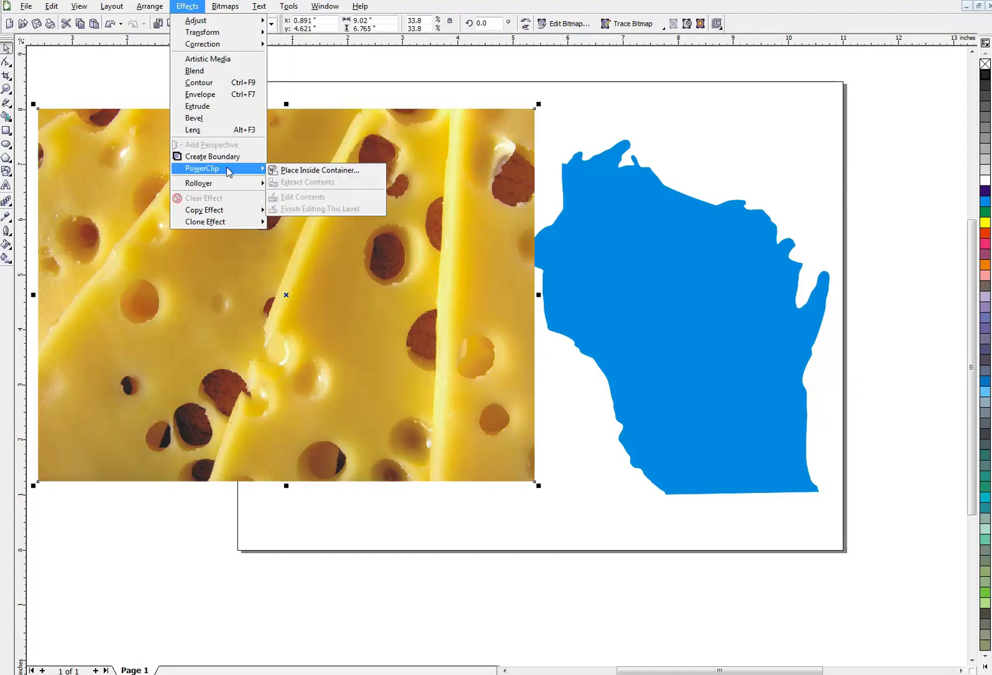
left_click(300, 173)
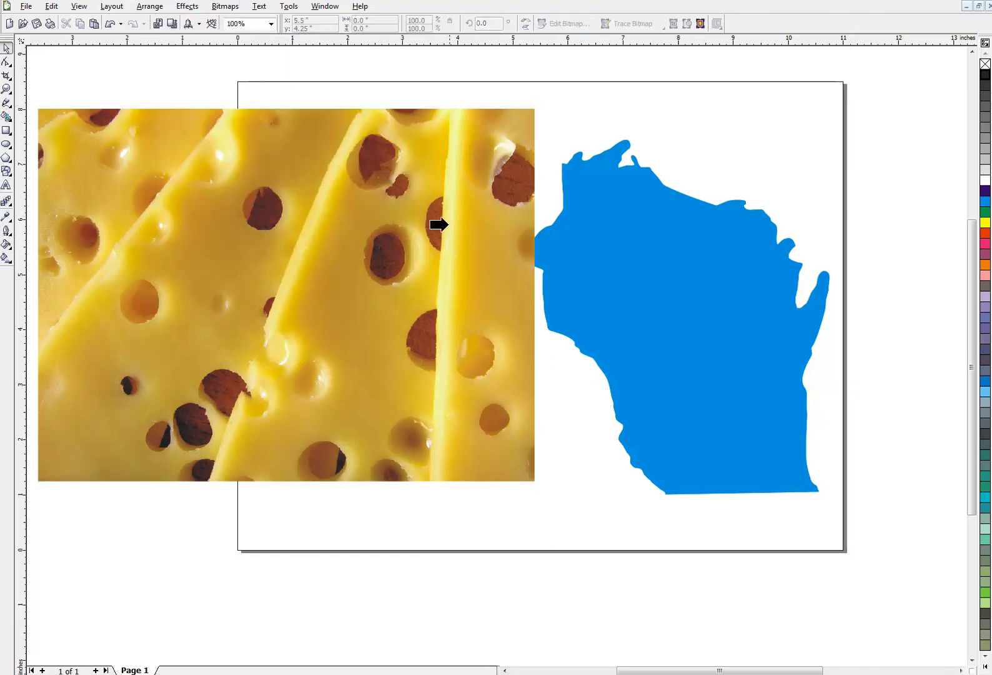
Step: Clip the cheese photo into the Wisconsin shape, drag it toward page centre, and edit its contents
left_click(604, 234)
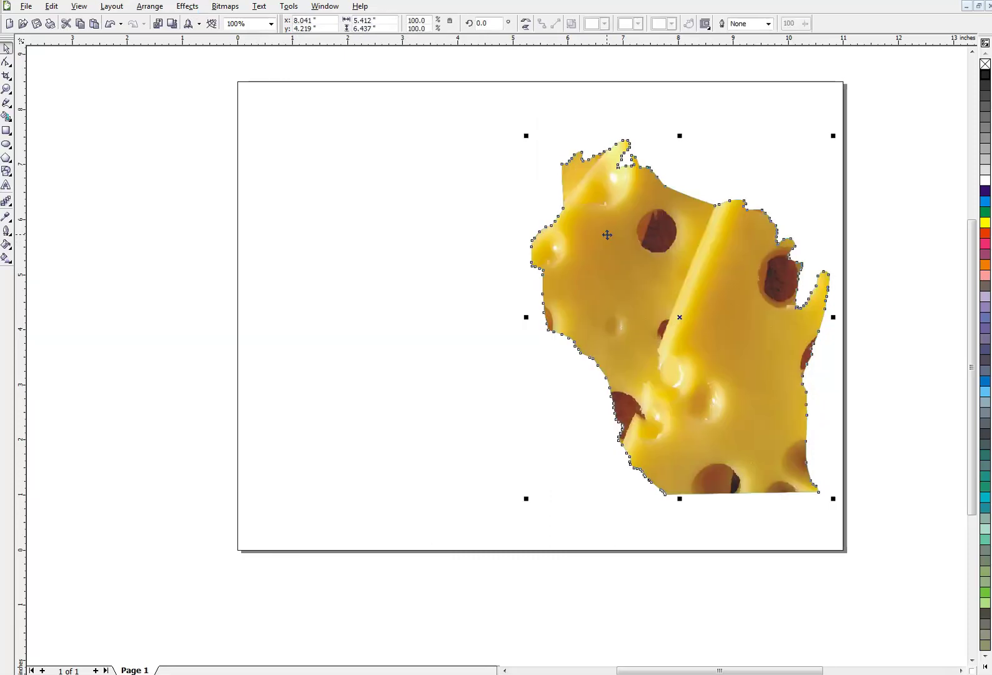
left_click_drag(606, 234, 487, 226)
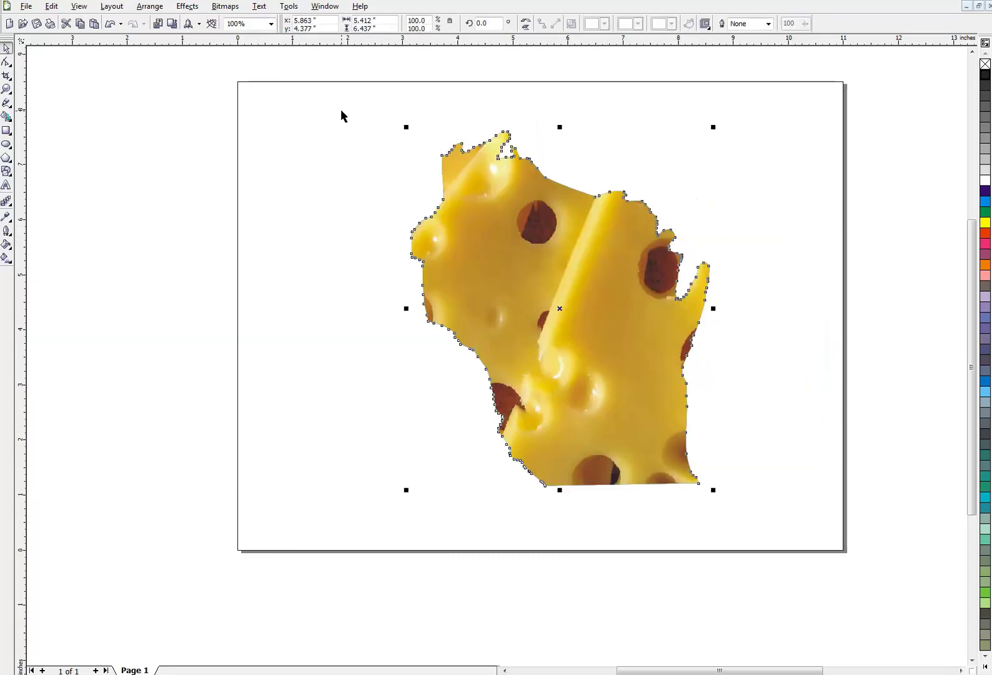
left_click(187, 6)
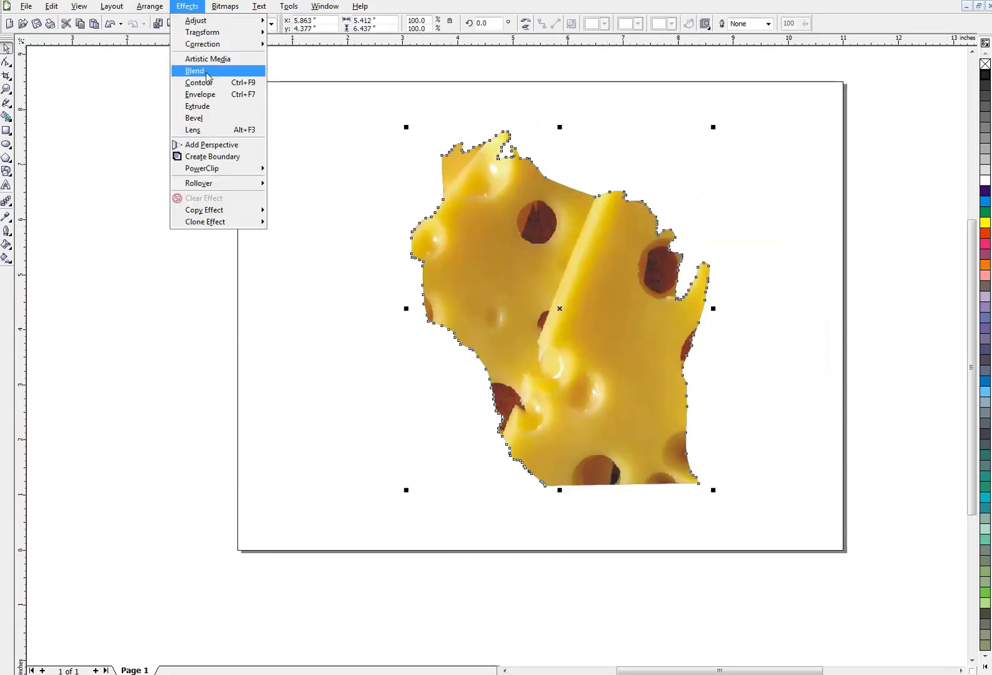
mouse_move(248, 168)
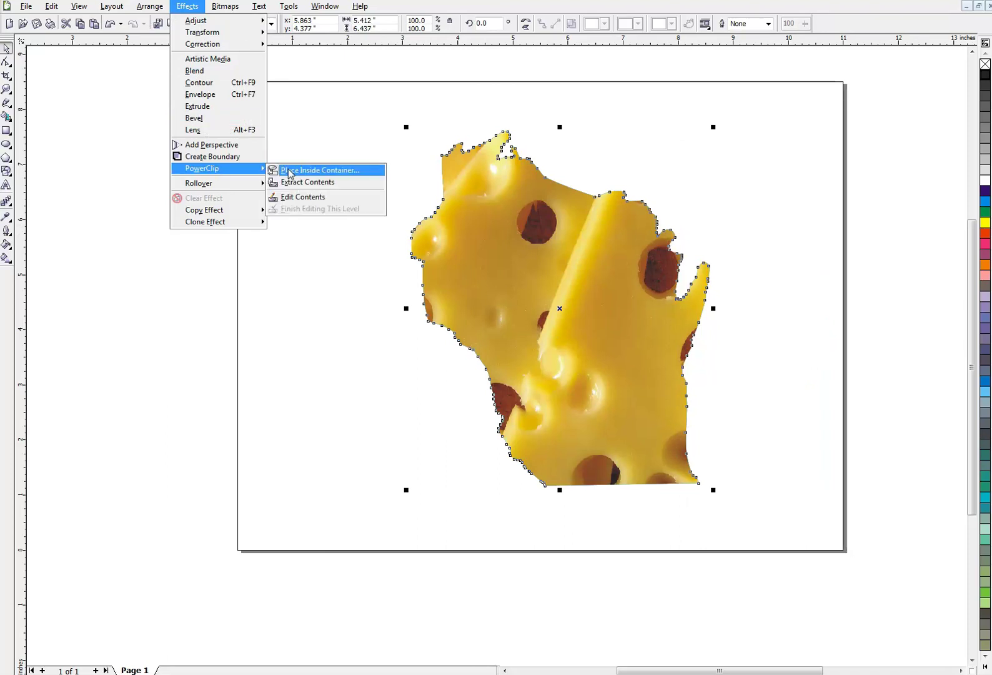
left_click(320, 194)
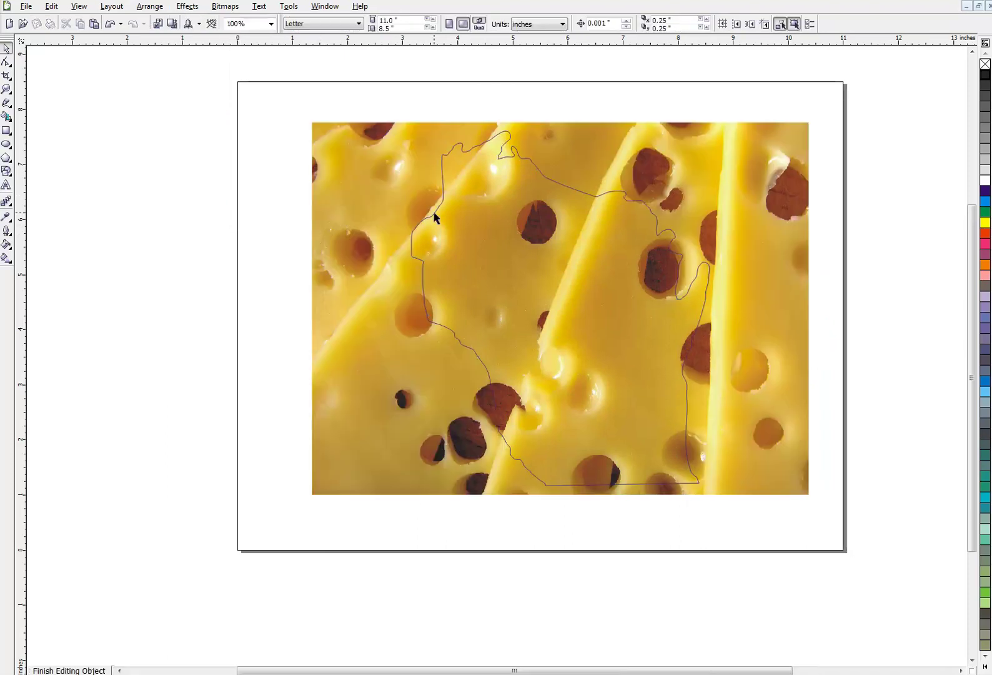
Step: Reposition the cheese photo inside the Wisconsin outline, then finish editing and deselect
left_click_drag(536, 230, 448, 224)
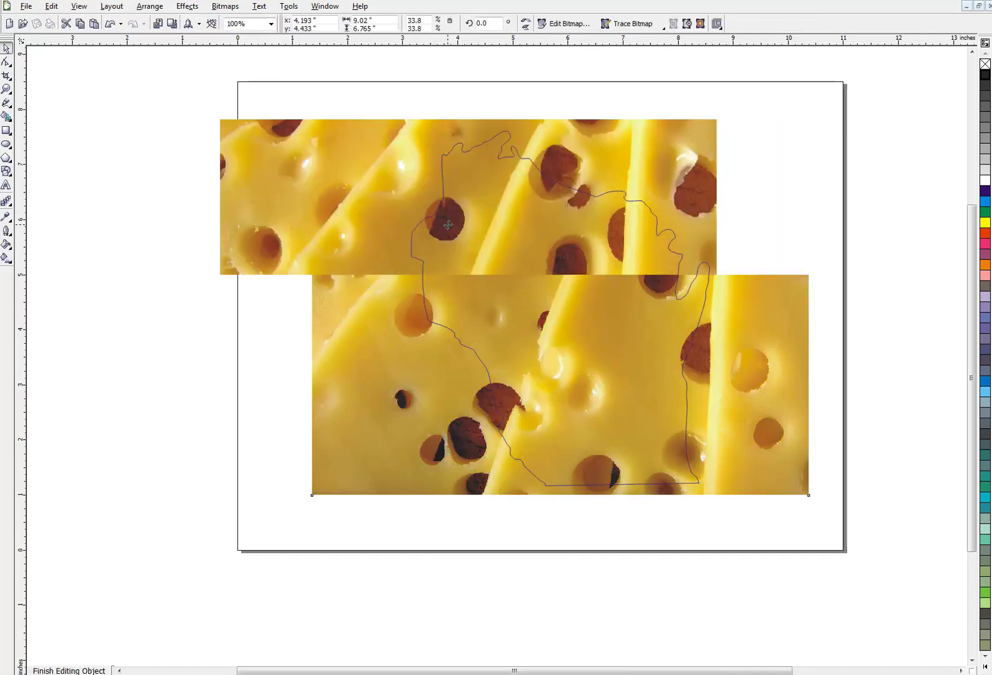
key("ctrl+z")
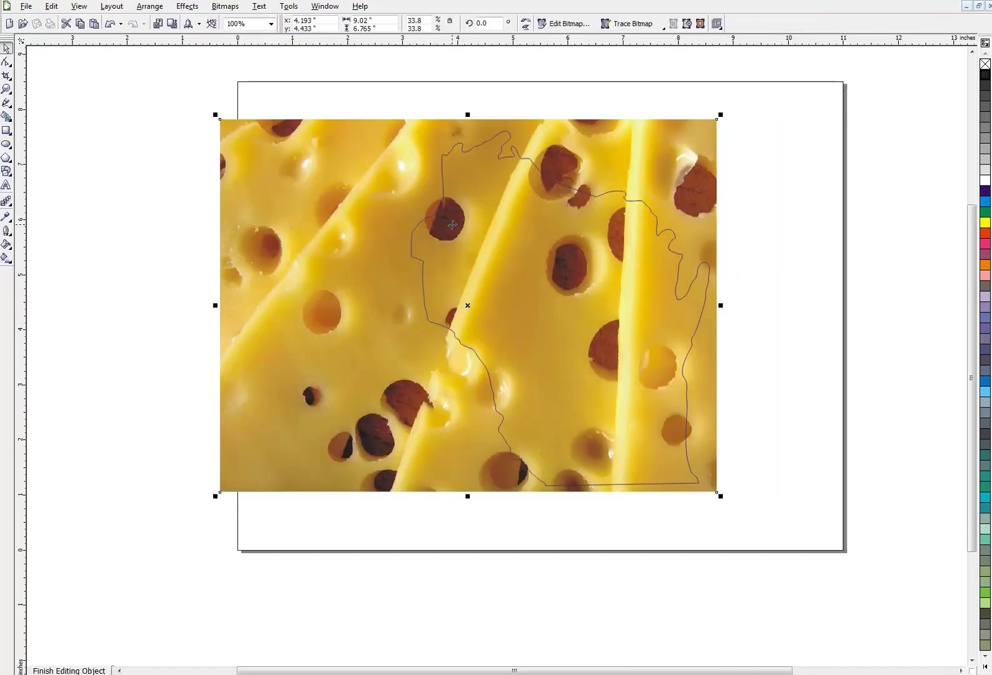
left_click(180, 7)
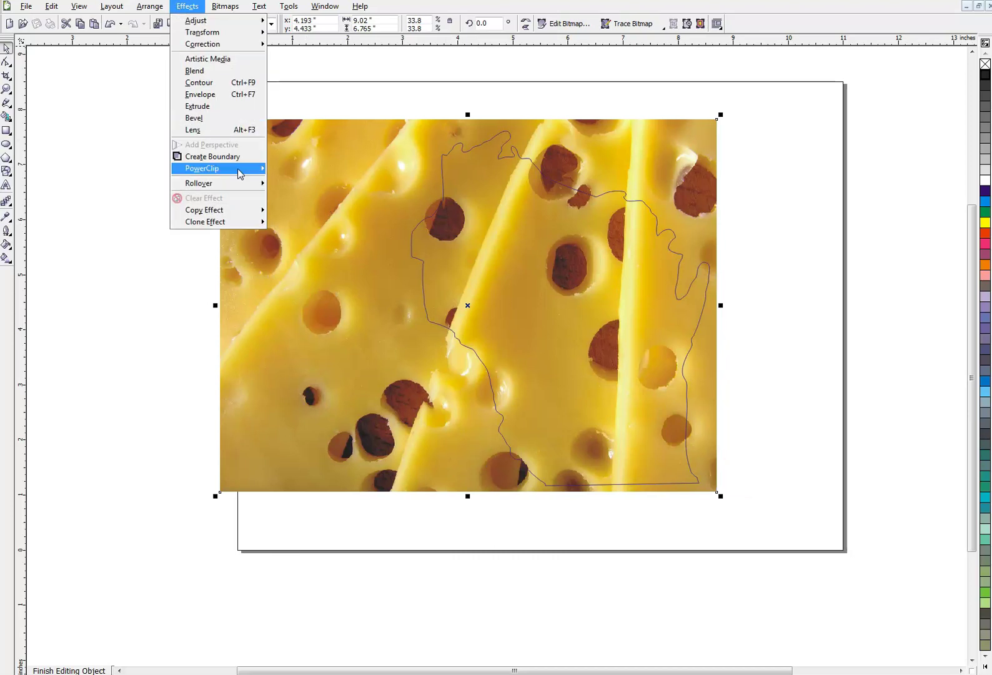
mouse_move(240, 173)
left_click(315, 210)
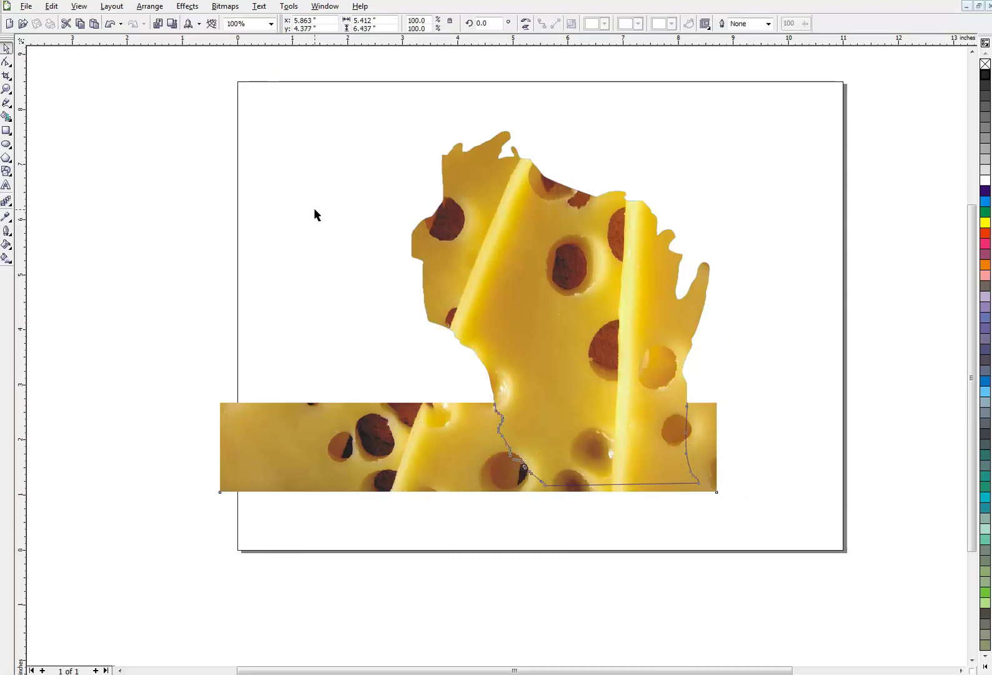
key("Escape")
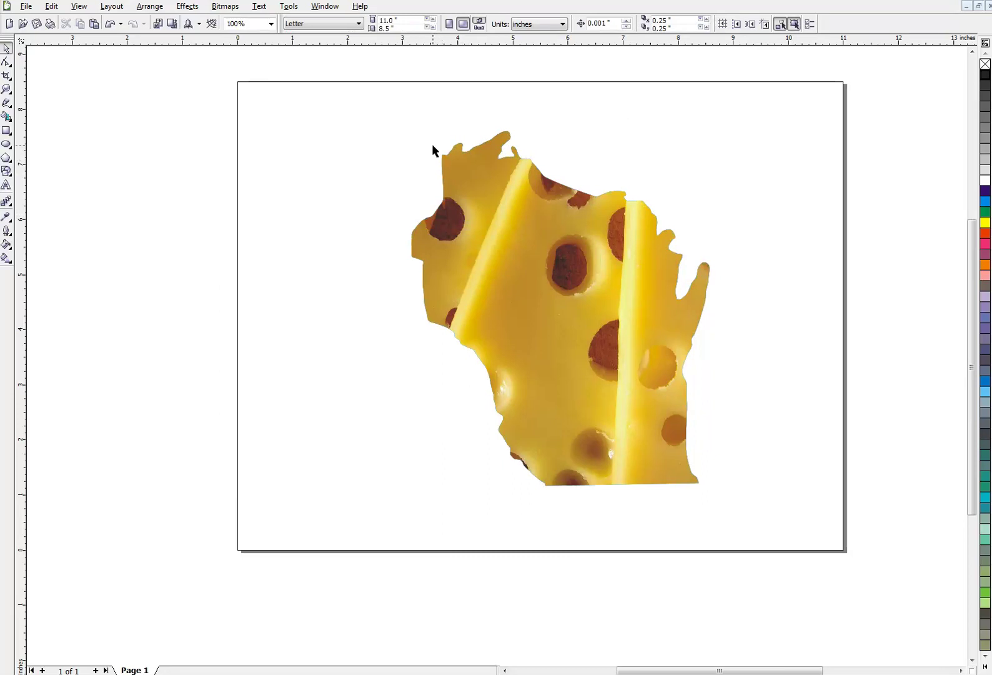
Step: Extract the cheese photo from the Wisconsin PowerClip with Extract Contents
left_click(519, 163)
left_click(187, 7)
mouse_move(238, 174)
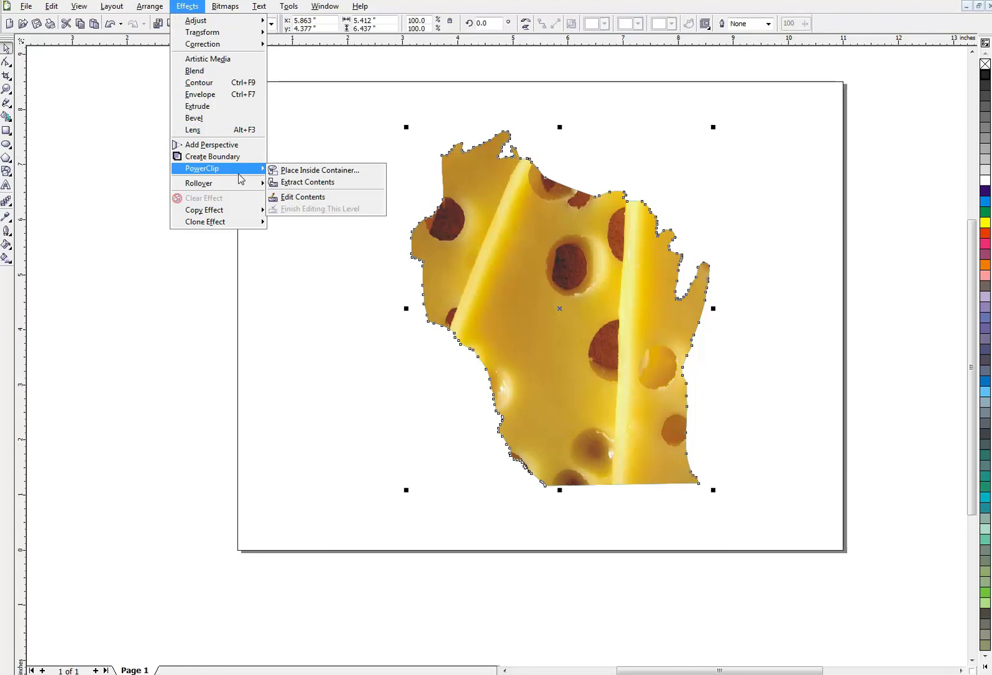
left_click(307, 183)
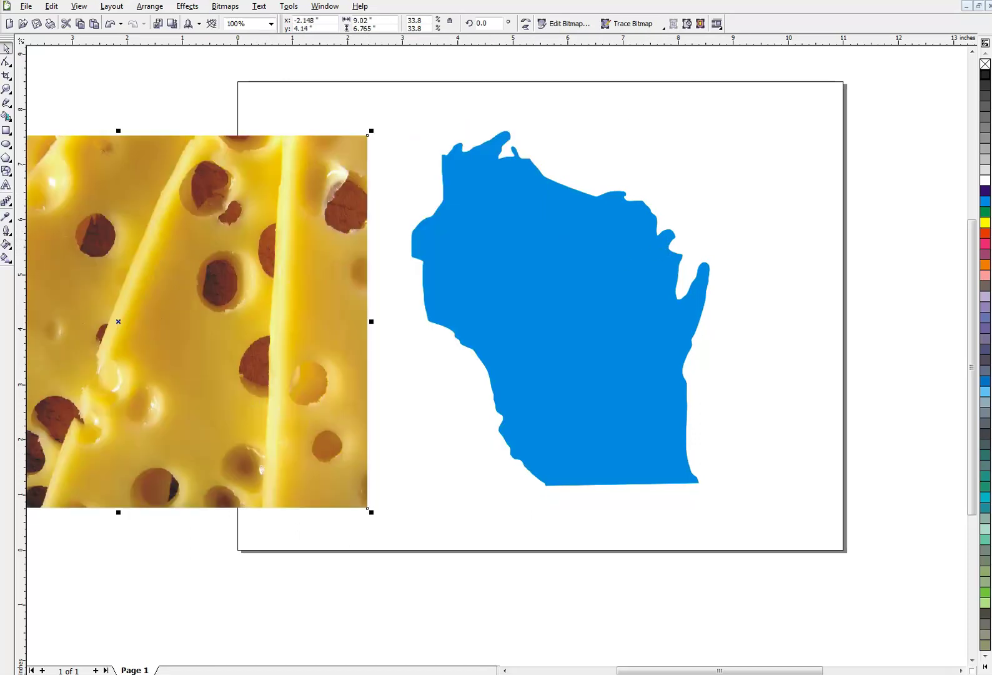
Step: Draw a page-covering rectangle with pink fill and no outline, and send it to the back
left_click(7, 130)
left_click_drag(269, 71, 879, 571)
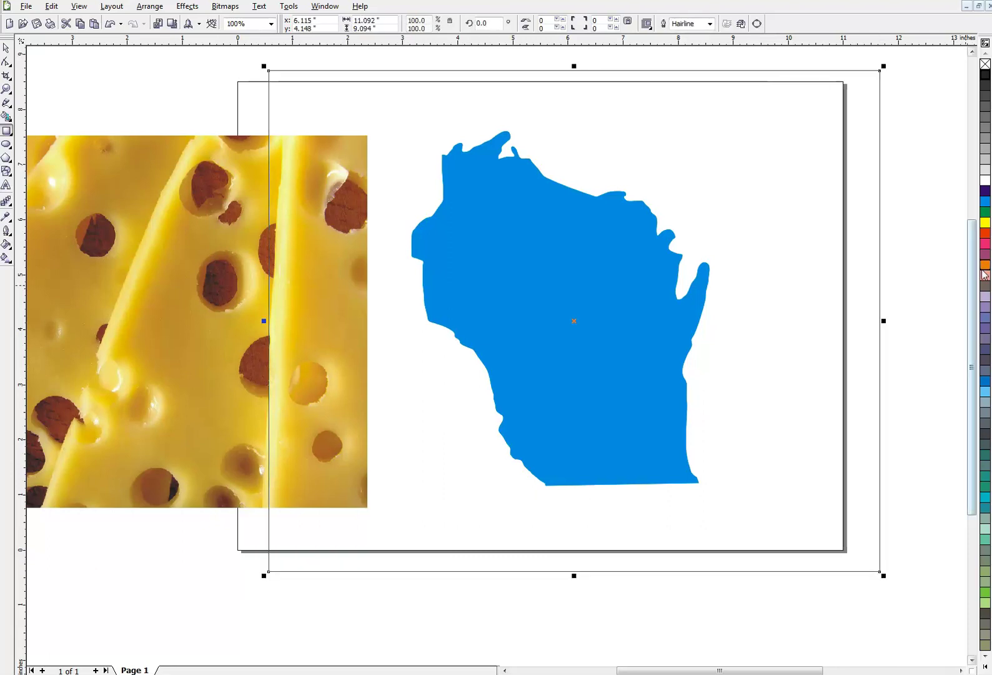
left_click(985, 245)
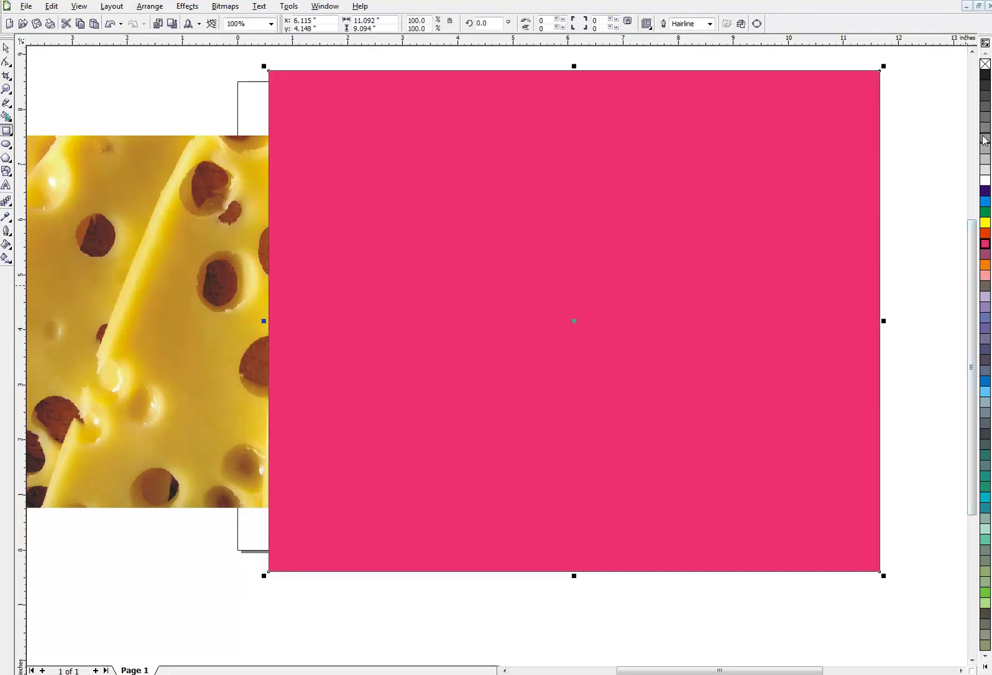
right_click(986, 63)
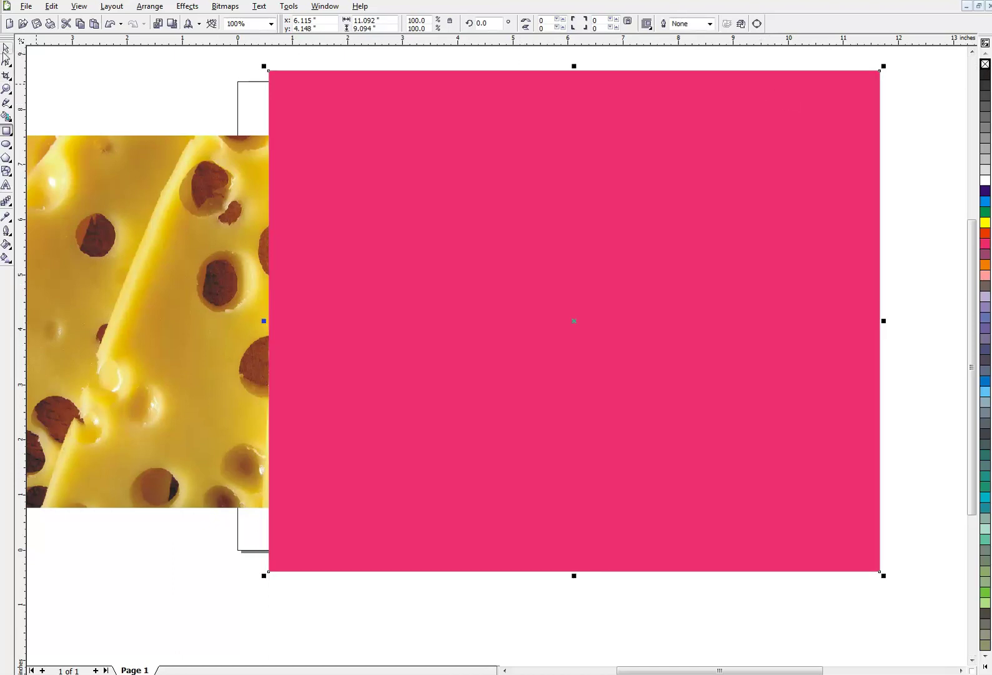
left_click(7, 48)
key("ctrl+Page_Down")
key("ctrl+Page_Down")
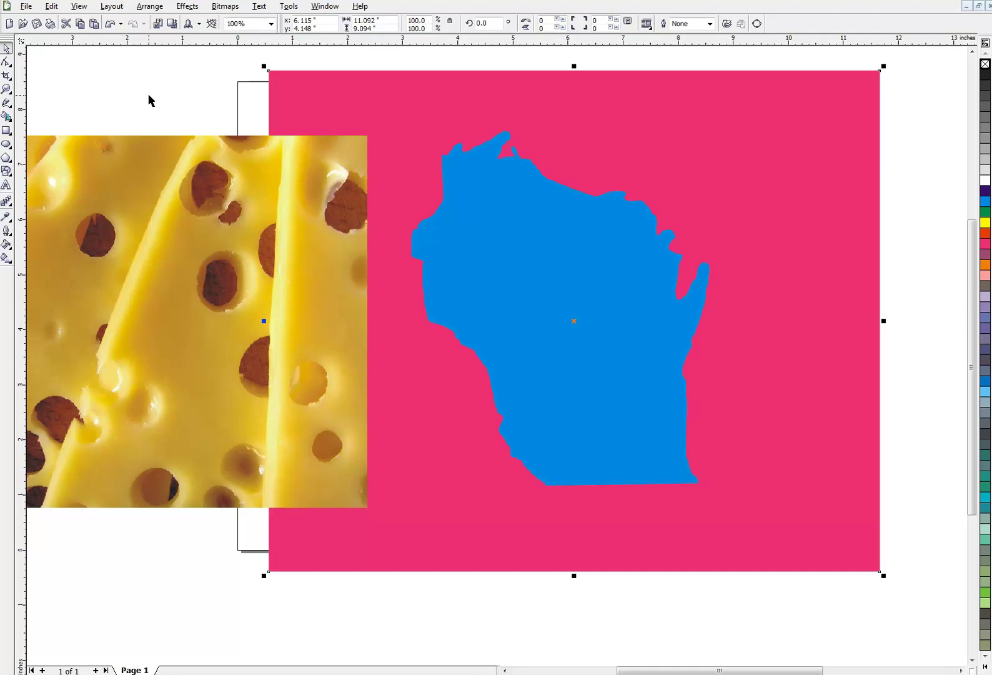
left_click(92, 88)
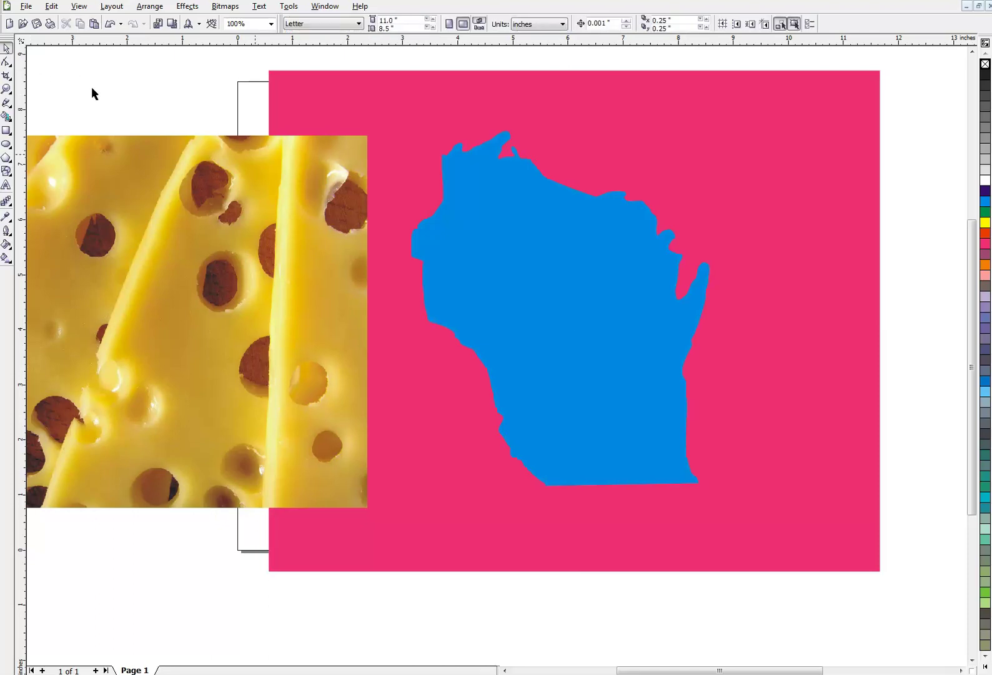
left_click(482, 191)
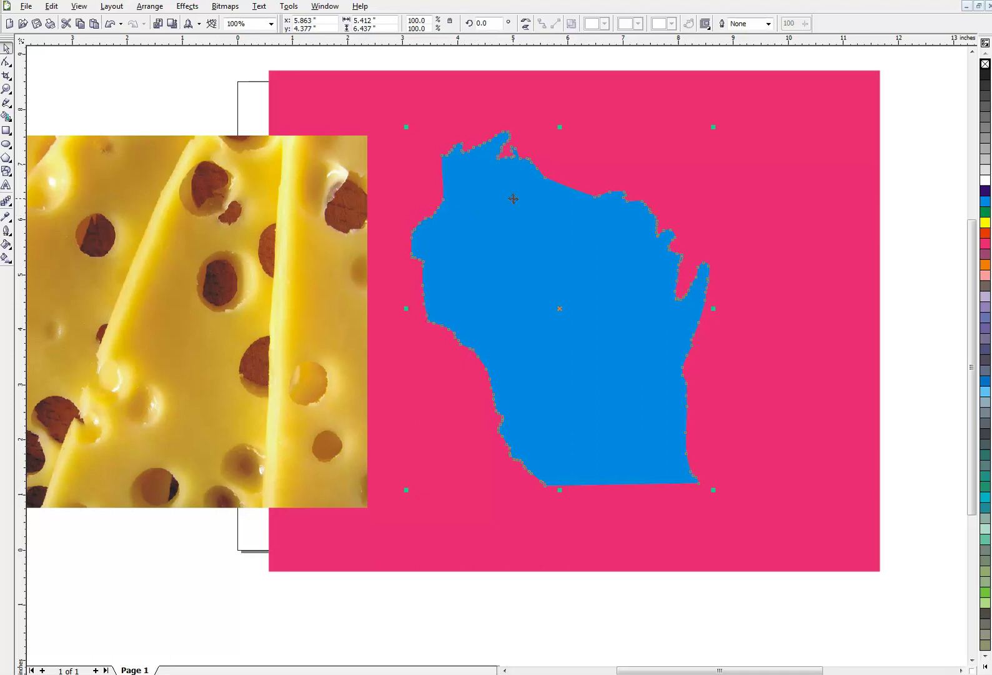
left_click(634, 140)
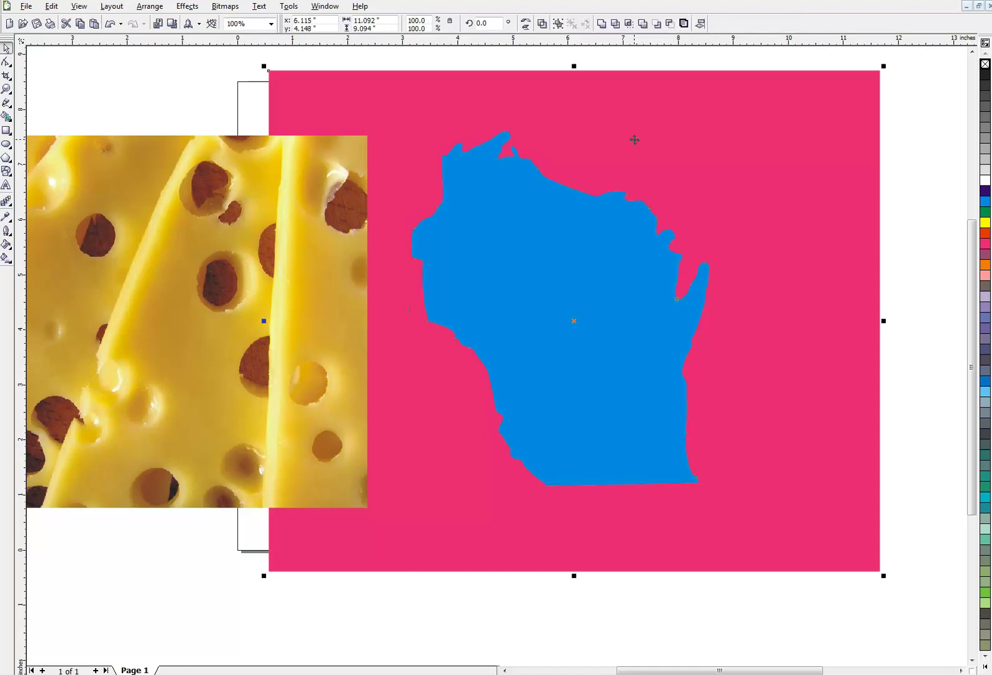
left_click(541, 24)
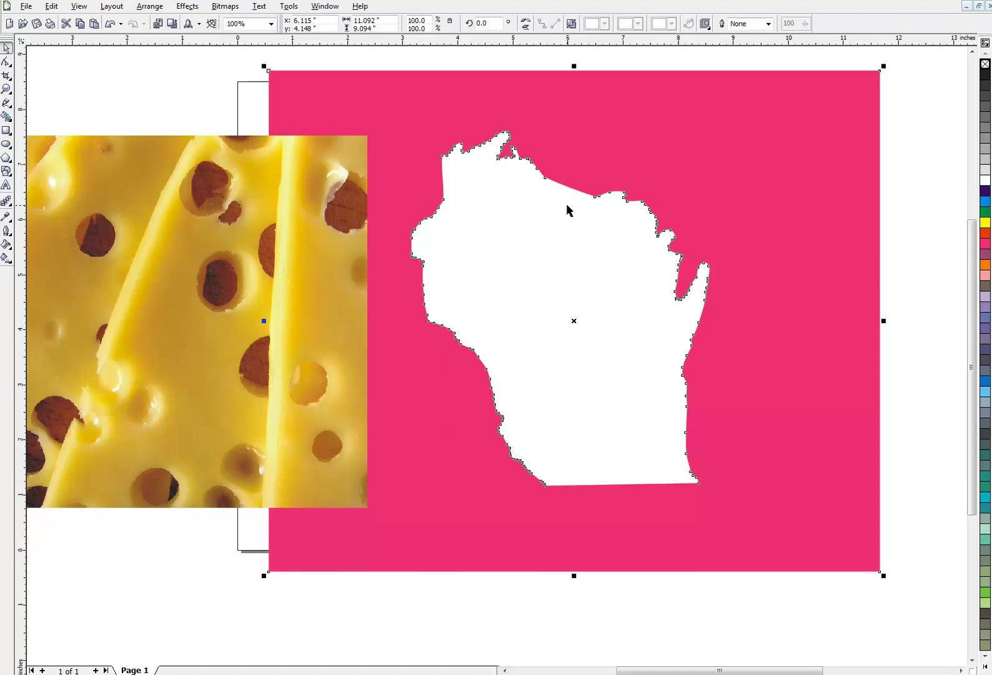
key("ctrl+z")
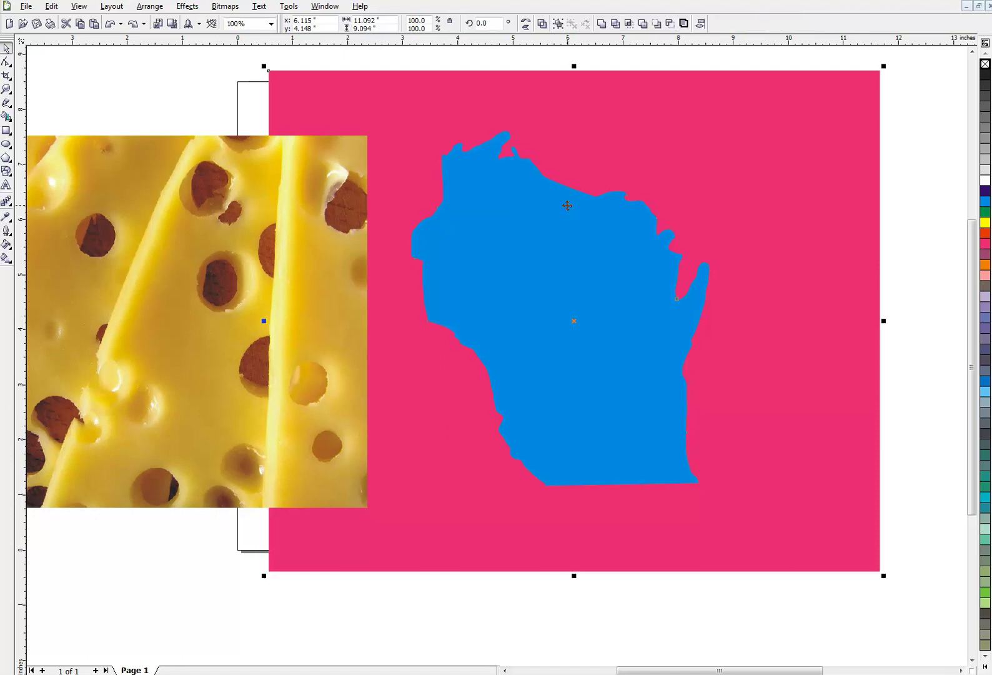
left_click(214, 93)
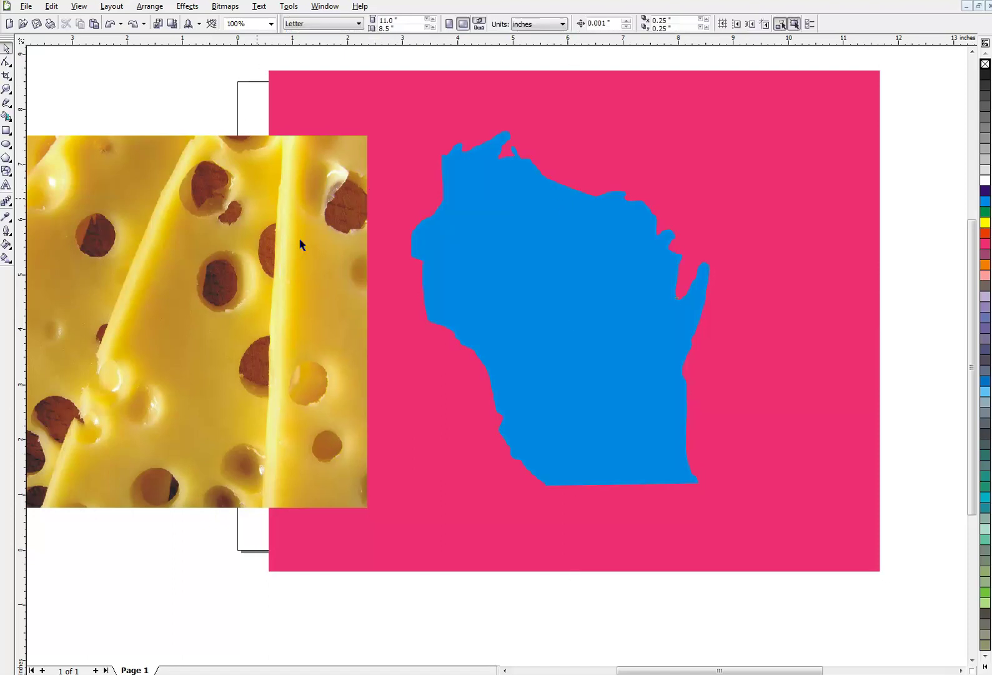
Step: Trim a Wisconsin-shaped hole in the pink rectangle, then move the blue shape and cheese photo aside
left_click(521, 299)
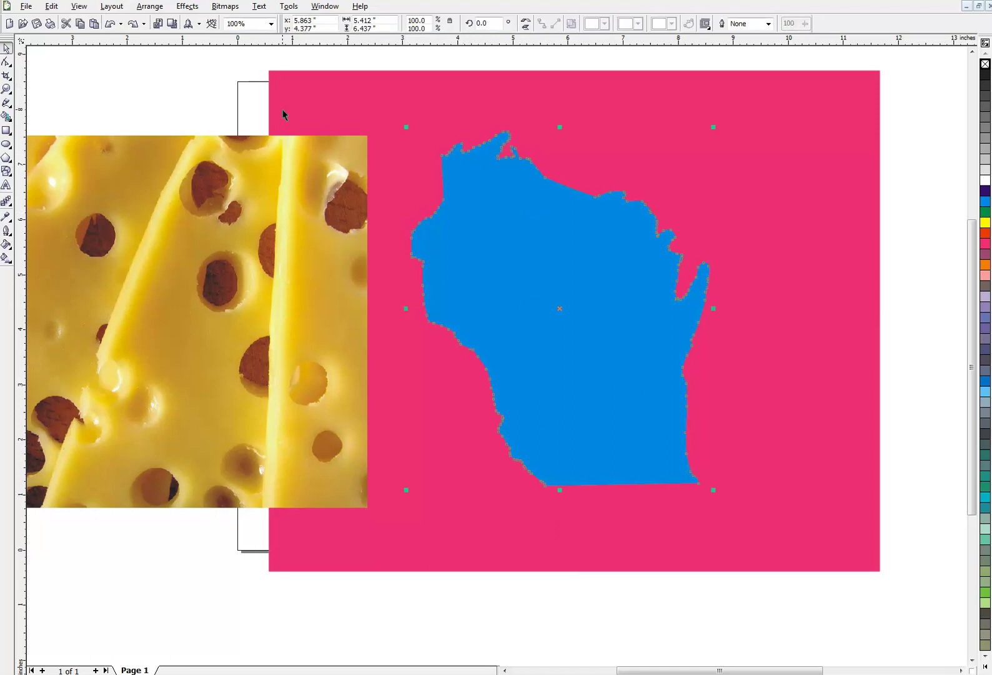
left_click(153, 9)
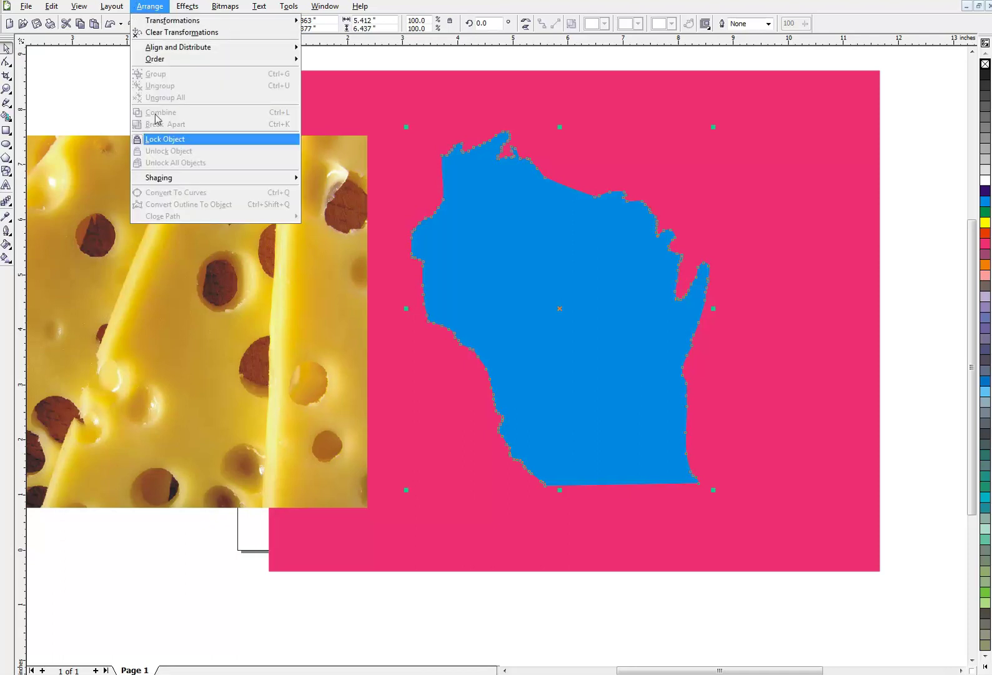
mouse_move(188, 177)
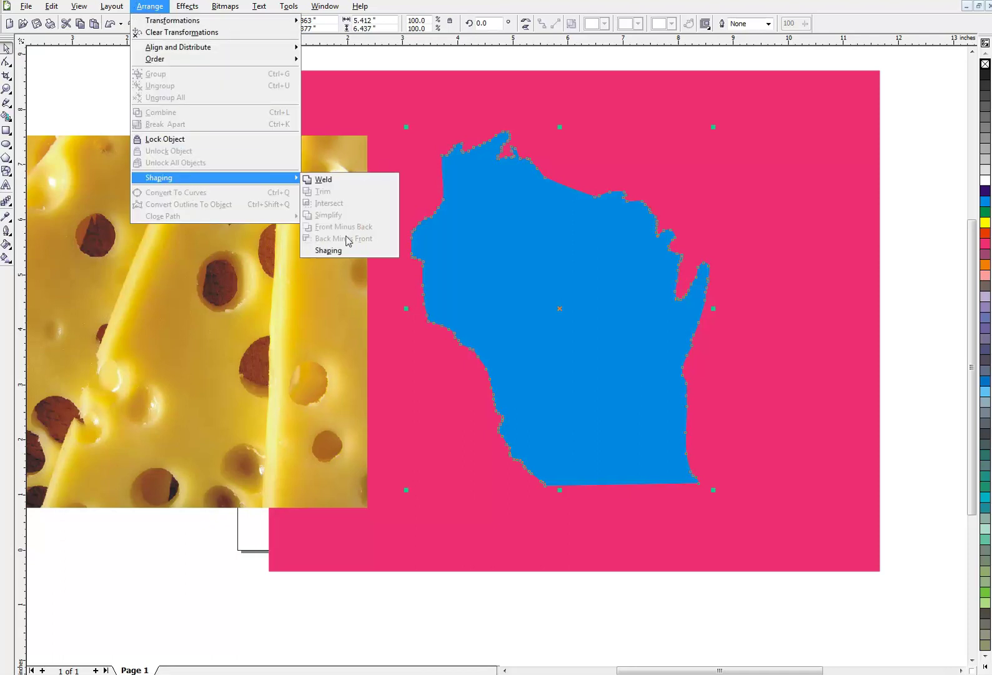
left_click(337, 250)
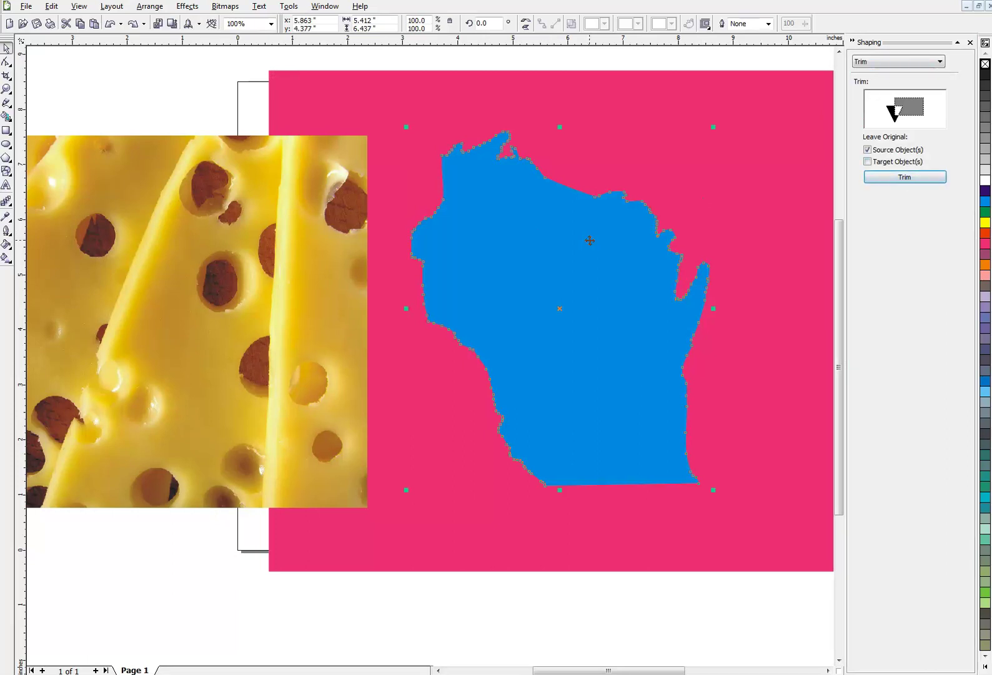
left_click(886, 179)
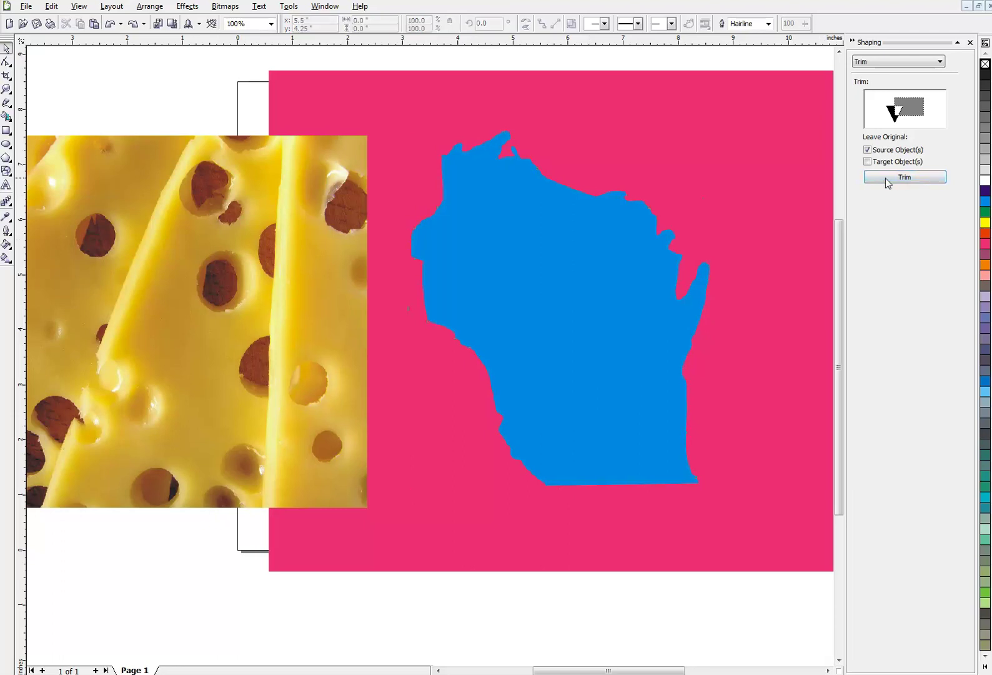
left_click(564, 101)
left_click_drag(547, 261, 306, 497)
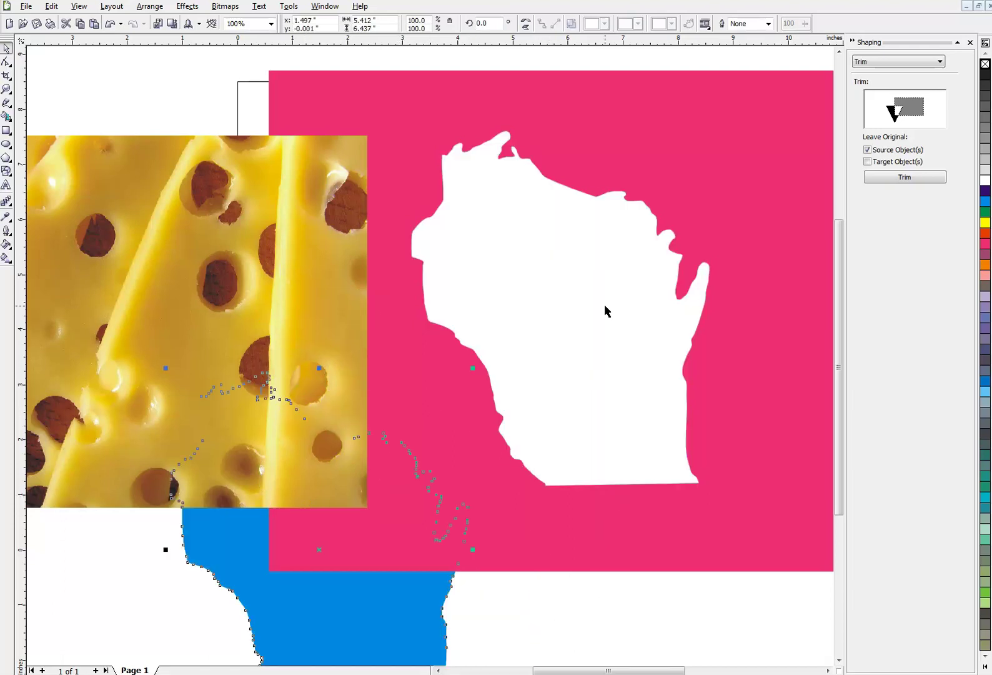
left_click_drag(197, 267, 638, 253)
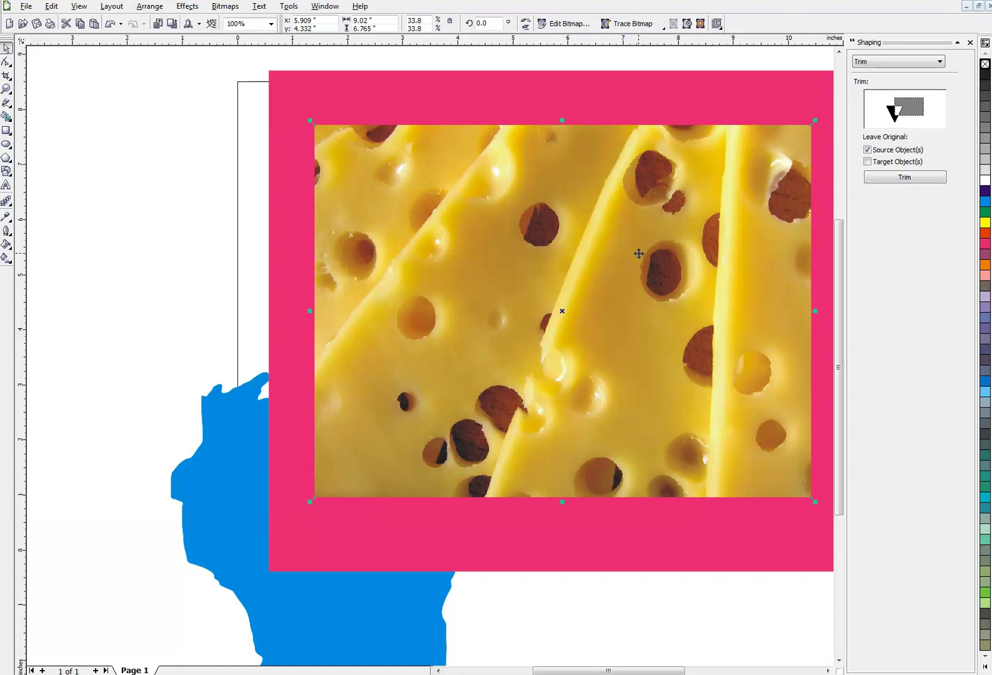
Step: Send the cheese photo behind the pink rectangle and position it within the Wisconsin hole
key("ctrl+Page_Down")
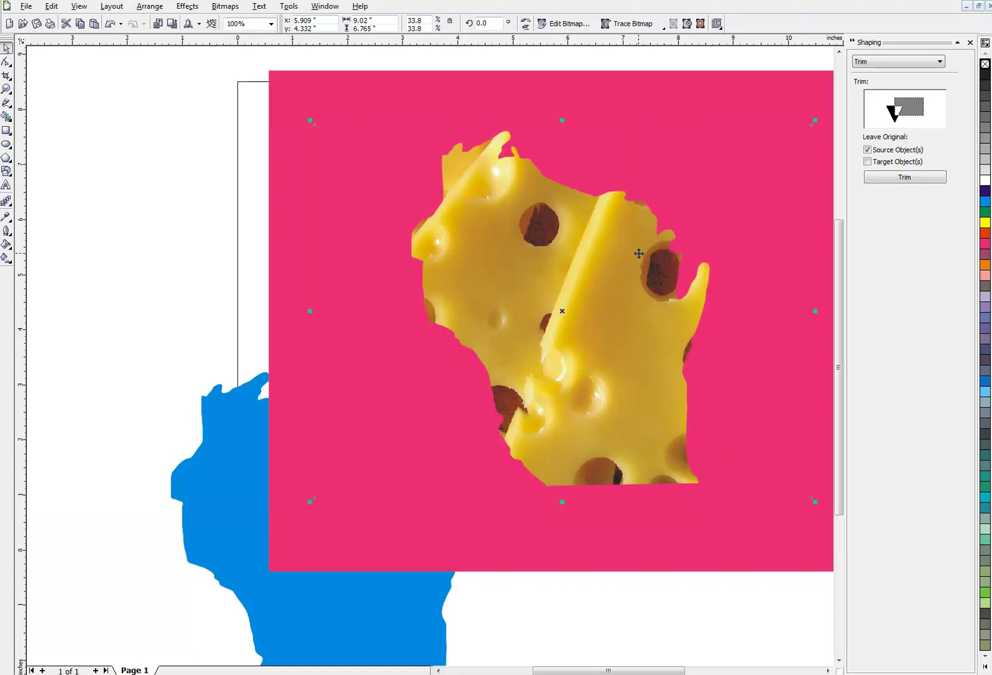
left_click_drag(621, 241, 580, 254)
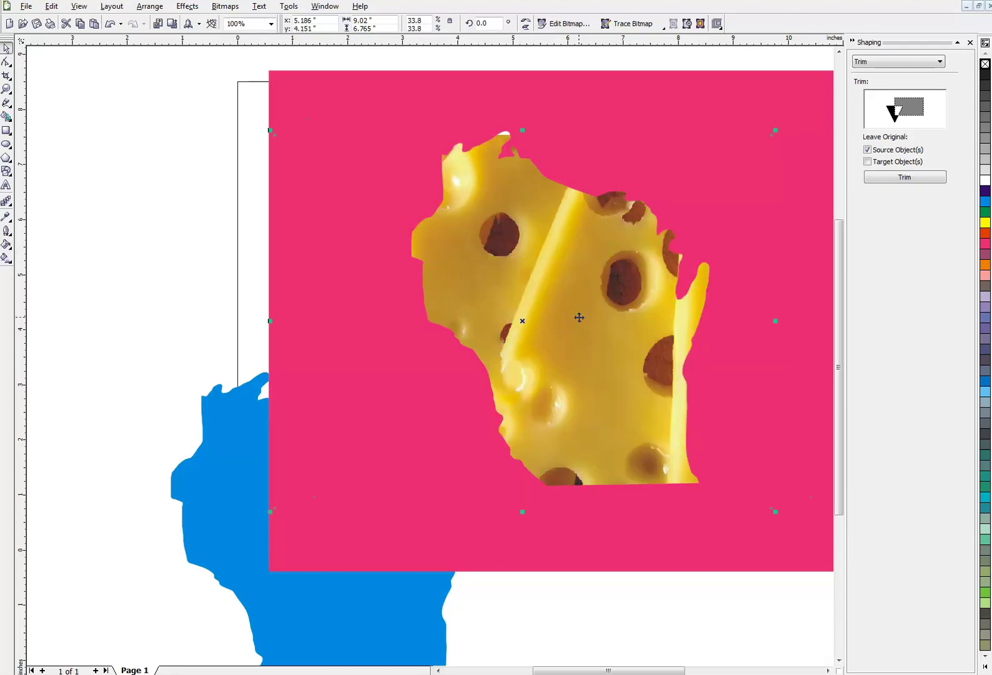
left_click_drag(579, 317, 538, 314)
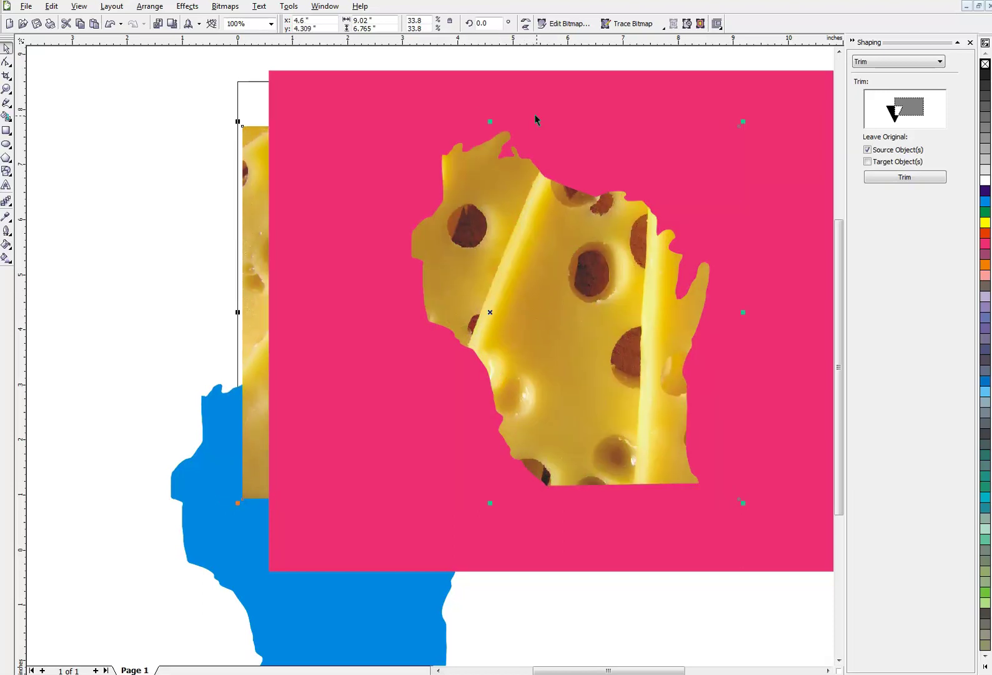
Step: Trim the cheese photo with the pink rectangle, then delete the rectangle
left_click(500, 90)
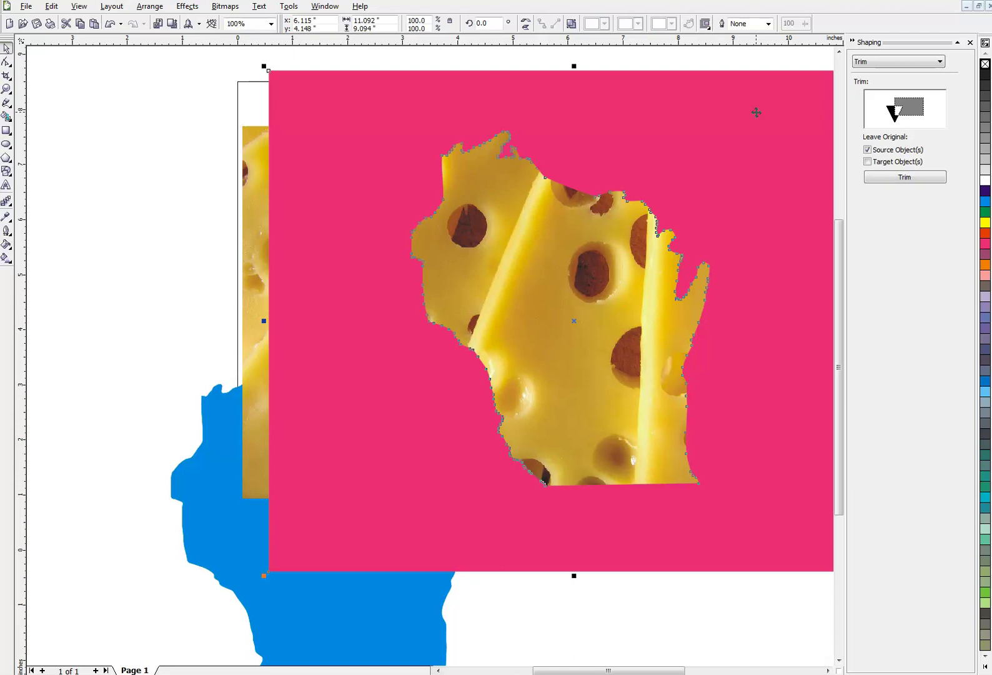
left_click(883, 179)
left_click(570, 223)
left_click(620, 103)
key("Delete")
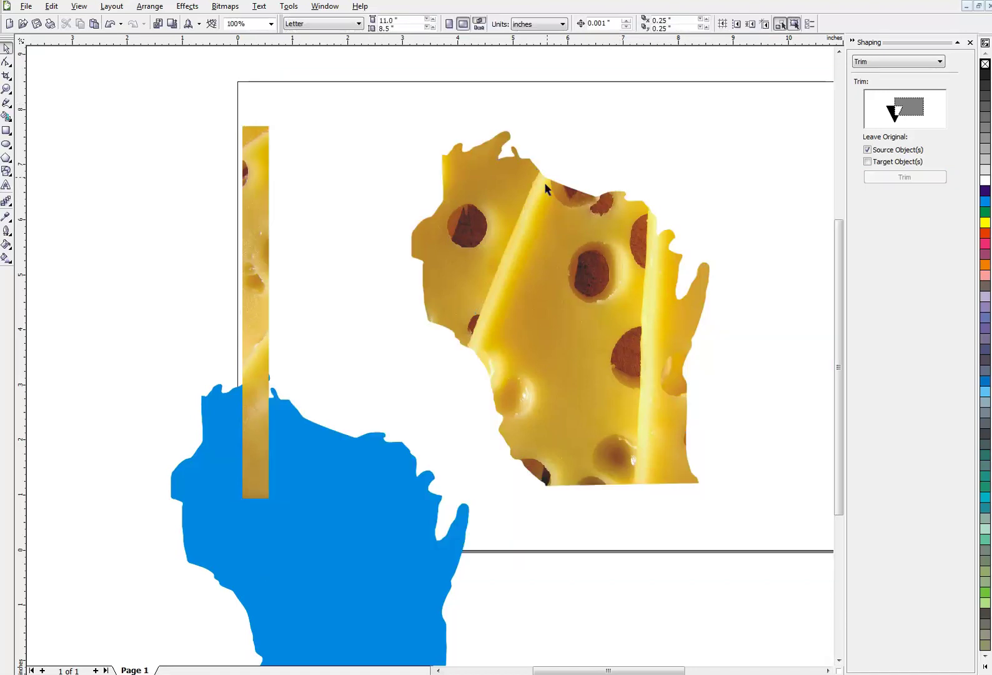
Step: Break the trimmed cheese bitmap apart and delete the leftover narrow strip
left_click(251, 174)
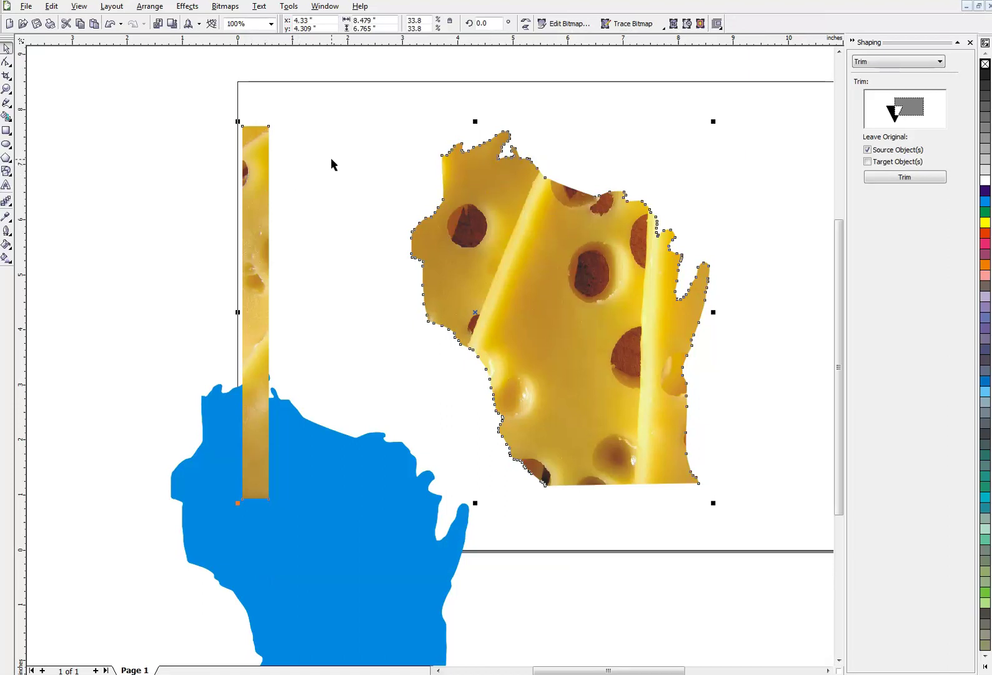
left_click(159, 8)
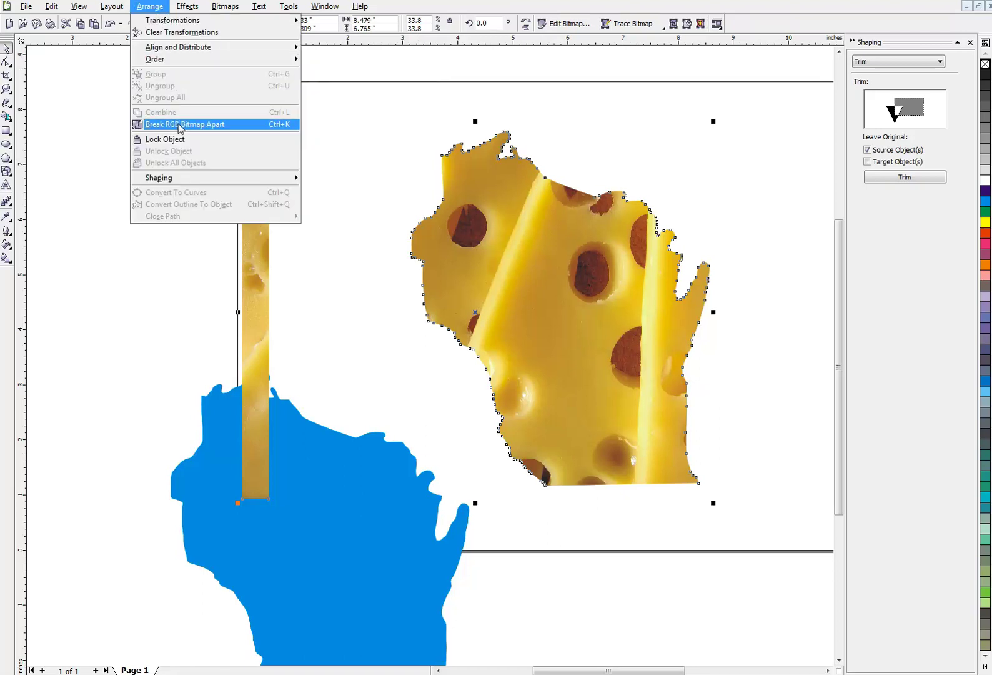
left_click(180, 125)
left_click(297, 102)
left_click(248, 150)
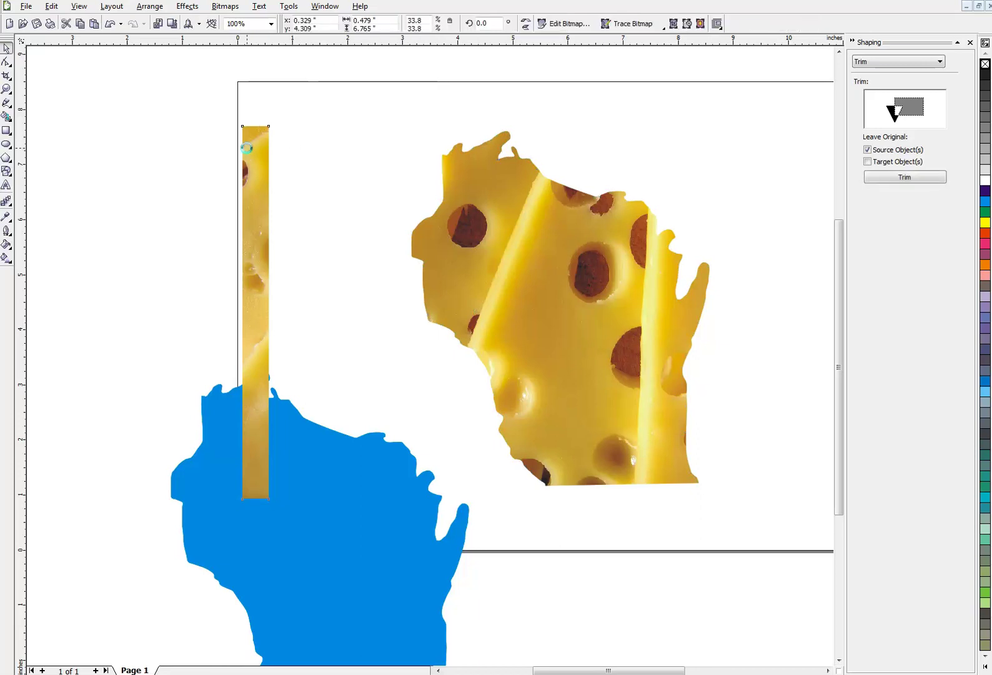
key("Delete")
Step: Reposition the Wisconsin-shaped cheese cutout on the page
left_click(485, 193)
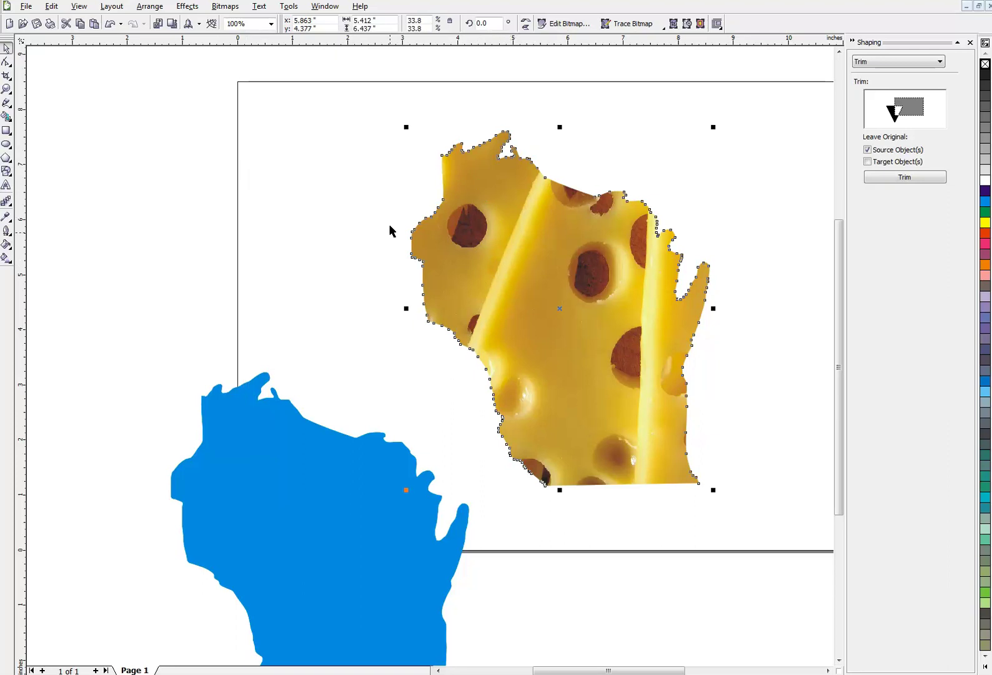
left_click_drag(478, 234, 404, 229)
left_click(471, 260)
left_click_drag(472, 260, 528, 256)
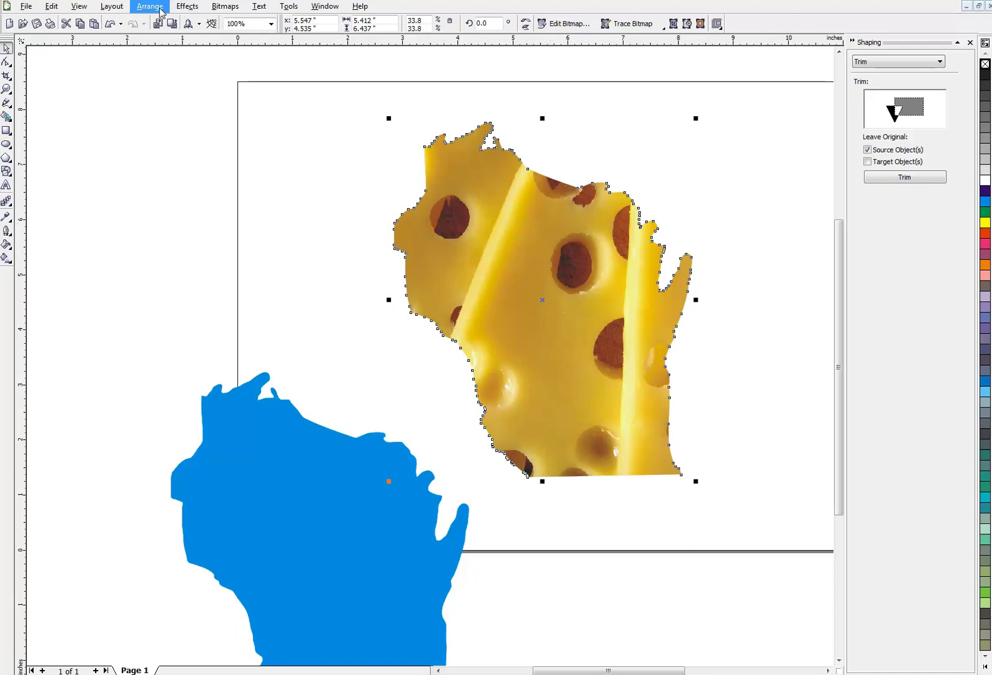
Step: Brighten the Wisconsin cheese with a Tone Curve adjustment by raising the curve
left_click(179, 7)
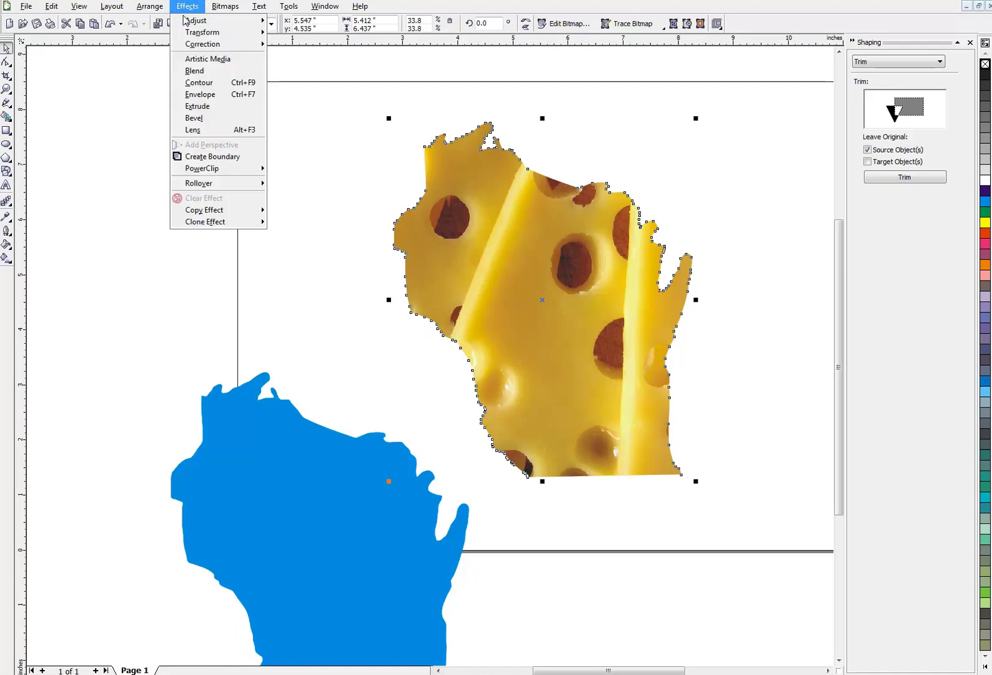
mouse_move(192, 23)
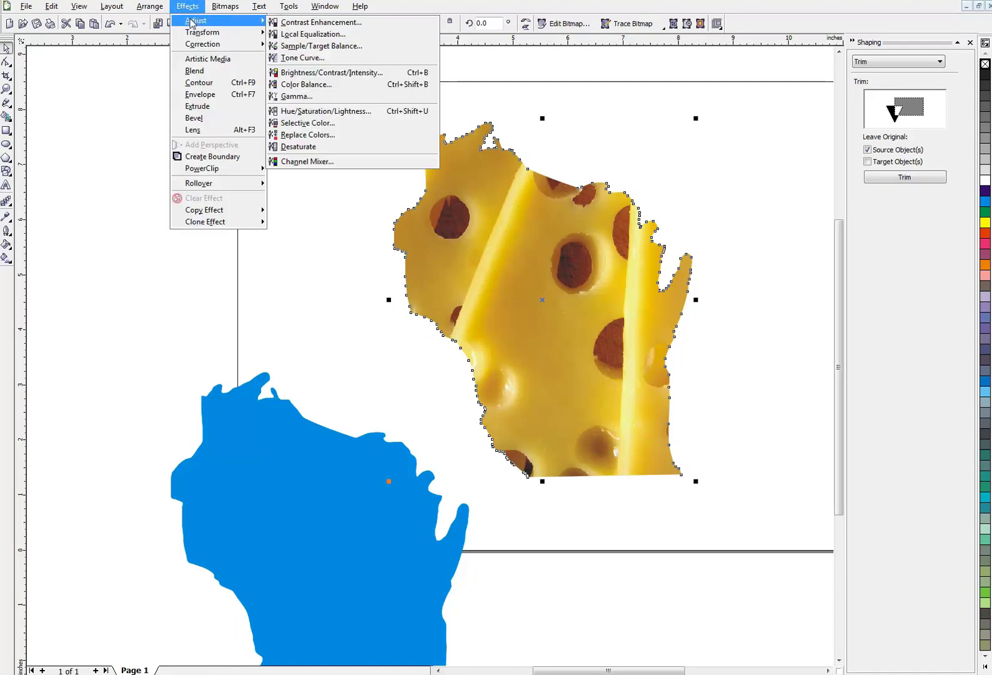
left_click(312, 58)
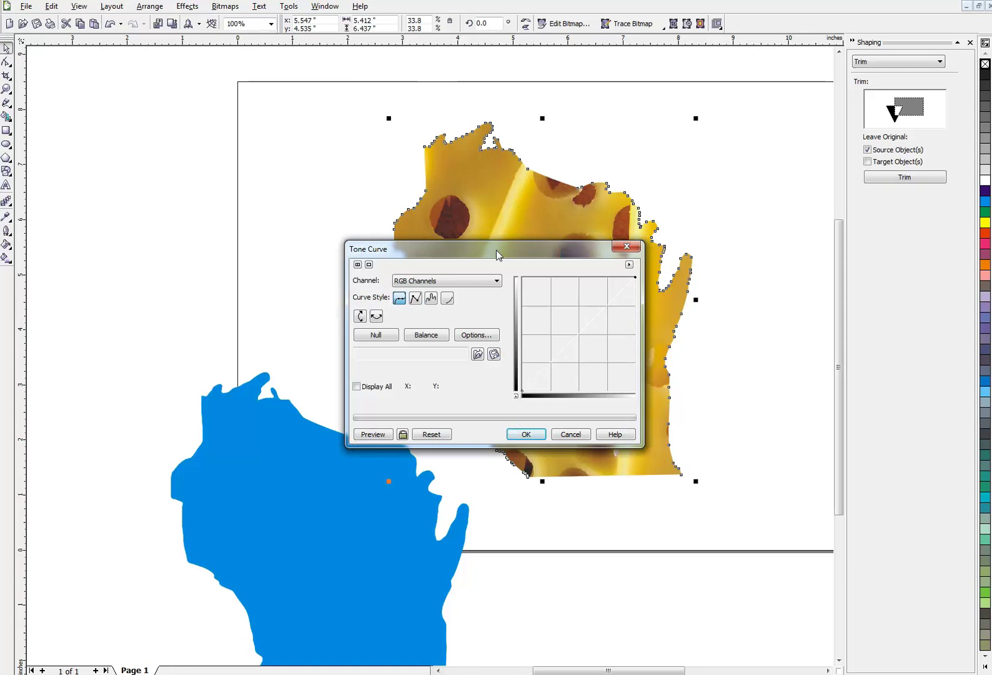
left_click_drag(496, 250, 242, 148)
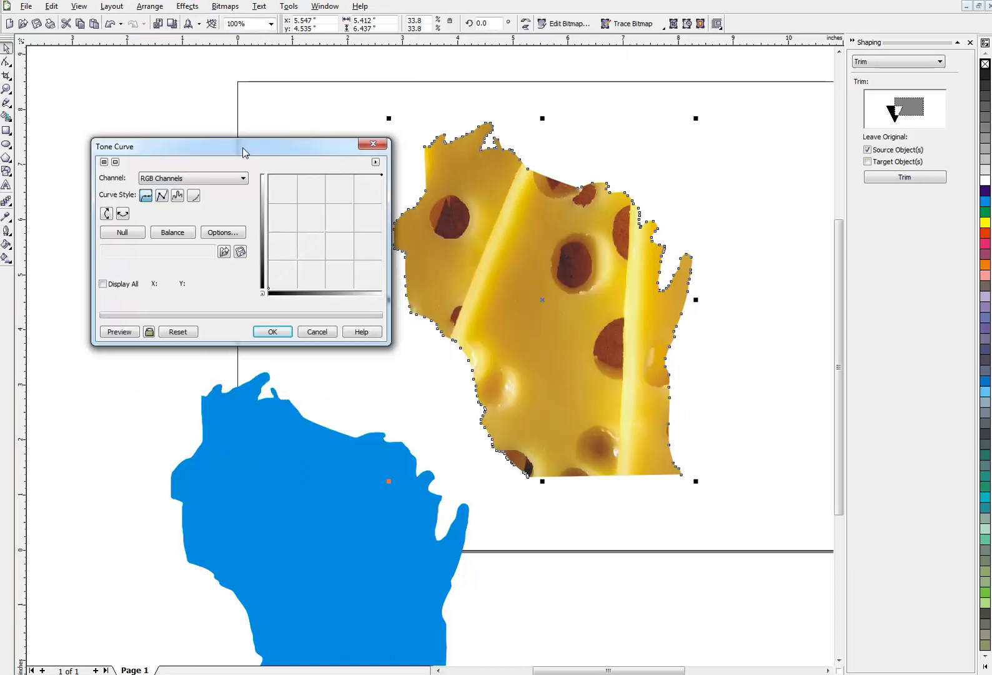
left_click(162, 198)
left_click_drag(302, 255, 300, 235)
left_click(116, 330)
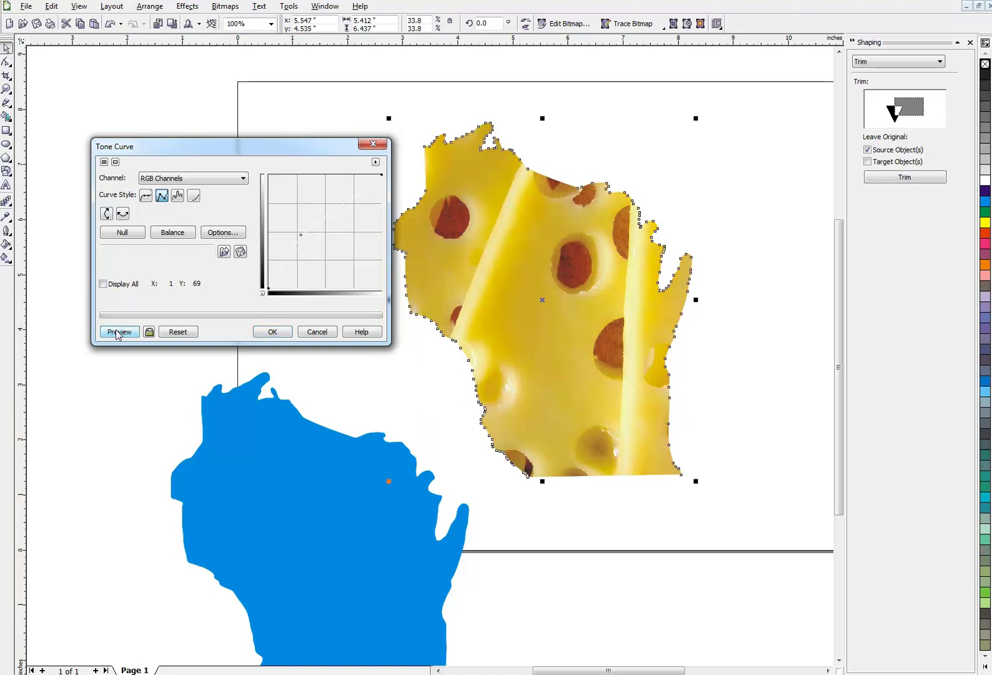
left_click(272, 331)
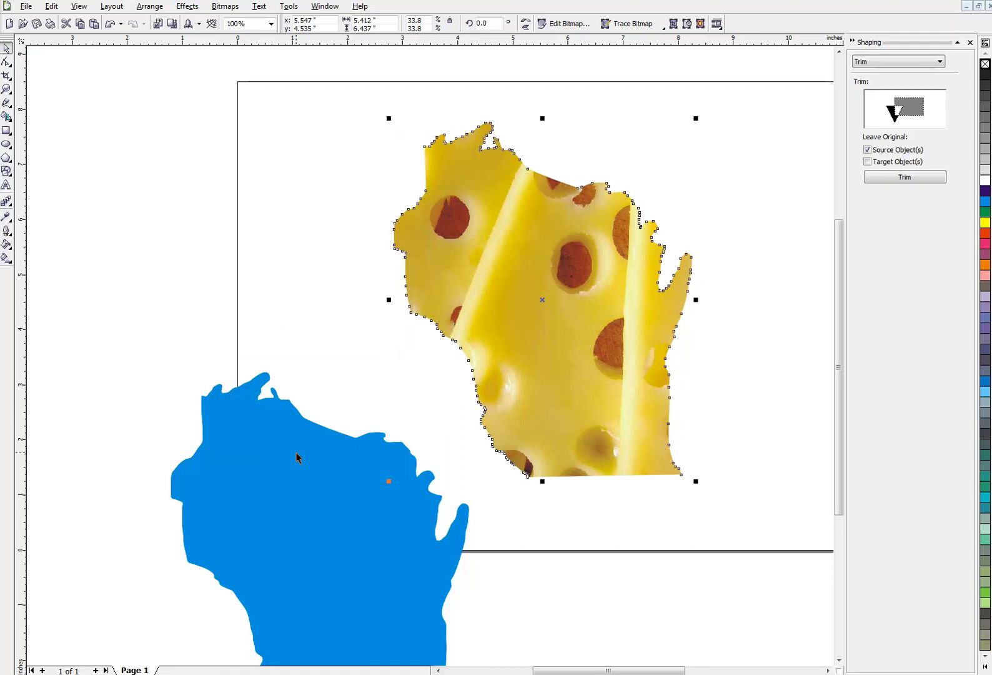
Step: Move the blue Wisconsin shape up beside the cheese and make it a black outline with no fill
left_click_drag(300, 458, 328, 243)
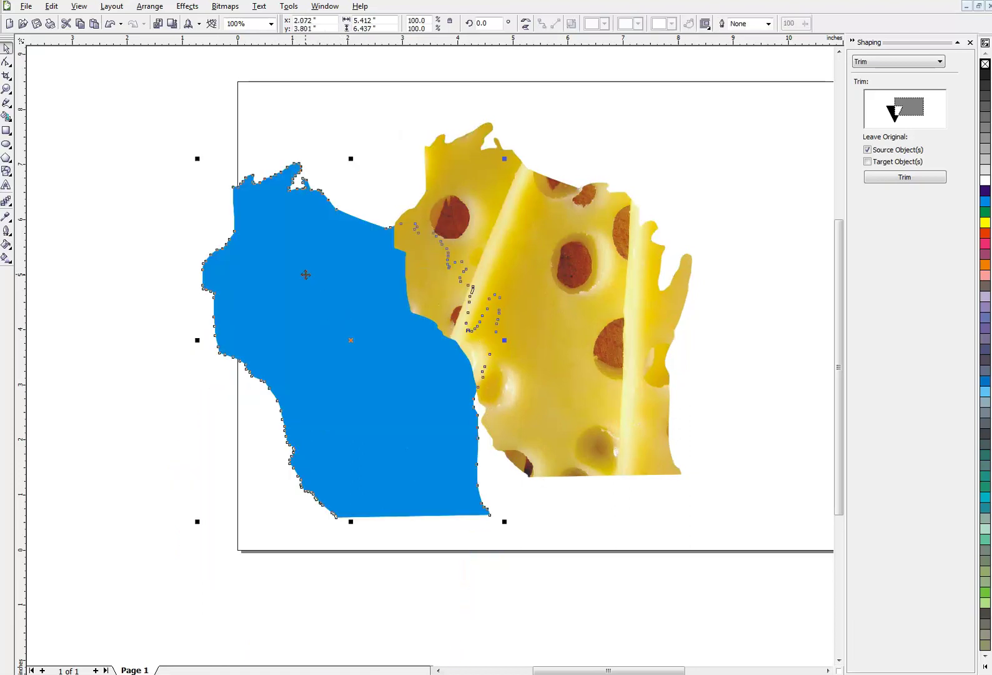
right_click(984, 75)
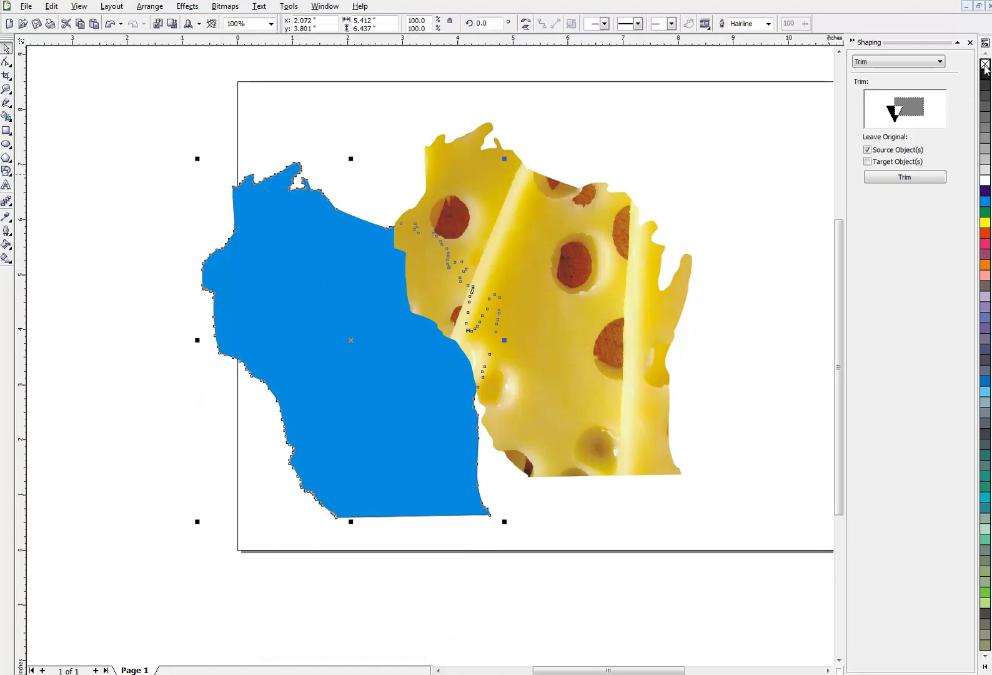
left_click(986, 64)
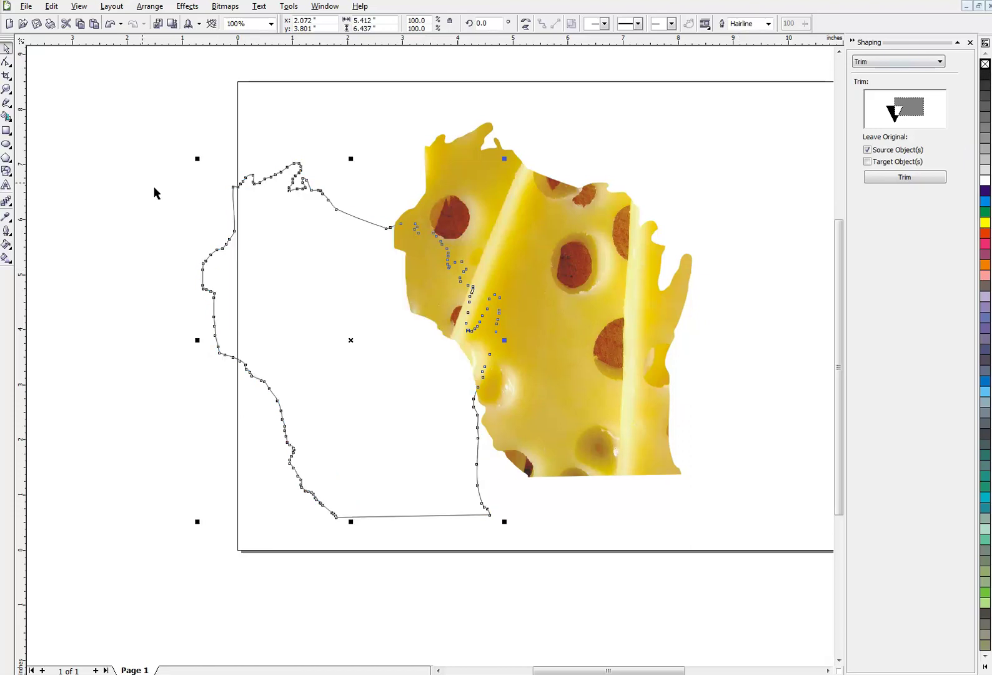
Step: Give the Wisconsin outline a 6 pt black stroke with rounded corners in Outline Pen
left_click(7, 230)
left_click(31, 238)
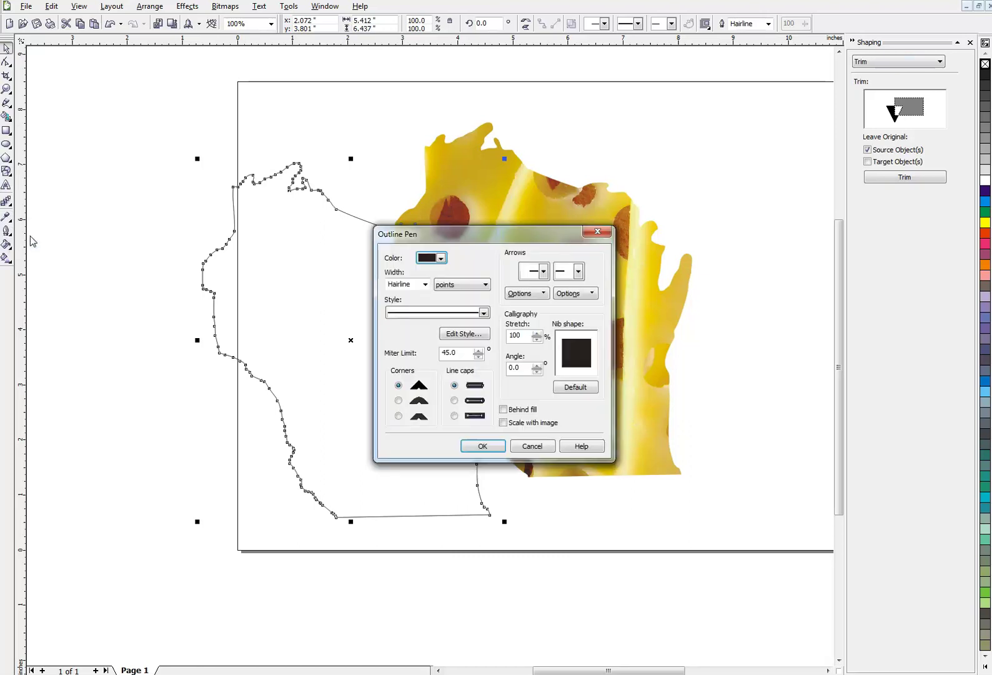
left_click_drag(460, 231, 647, 121)
double_click(592, 172)
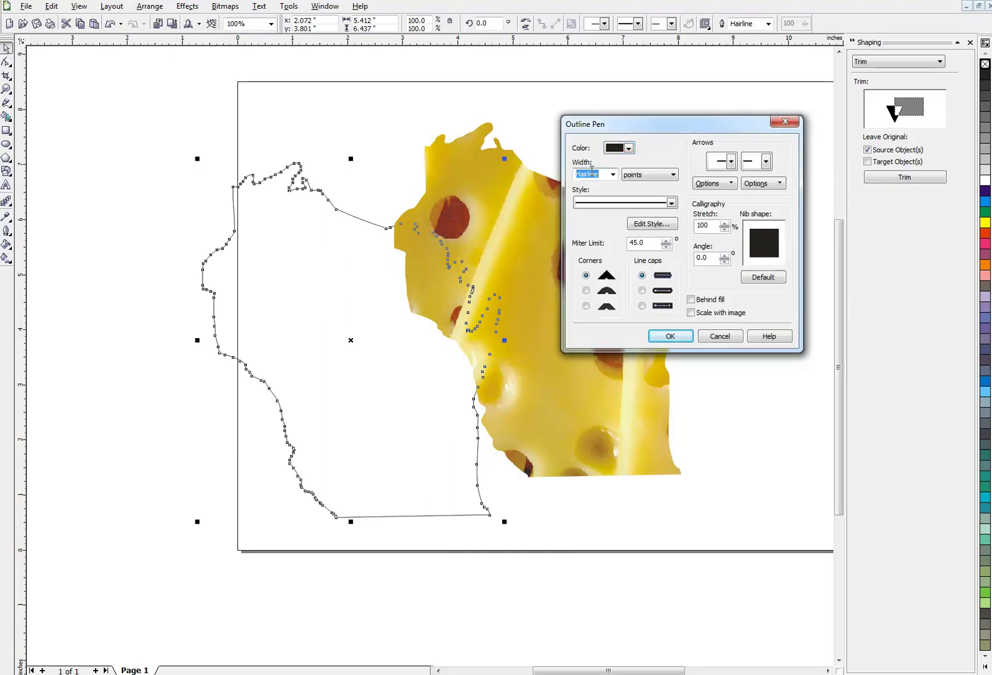
type("6")
left_click(585, 290)
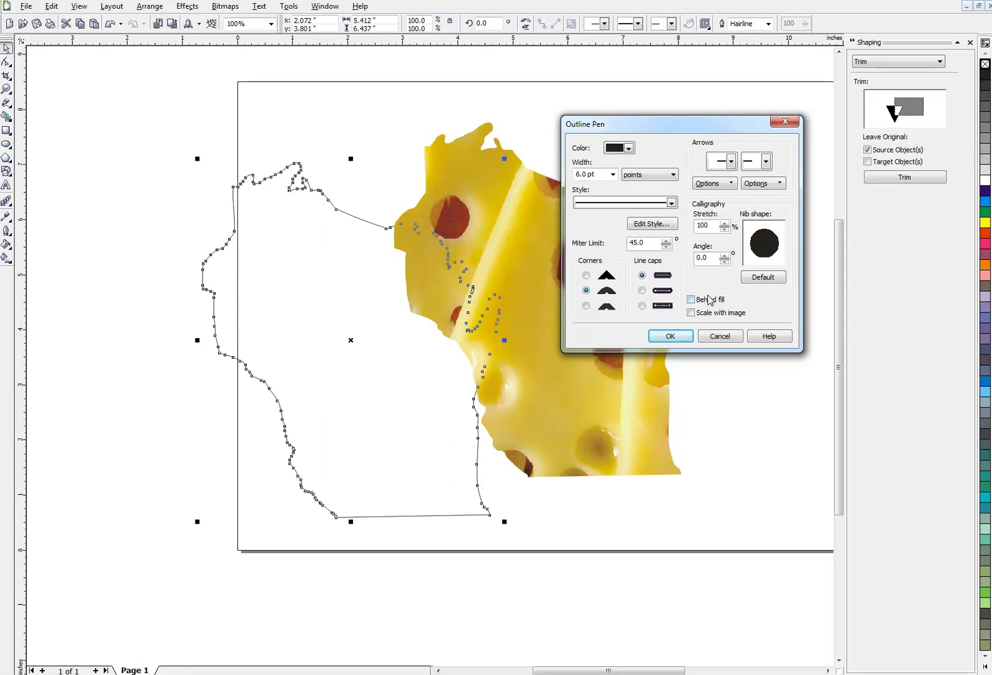
left_click(669, 336)
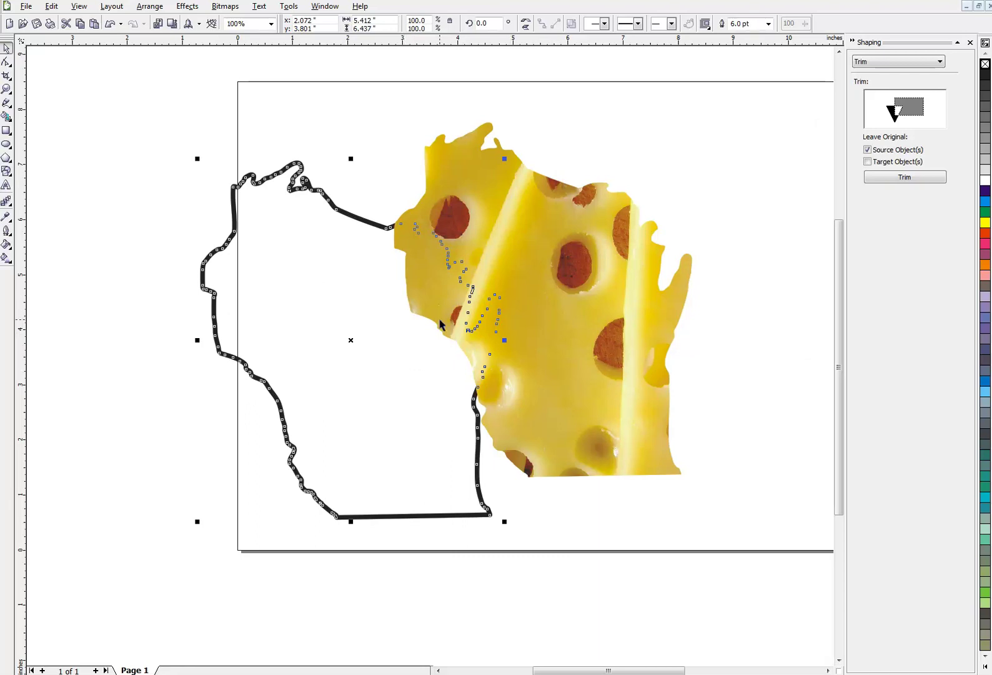
Step: Select the outline and cheese shape together and align them on both axes with C and E
left_click(551, 290, "shift")
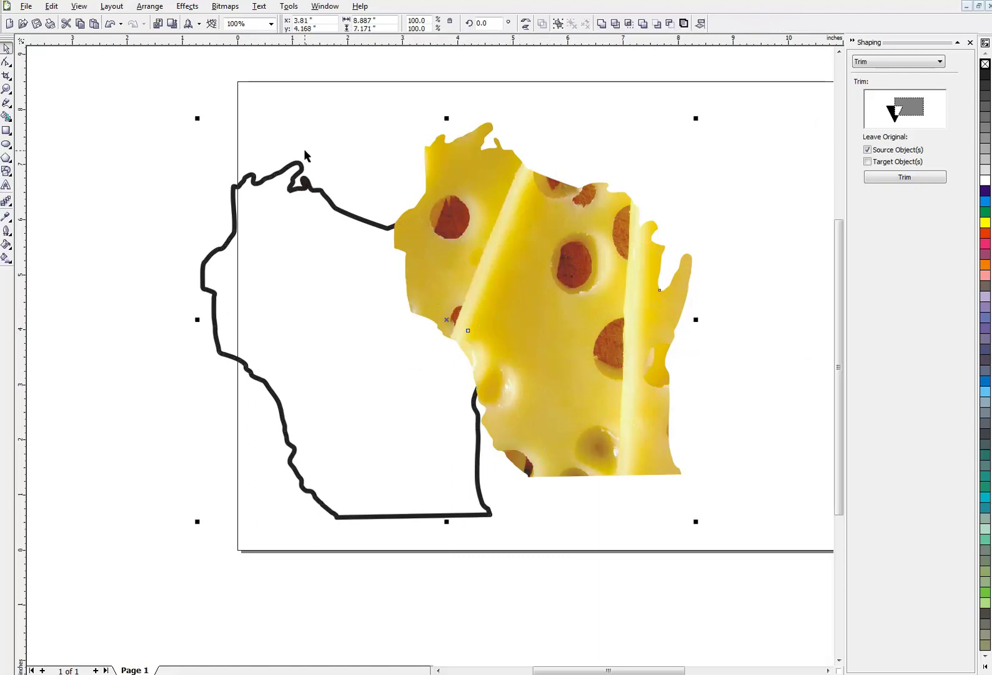
left_click(141, 9)
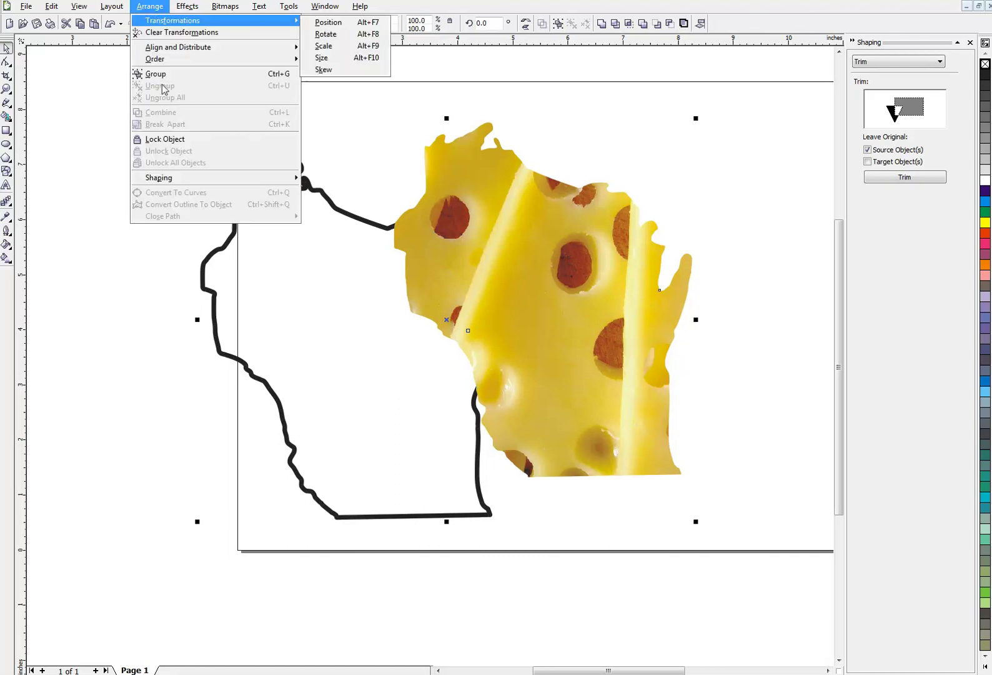
mouse_move(167, 49)
left_click(493, 64)
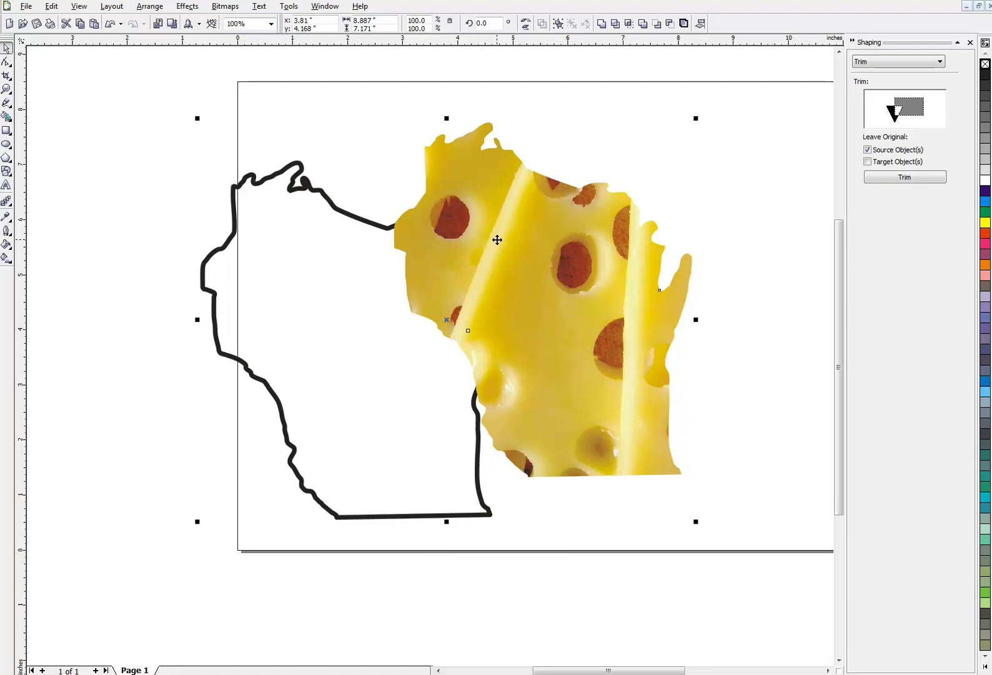
key("c")
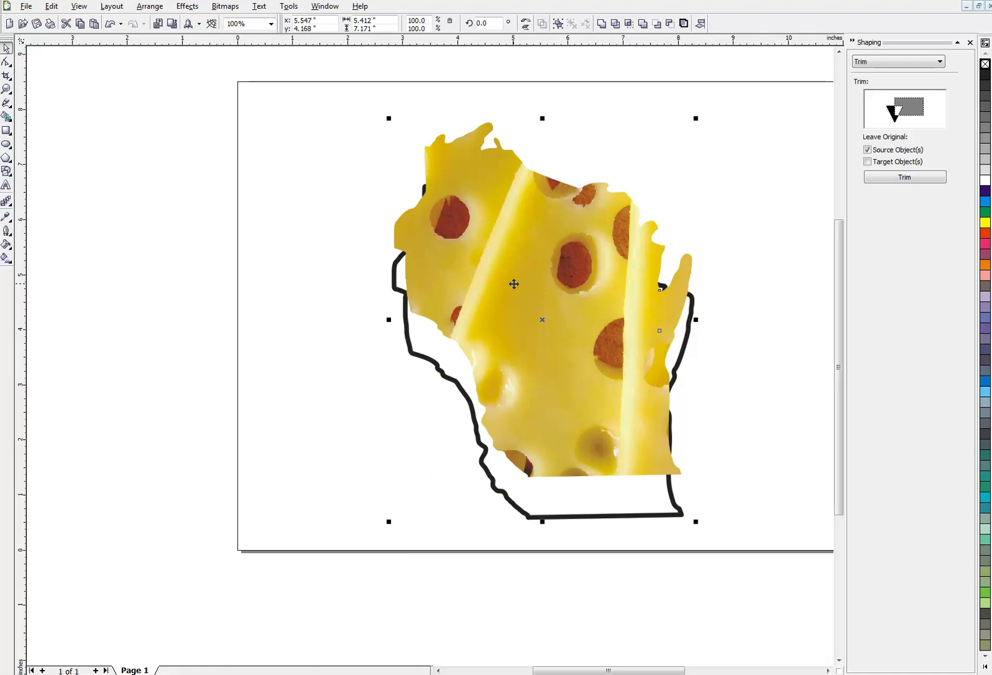
key("e")
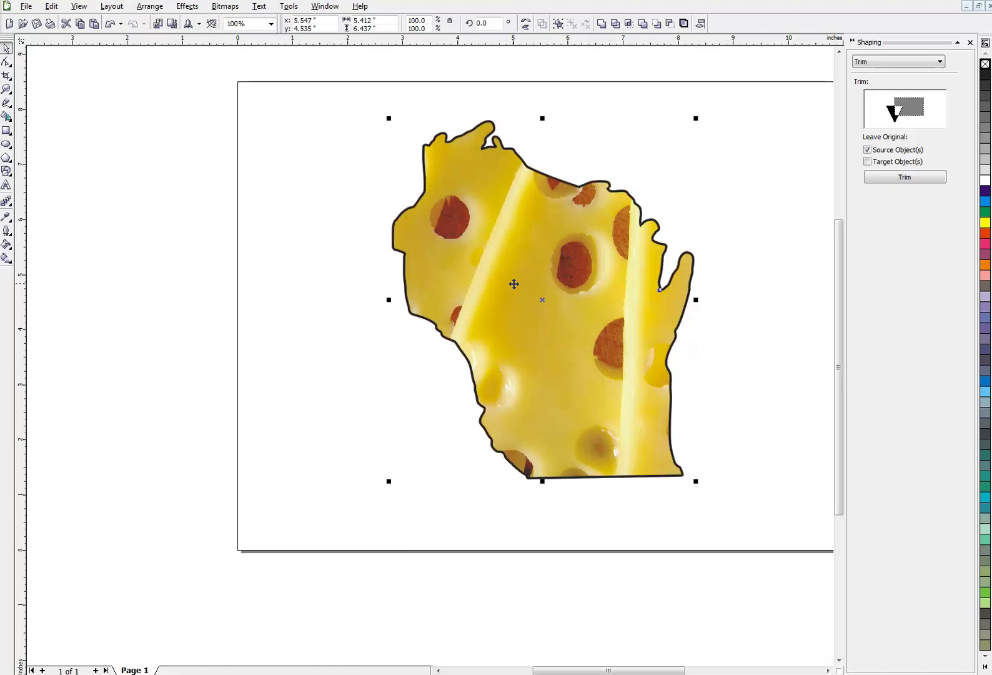
Step: Select the Wisconsin outline curve, undoing an accidental move of the cheese image
left_click(373, 193)
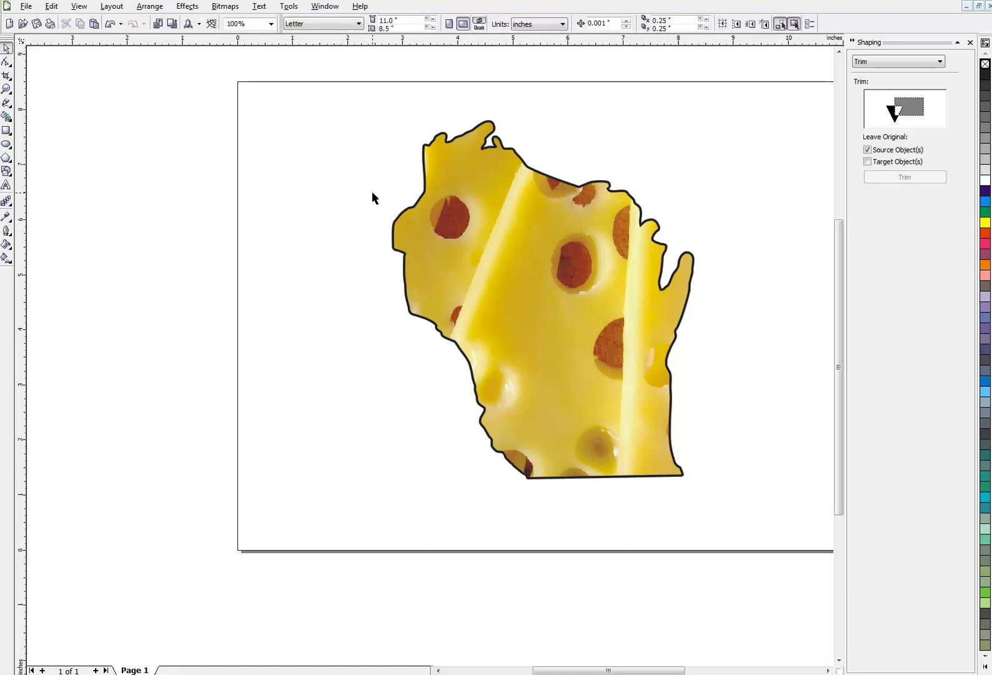
left_click(464, 183)
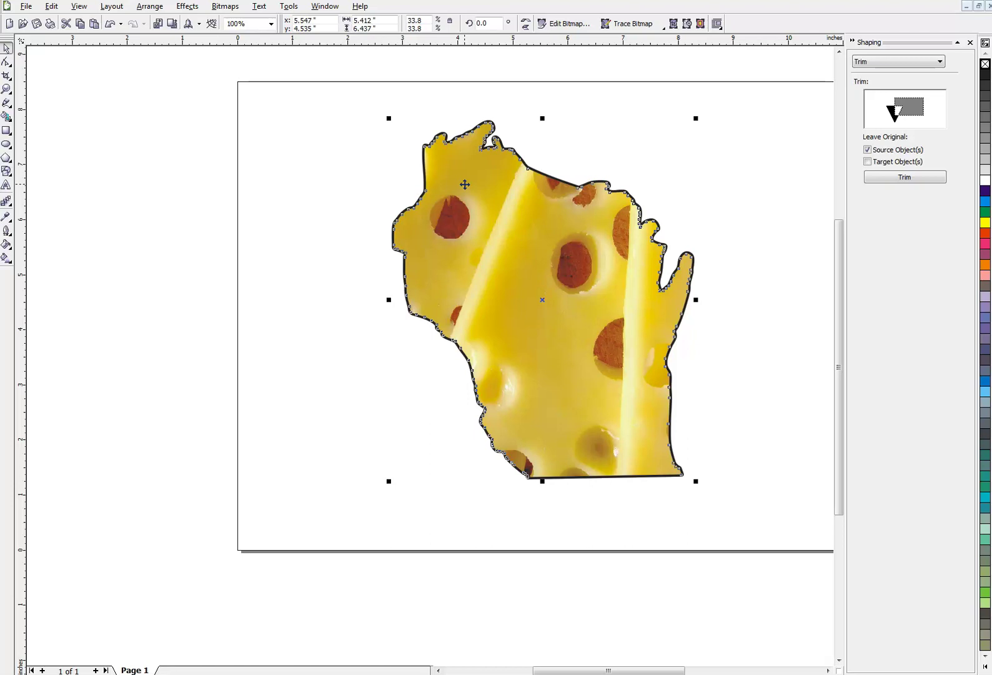
left_click(464, 182, "alt")
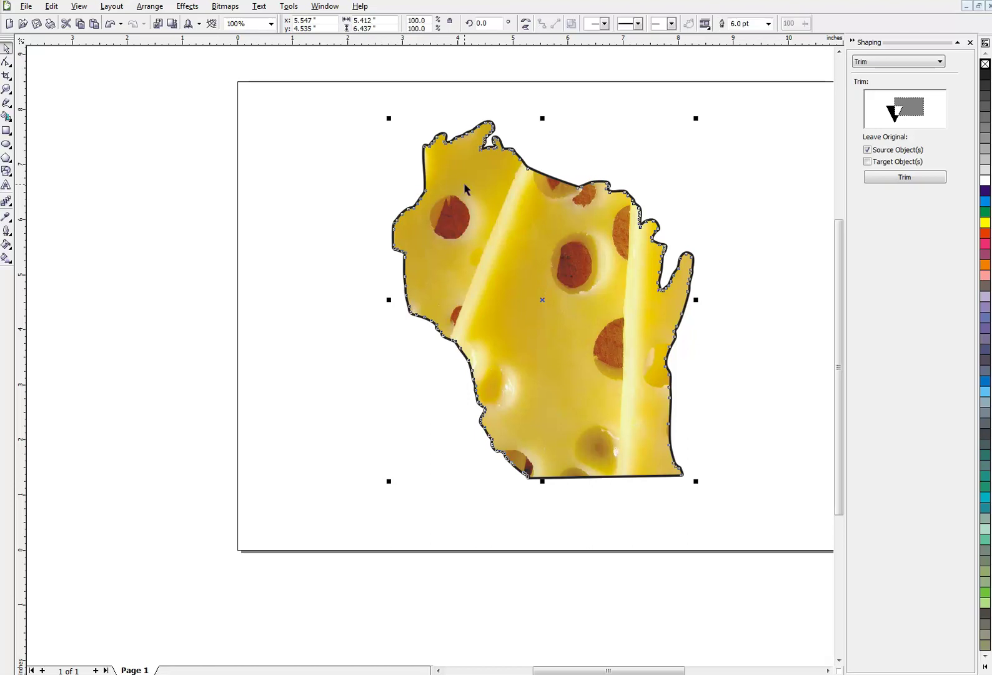
left_click_drag(464, 183, 363, 193)
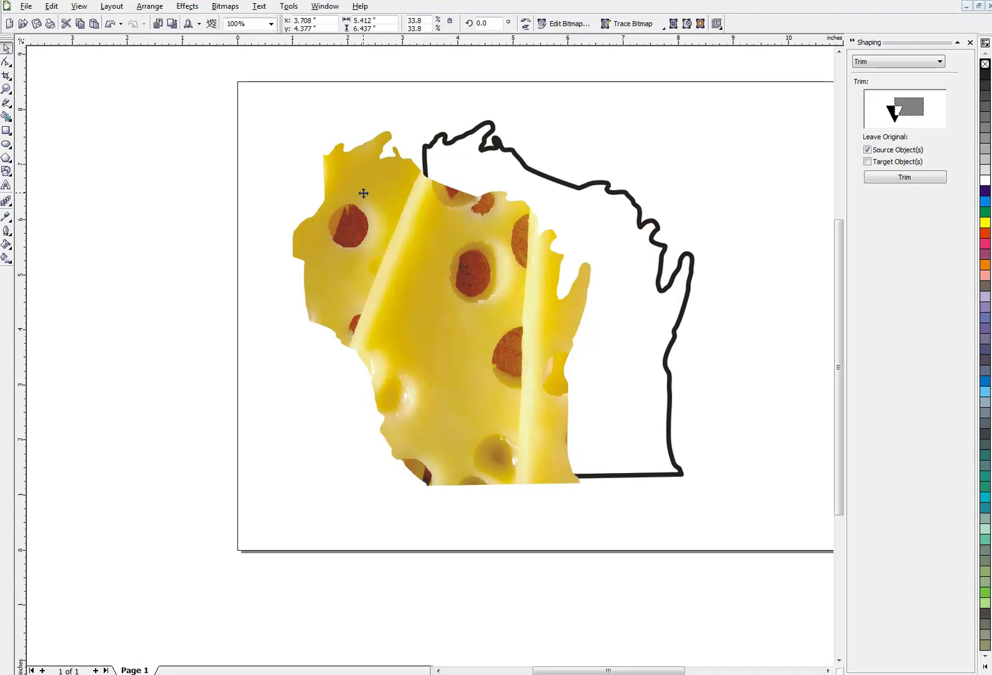
key("ctrl+z")
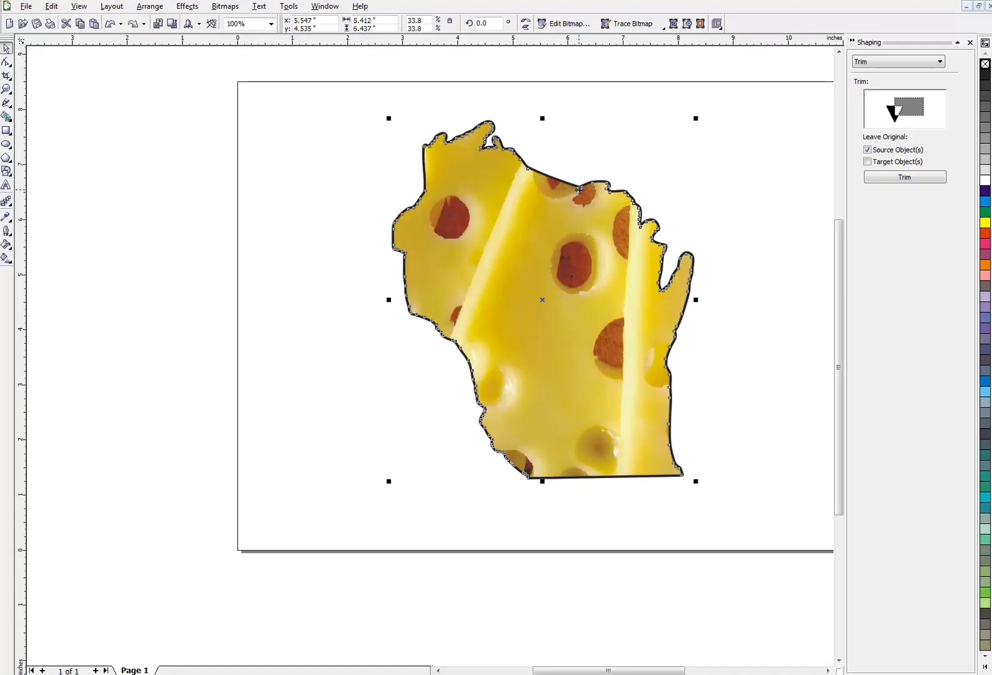
Step: Fill the Wisconsin curve solid black and give it a black outline
left_click(544, 240)
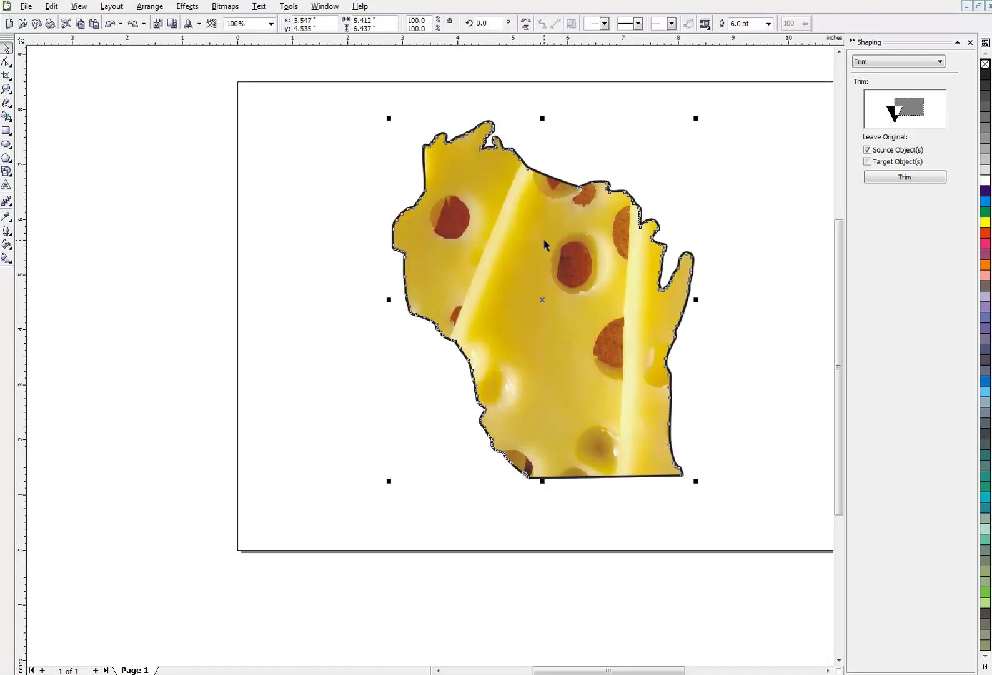
left_click(986, 65)
left_click(988, 75)
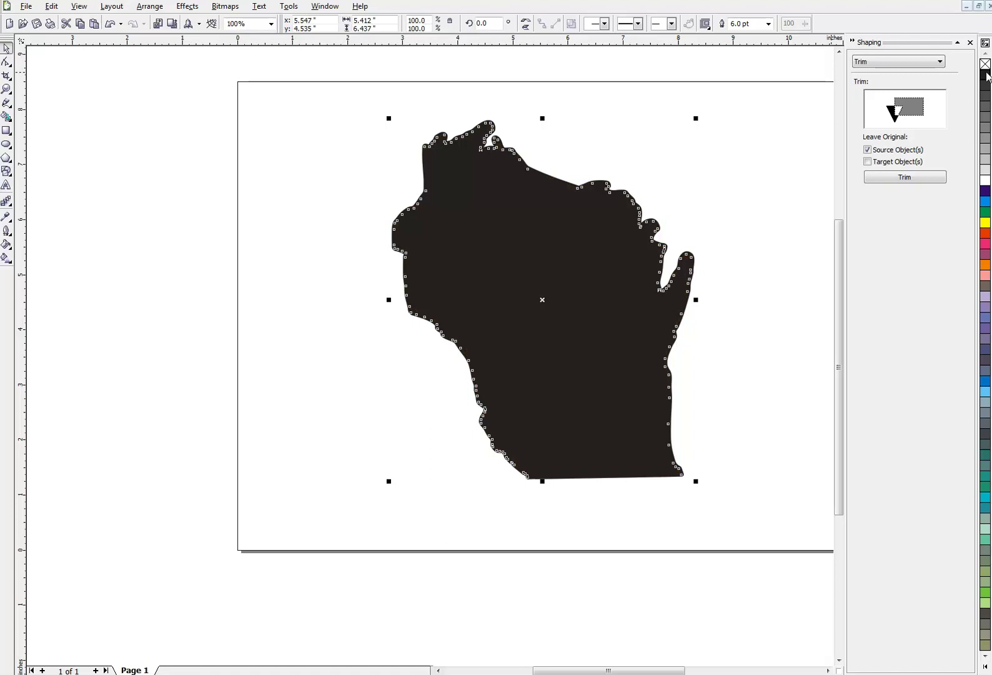
right_click(987, 75)
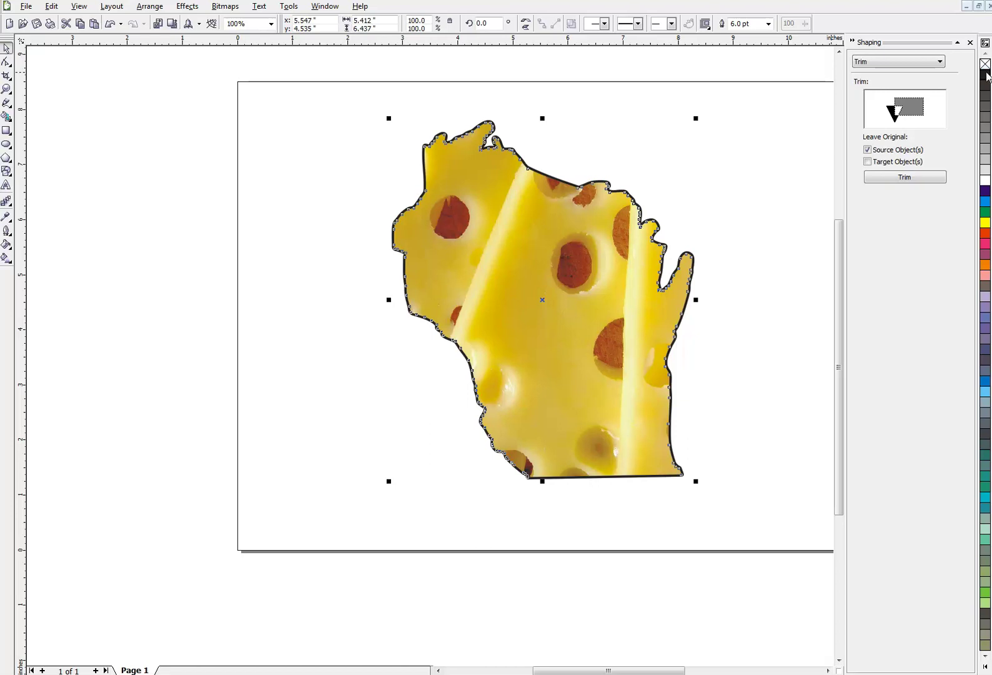
left_click(987, 75)
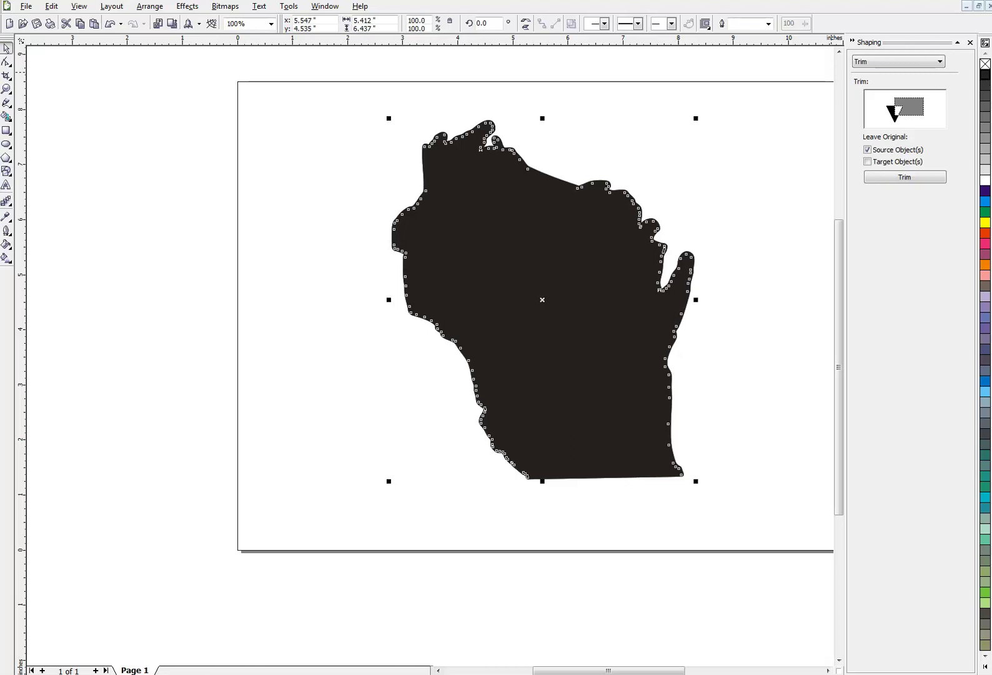
left_click(52, 6)
Step: Copy the black Wisconsin shape, undoing a trial move down-left
left_click(214, 68)
left_click_drag(468, 272, 380, 329)
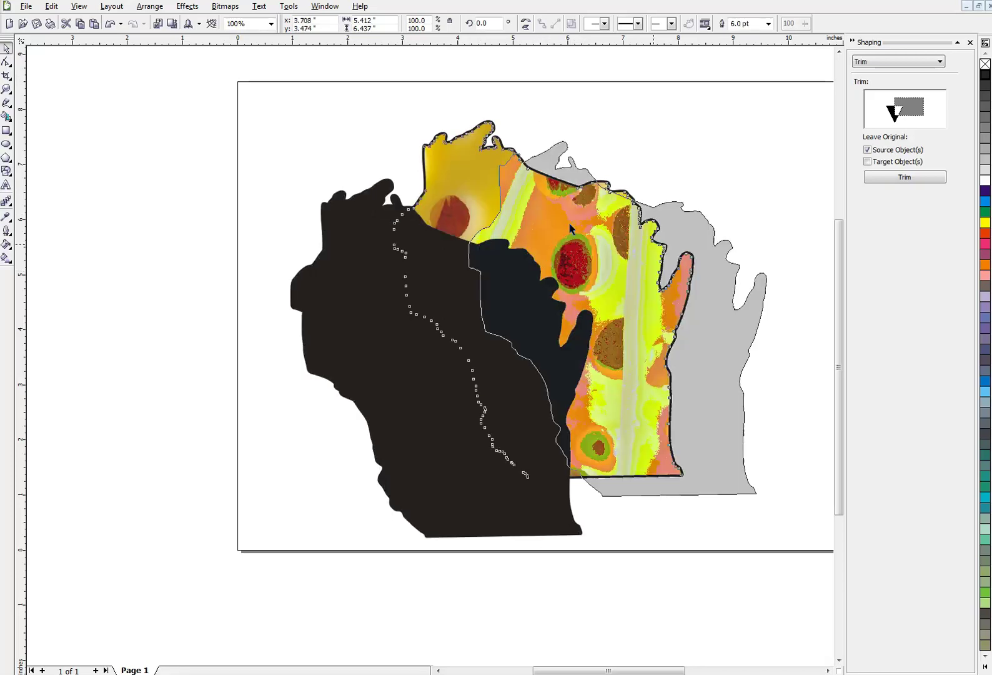
left_click(678, 243)
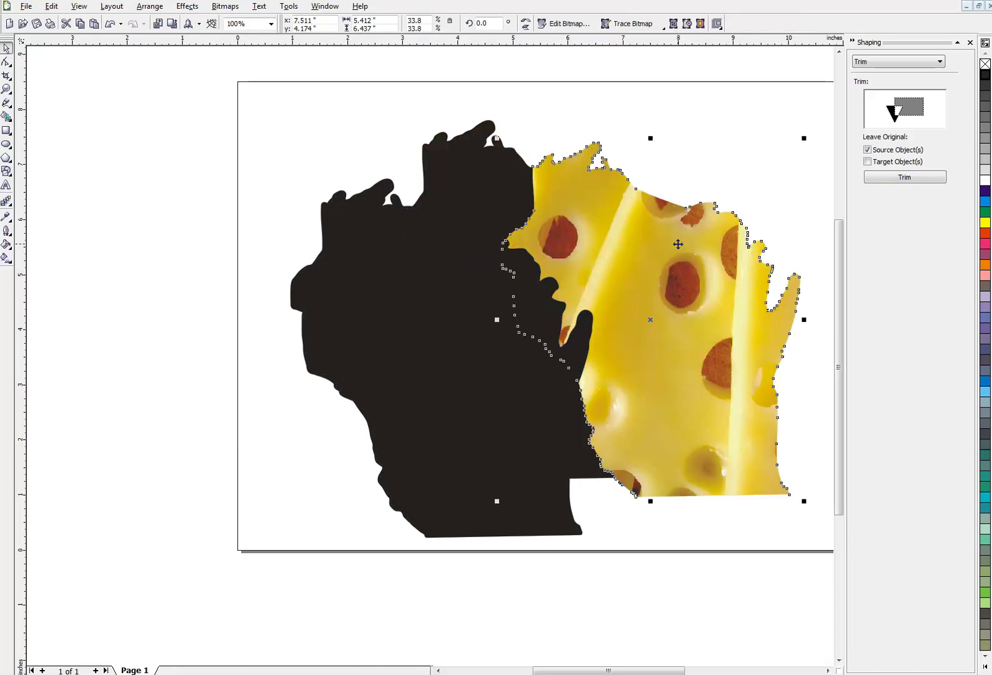
key("ctrl+z")
key("ctrl+z")
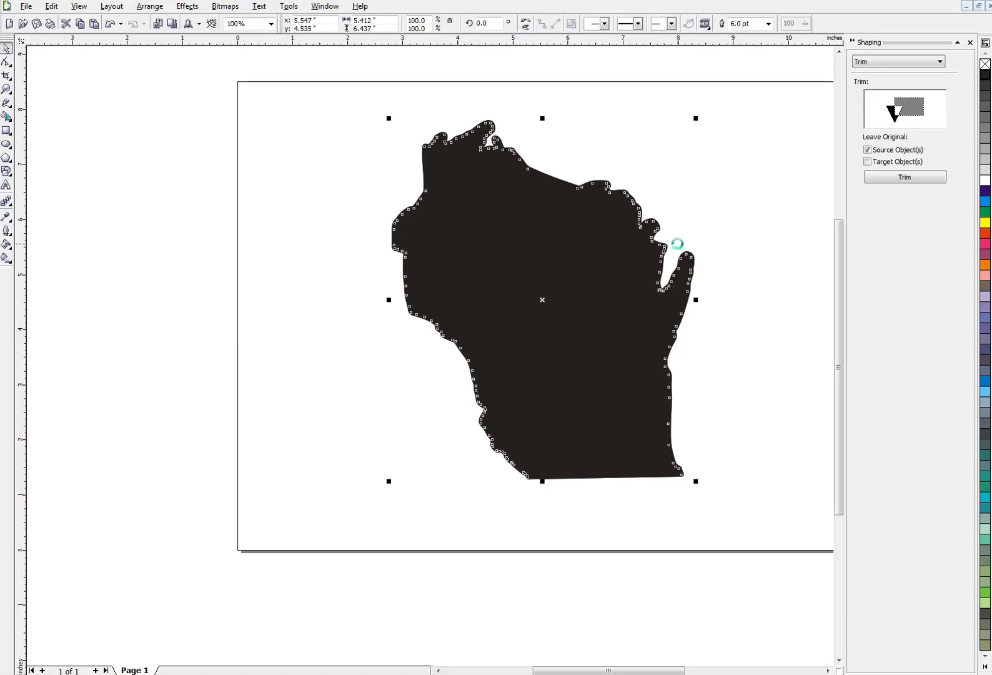
Step: Send the black copy behind the cheese and nudge it down-left as a drop shadow
key("ctrl+shift+z")
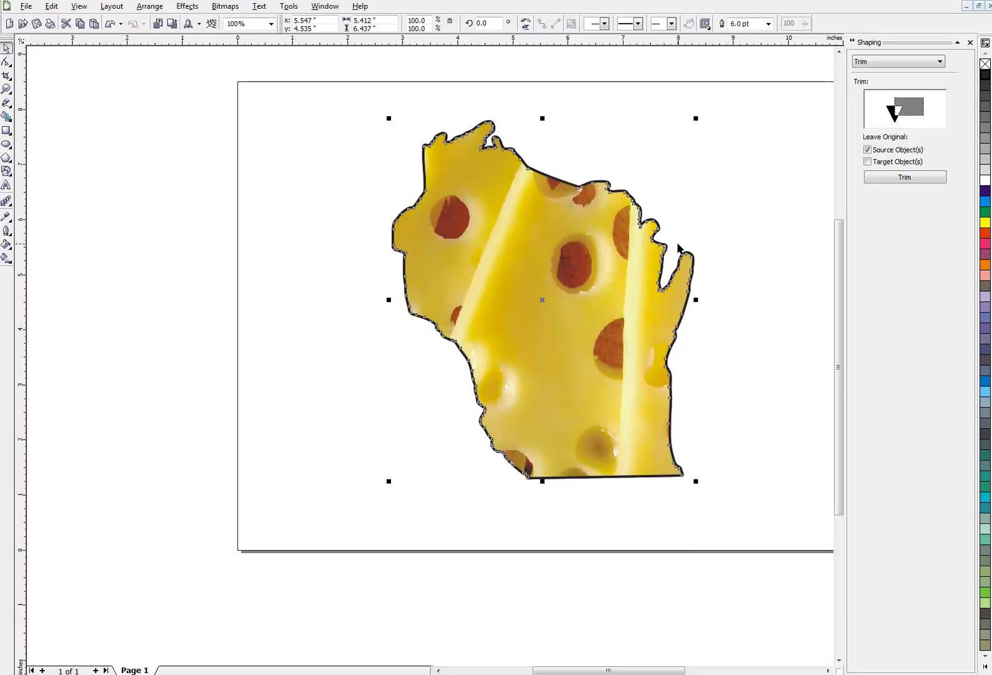
key("ctrl+shift+z")
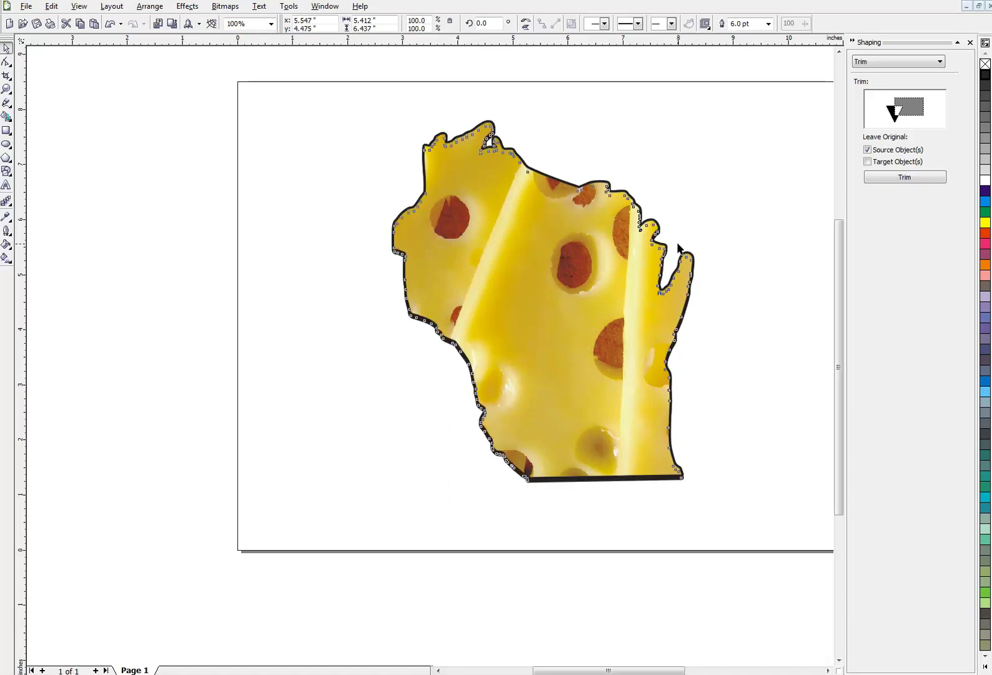
key("ctrl+shift+z")
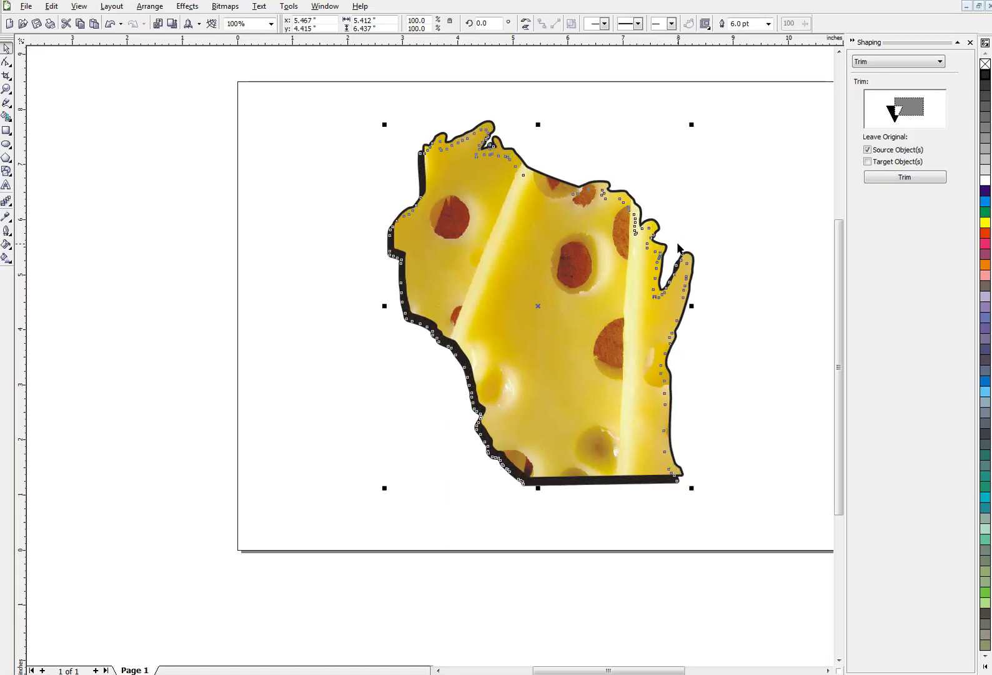
key("ctrl+shift+z")
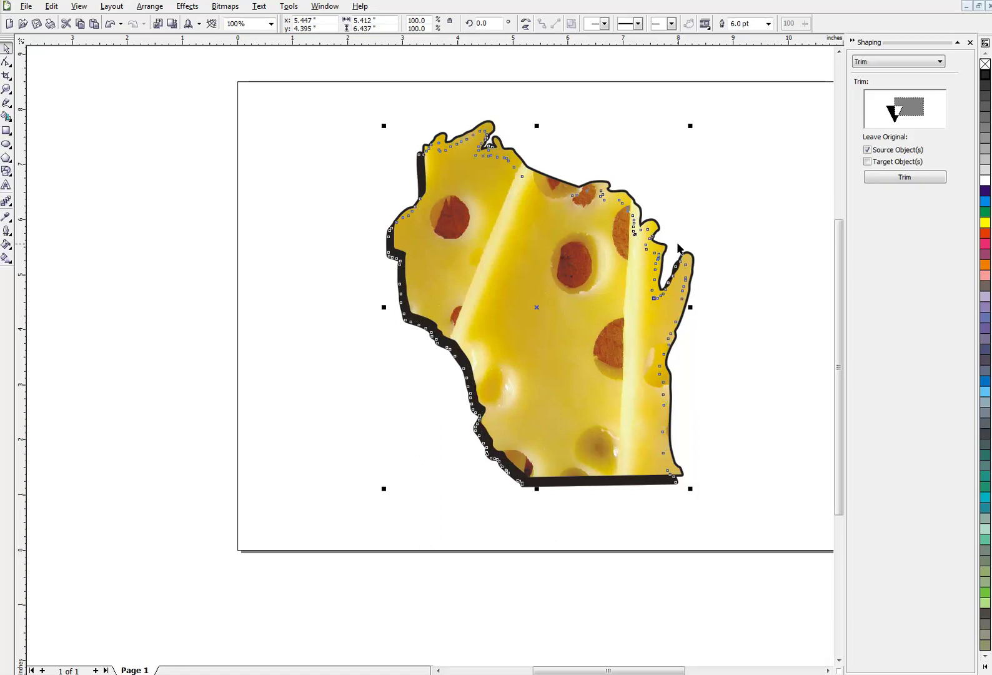
left_click(631, 140)
left_click(575, 199)
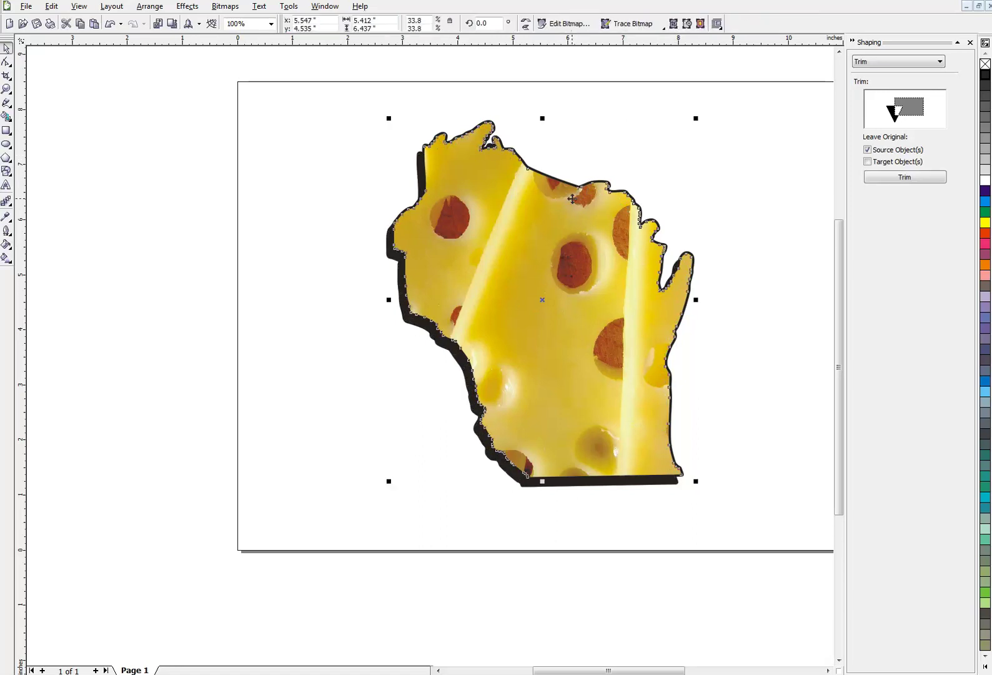
left_click(463, 114)
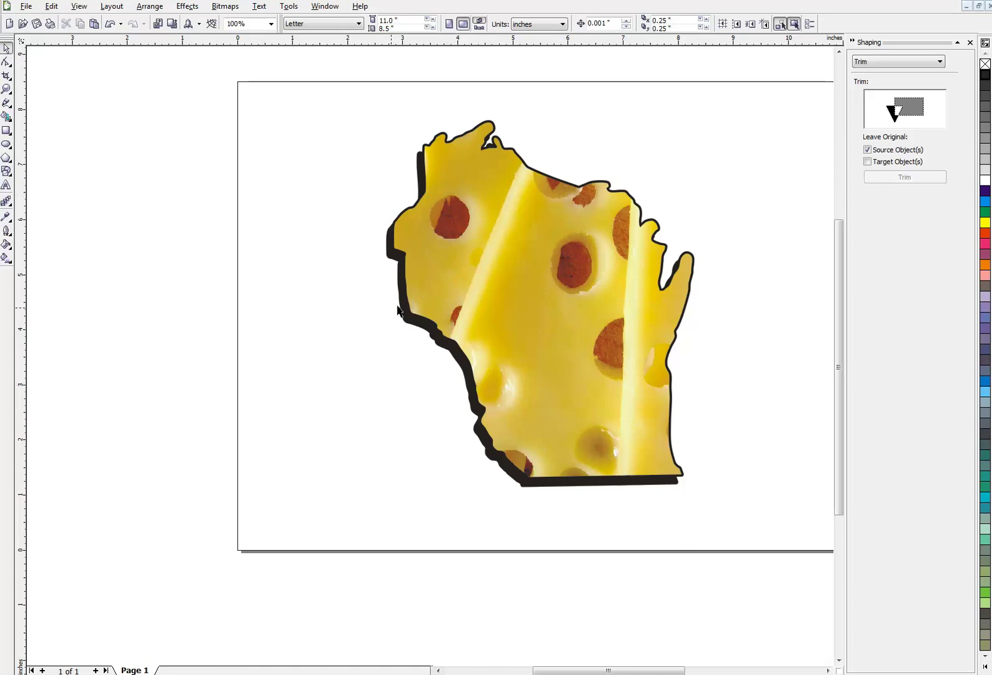
left_click(500, 295)
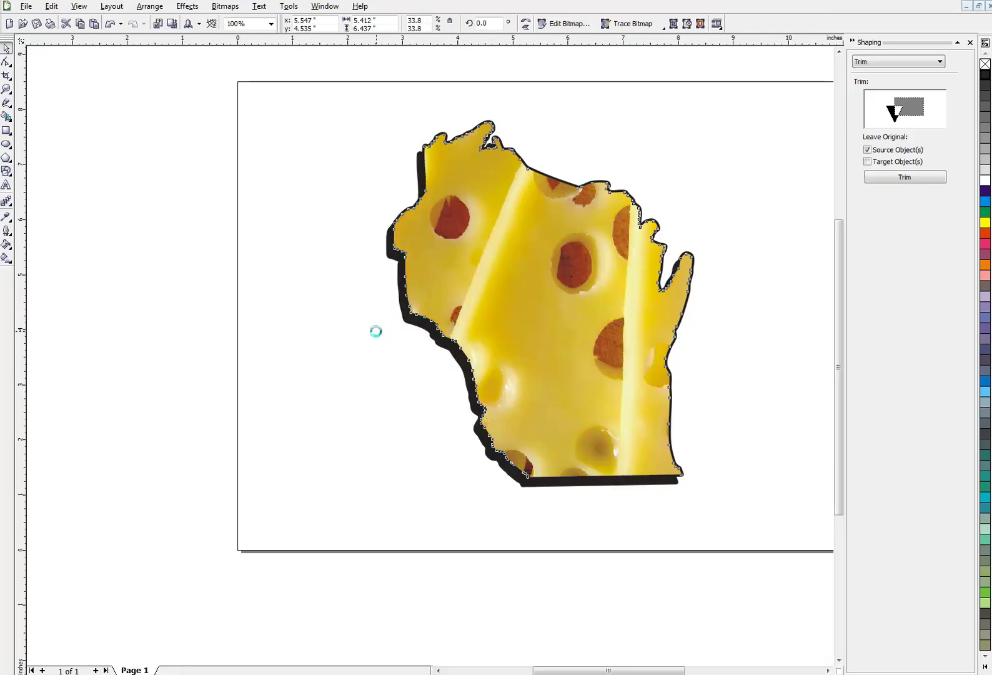
left_click_drag(376, 331, 236, 376)
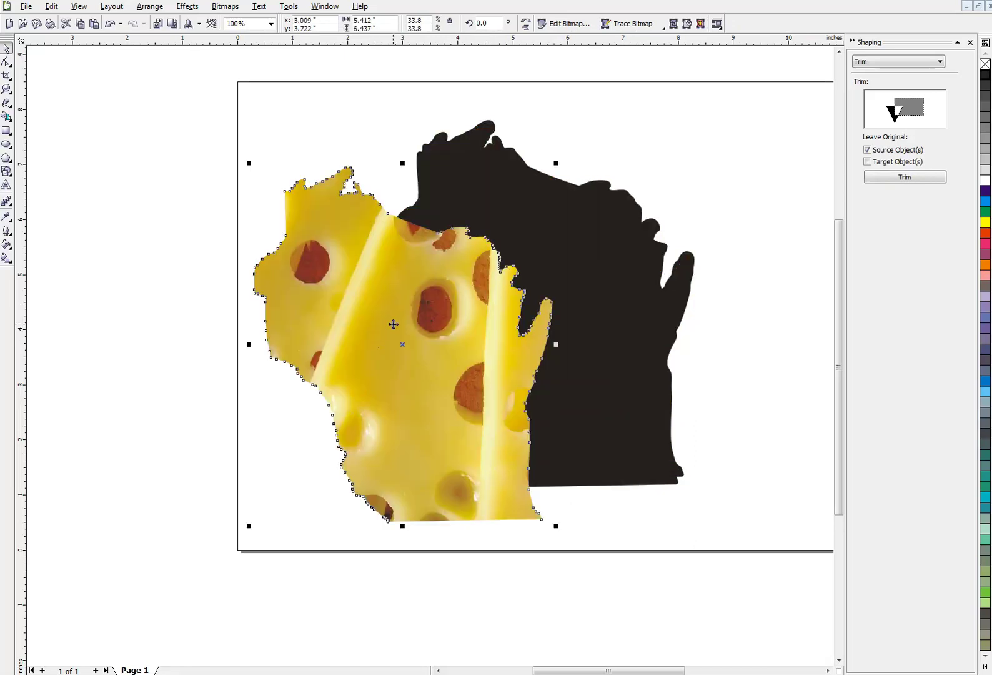
key("ctrl+z")
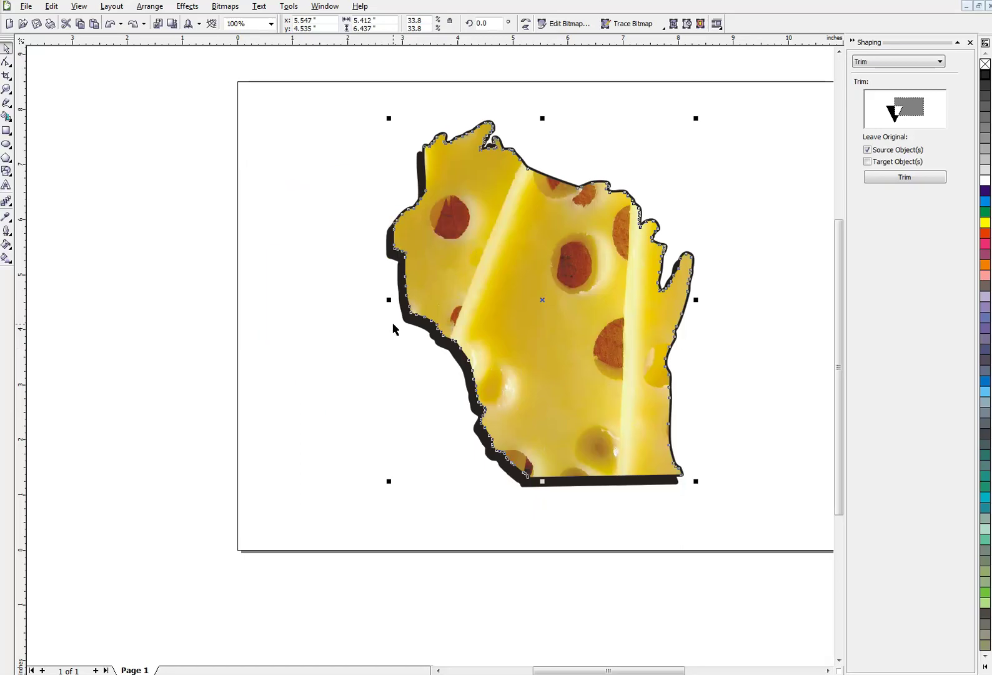
left_click(595, 105)
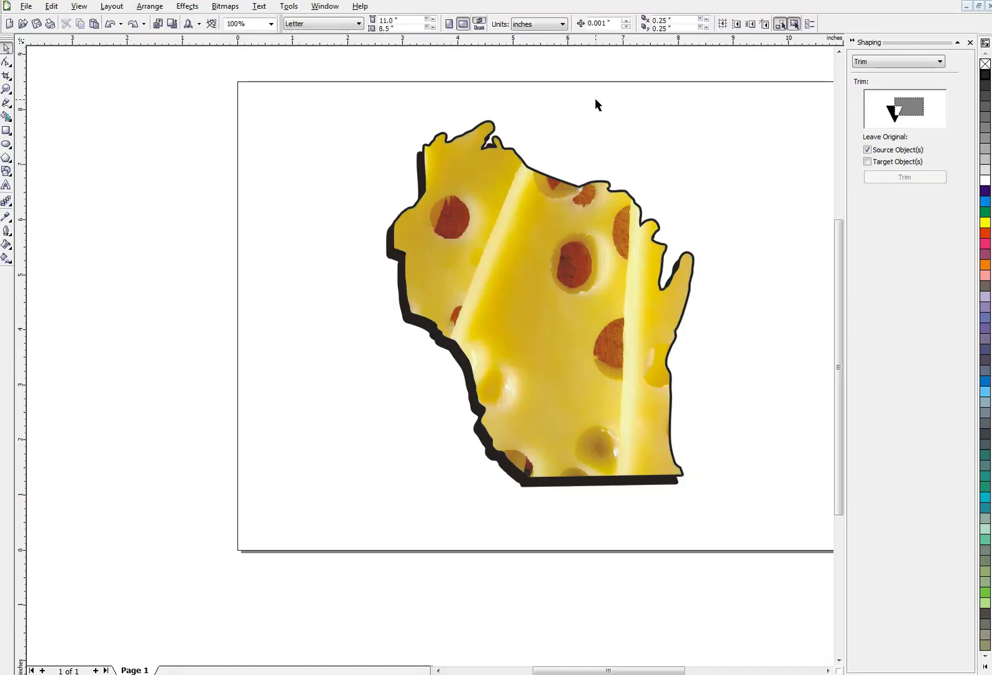
left_click(534, 259)
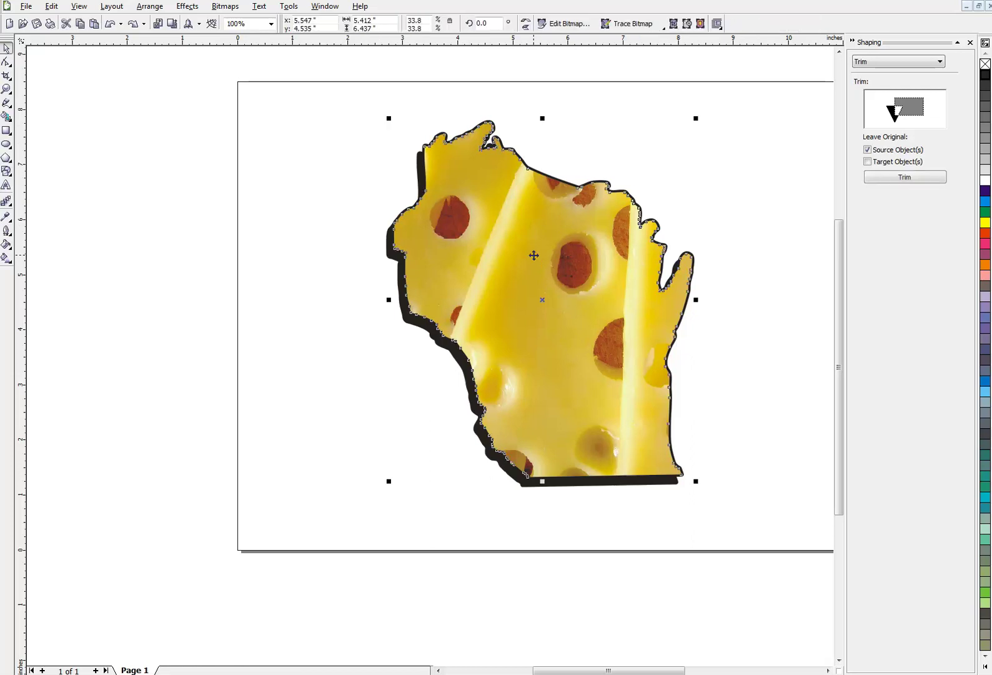
left_click(651, 112)
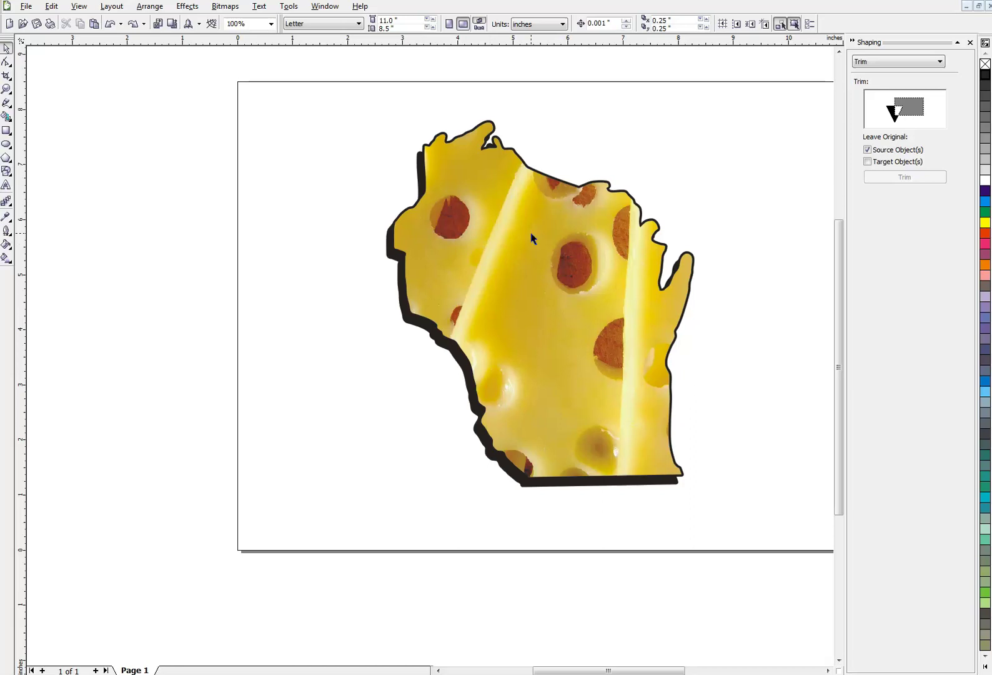
left_click(625, 244)
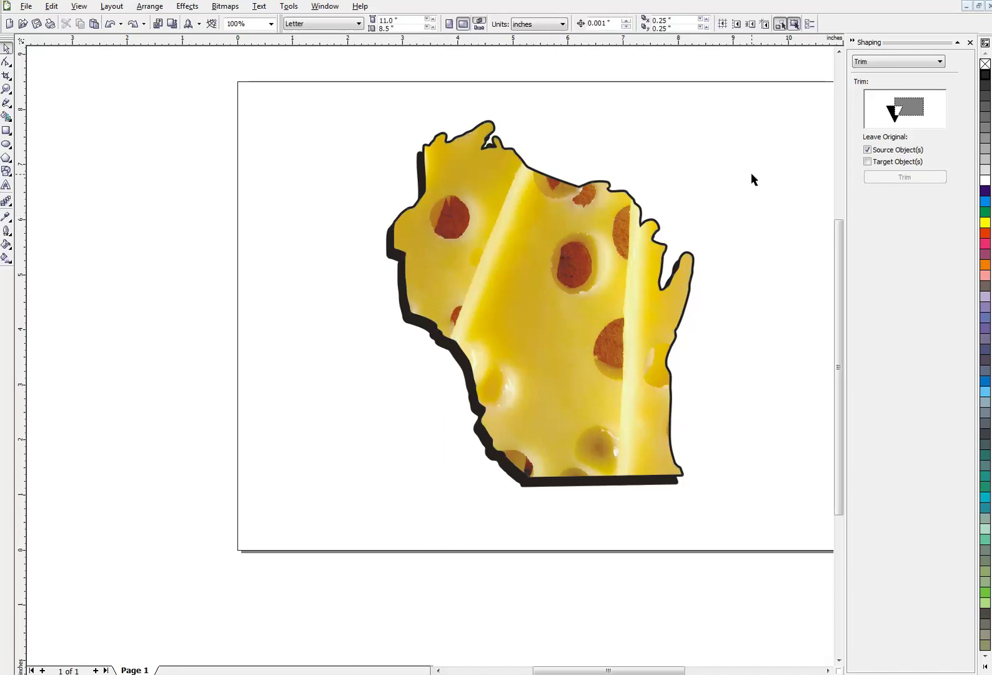